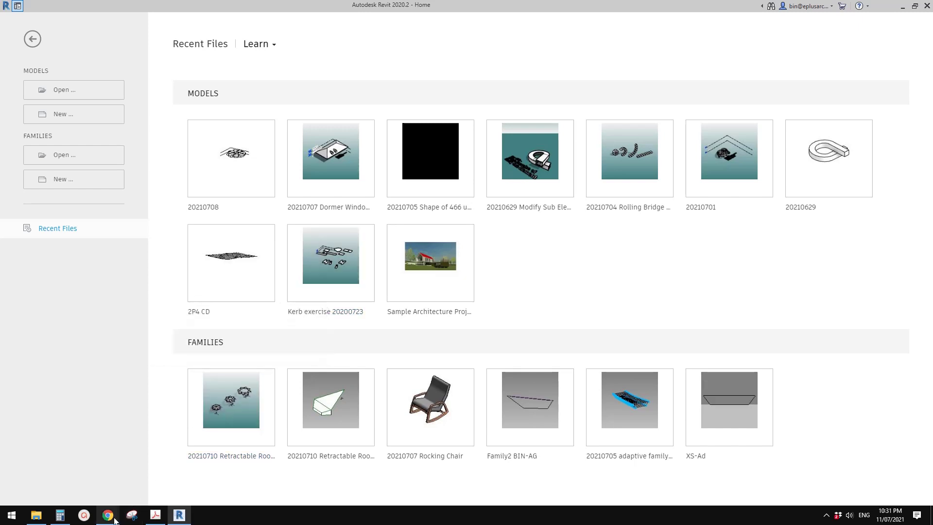
Switch to the SIX Maps page in Chrome and examine the aerial imagery of the bushland beside the residential road
{"action": "mouse_move", "coordinate": [115, 519]}
{"action": "left_click", "coordinate": [159, 485]}
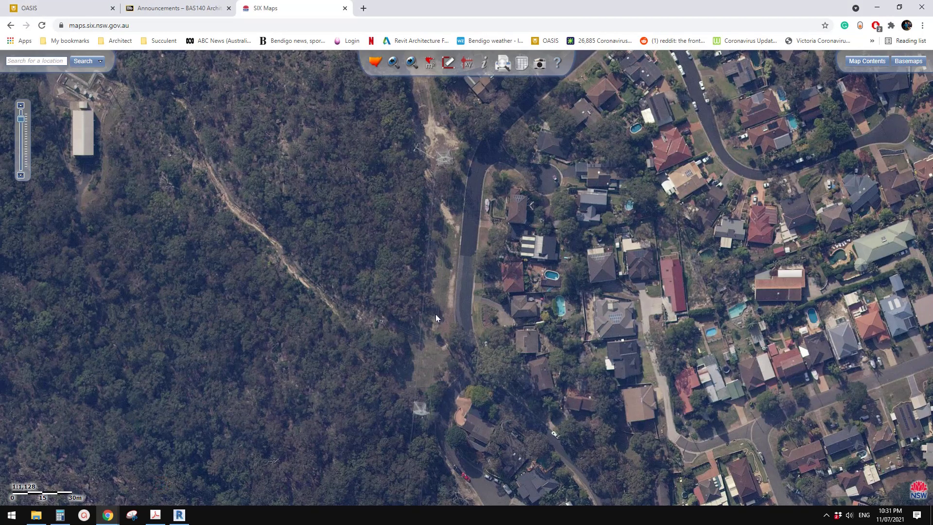
{"action": "left_click_drag", "start_coordinate": [471, 308], "coordinate": [486, 291]}
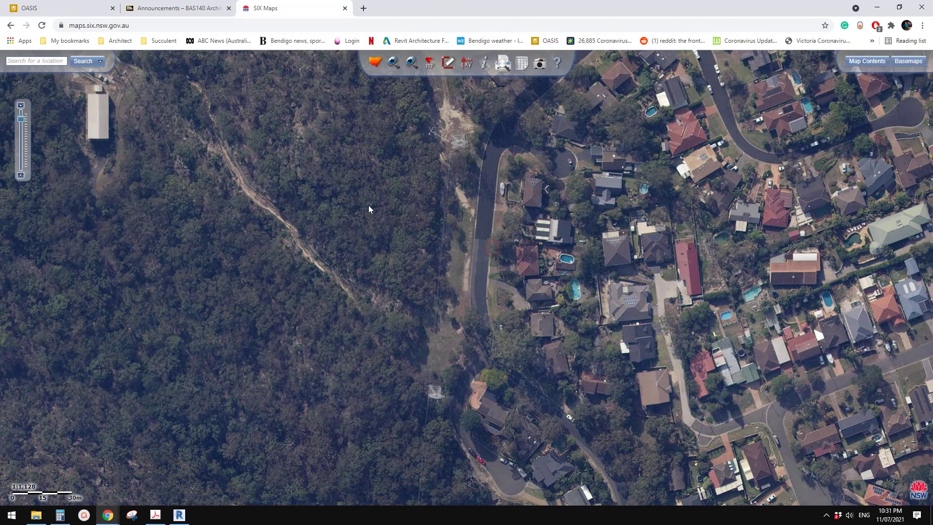
{"action": "mouse_move", "coordinate": [369, 209]}
{"action": "left_mouse_down"}
{"action": "mouse_move", "coordinate": [313, 229]}
{"action": "mouse_move", "coordinate": [342, 233]}
{"action": "left_mouse_up"}
{"action": "mouse_move", "coordinate": [447, 293]}
{"action": "left_mouse_down"}
{"action": "mouse_move", "coordinate": [495, 275]}
{"action": "mouse_move", "coordinate": [427, 273]}
{"action": "left_mouse_up"}
{"action": "left_click", "coordinate": [439, 269]}
{"action": "left_click_drag", "start_coordinate": [307, 176], "coordinate": [299, 175]}
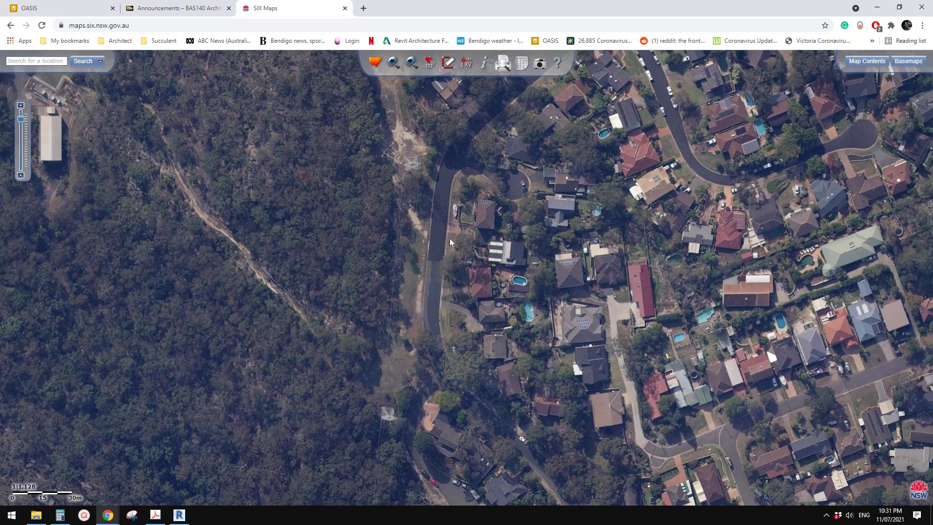
{"action": "left_click_drag", "start_coordinate": [450, 263], "coordinate": [452, 261]}
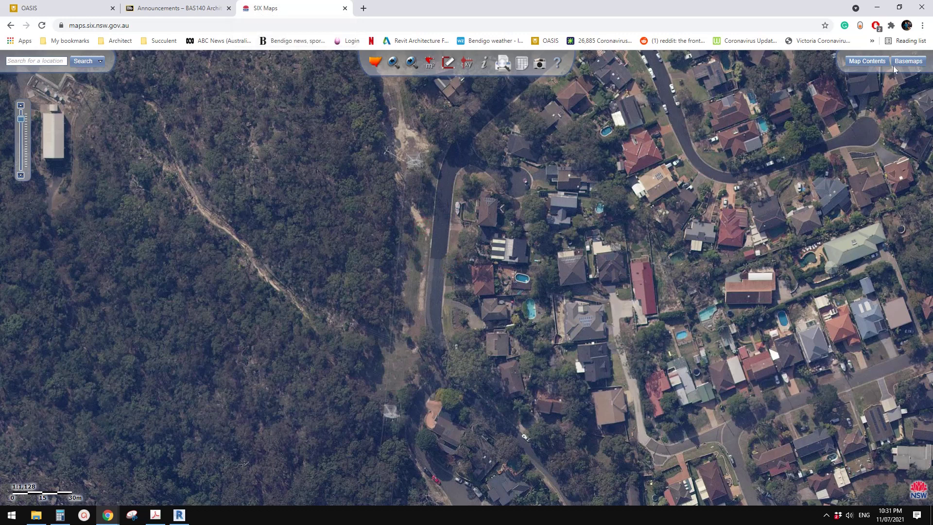
Fade the basemap from NSW Imagery towards NSW Map and frame the contours and lots around Peppermint Grove
{"action": "left_click", "coordinate": [909, 62]}
{"action": "left_click_drag", "start_coordinate": [918, 105], "coordinate": [918, 141]}
{"action": "left_click_drag", "start_coordinate": [340, 223], "coordinate": [527, 204]}
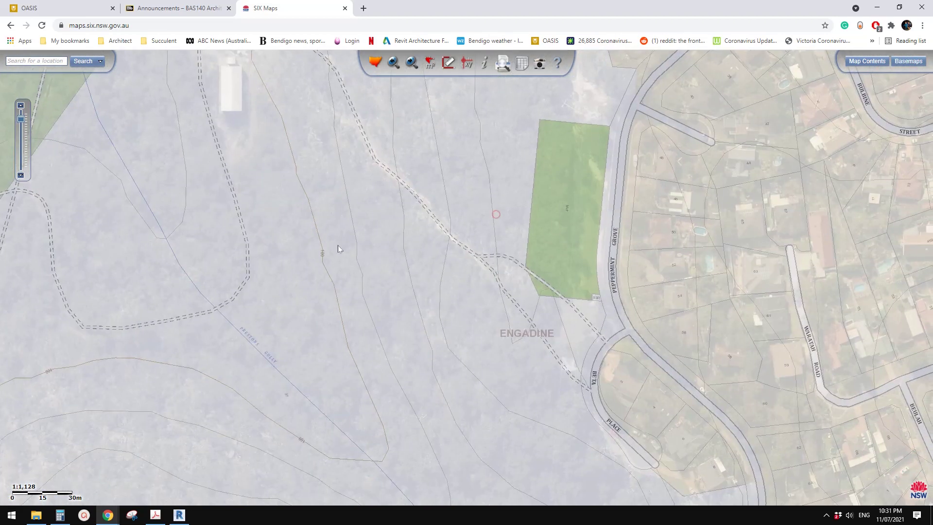
{"action": "left_click_drag", "start_coordinate": [330, 279], "coordinate": [332, 246]}
{"action": "scroll", "coordinate": [347, 266], "scroll_direction": "up", "scroll_amount": 1}
{"action": "scroll", "coordinate": [337, 247], "scroll_direction": "down", "scroll_amount": 2}
{"action": "left_click_drag", "start_coordinate": [470, 257], "coordinate": [439, 279]}
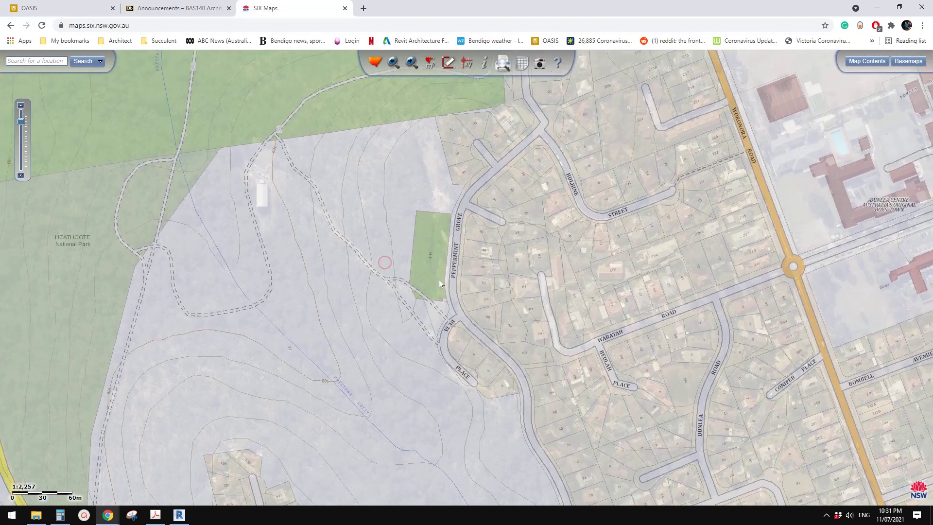
{"action": "double_click", "coordinate": [429, 275]}
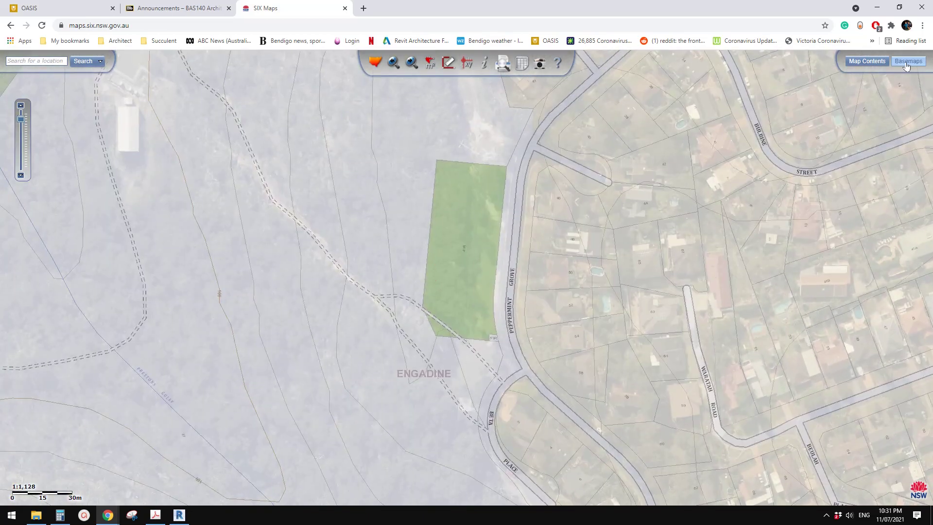
Blend some NSW Imagery back over the NSW Map and frame the bushland contours together with Peppermint Grove
{"action": "left_click", "coordinate": [906, 66]}
{"action": "left_click_drag", "start_coordinate": [917, 141], "coordinate": [919, 136]}
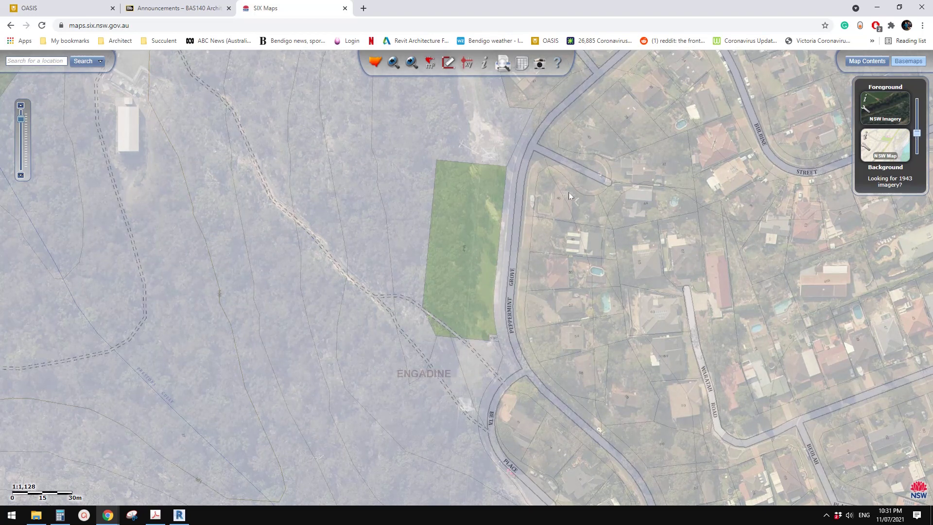
{"action": "left_click_drag", "start_coordinate": [514, 210], "coordinate": [551, 222]}
{"action": "left_click", "coordinate": [914, 62]}
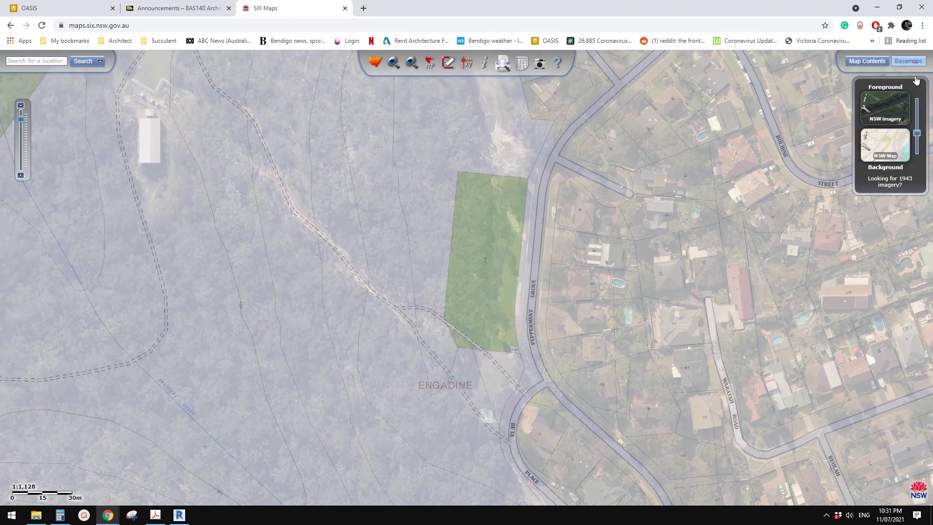
{"action": "left_click_drag", "start_coordinate": [917, 135], "coordinate": [918, 133]}
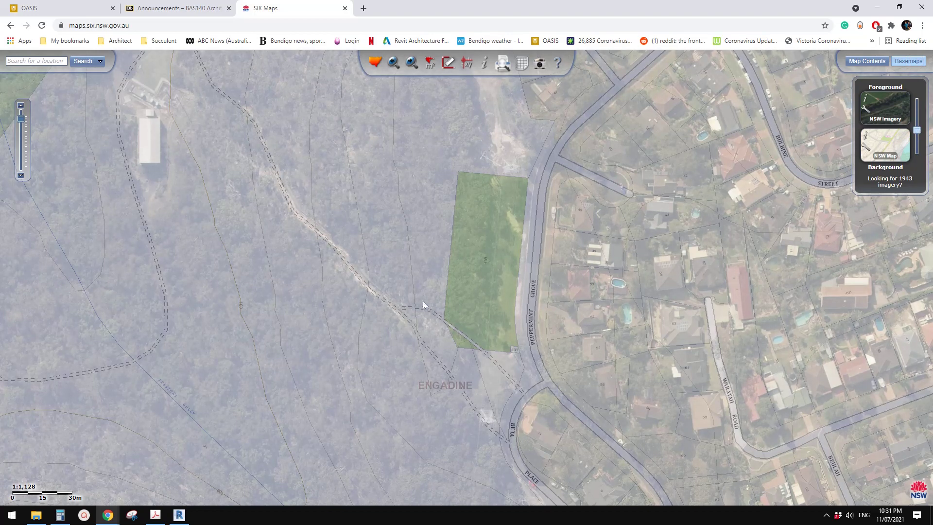
{"action": "left_click_drag", "start_coordinate": [430, 297], "coordinate": [422, 301]}
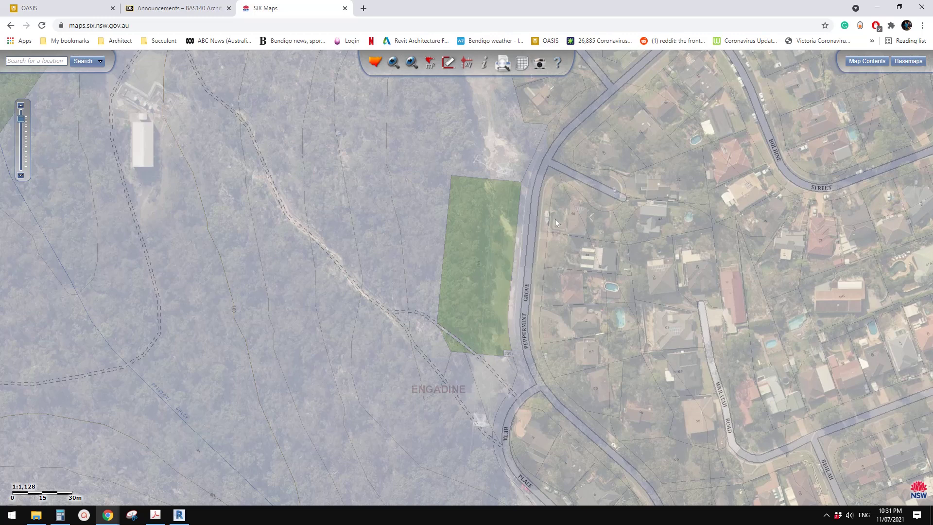
{"action": "left_click_drag", "start_coordinate": [430, 276], "coordinate": [395, 266]}
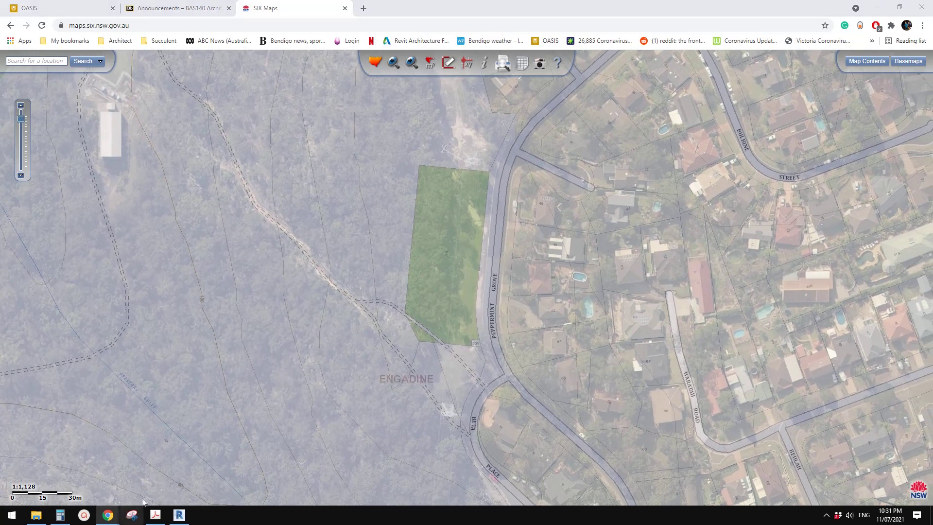
Capture the whole map area, including its scale bar, with Snipping Tool
{"action": "left_click", "coordinate": [680, 113]}
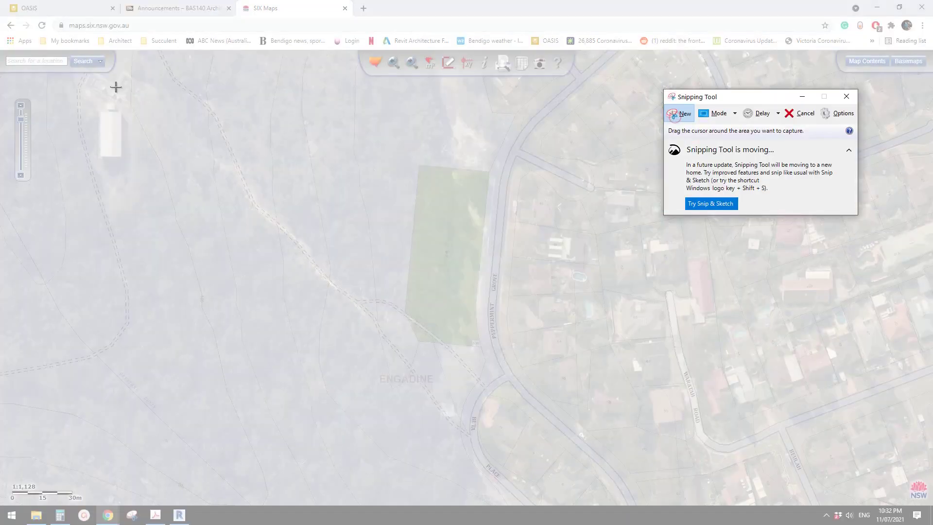
{"action": "left_click_drag", "start_coordinate": [2, 53], "coordinate": [931, 508]}
{"action": "scroll", "coordinate": [86, 455], "scroll_direction": "down", "scroll_amount": 3}
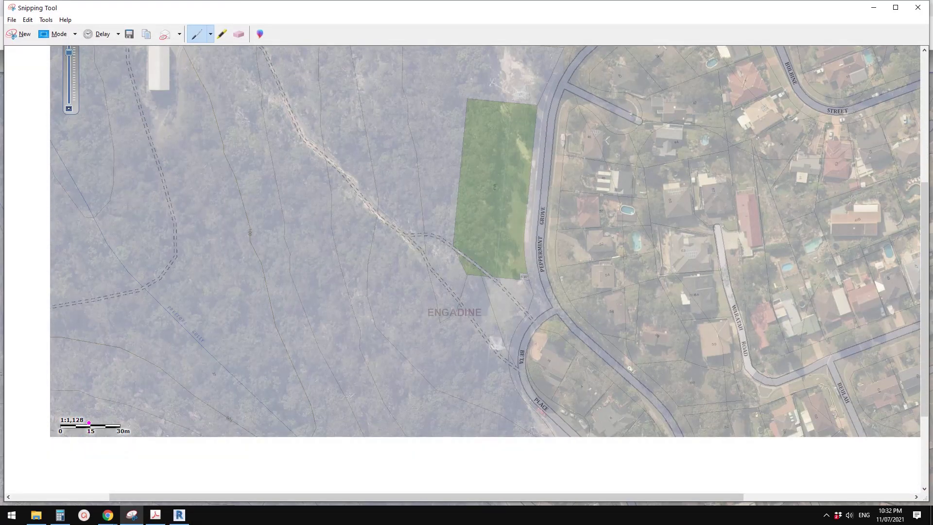
Save the map snip to the Desktop as 20210711.JPG, replacing the existing file
{"action": "left_click", "coordinate": [27, 20]}
{"action": "left_click", "coordinate": [11, 20]}
{"action": "left_click", "coordinate": [33, 45]}
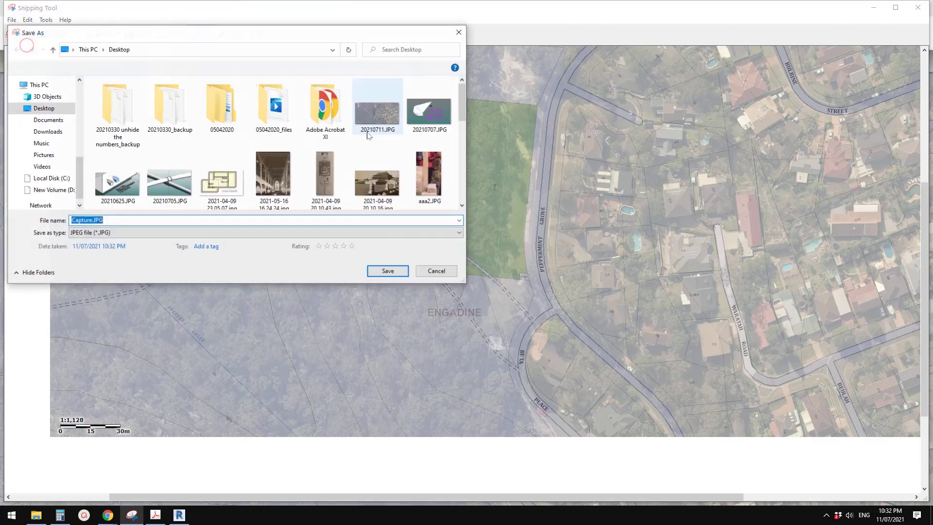
{"action": "scroll", "coordinate": [421, 192], "scroll_direction": "down", "scroll_amount": 5}
{"action": "left_click", "coordinate": [384, 168]}
{"action": "left_click", "coordinate": [398, 276]}
{"action": "left_click", "coordinate": [525, 258]}
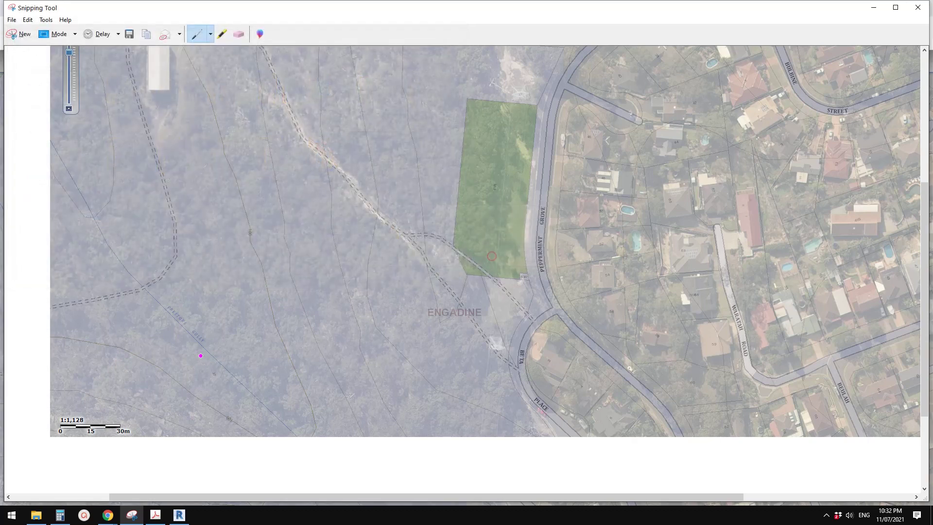
Switch to Revit and create a new project from a template
{"action": "left_click", "coordinate": [179, 516]}
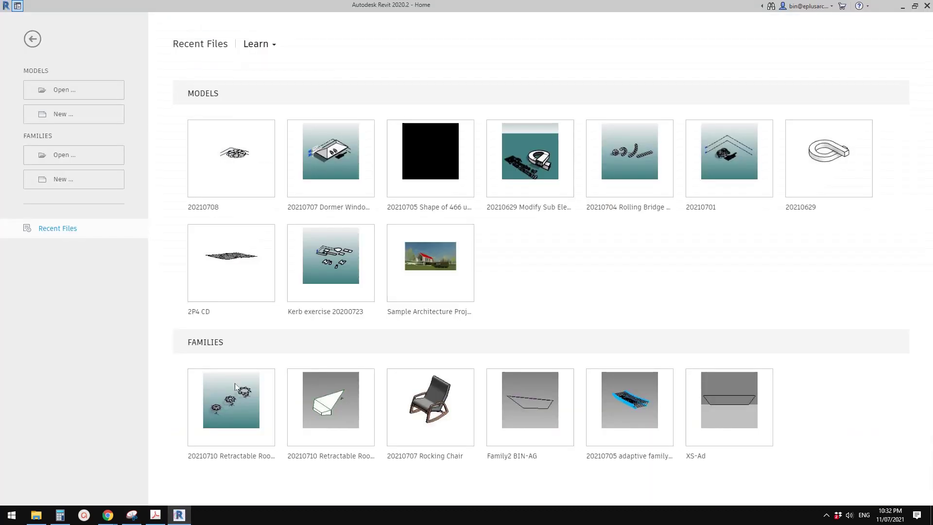
{"action": "left_click", "coordinate": [81, 117]}
{"action": "left_click", "coordinate": [375, 100]}
{"action": "left_click", "coordinate": [329, 122]}
{"action": "left_click", "coordinate": [365, 154]}
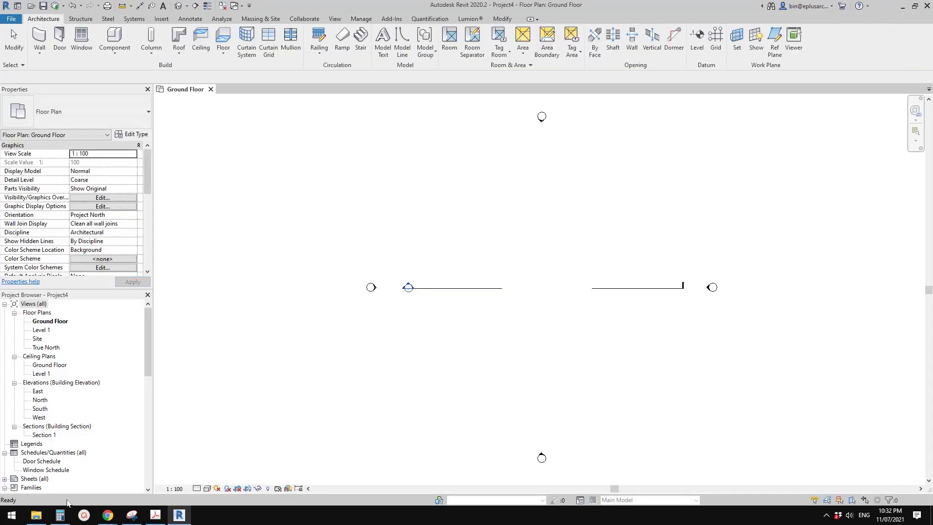
Open the Site floor plan view of the new project
{"action": "left_click", "coordinate": [36, 515]}
{"action": "left_click", "coordinate": [669, 290]}
{"action": "left_click", "coordinate": [115, 339]}
{"action": "double_click", "coordinate": [38, 339]}
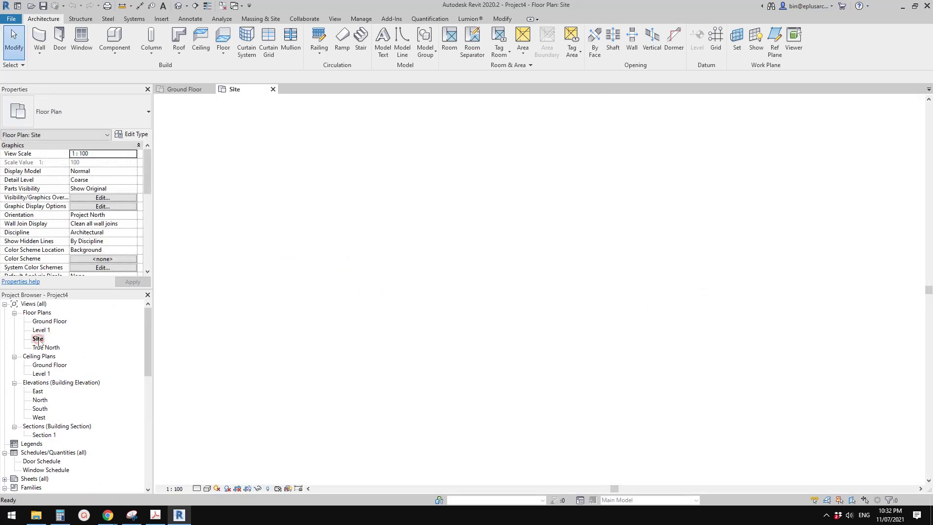
Insert the image 20210711.JPG from File Explorer's recent files into the Site floor plan
{"action": "left_click", "coordinate": [37, 515]}
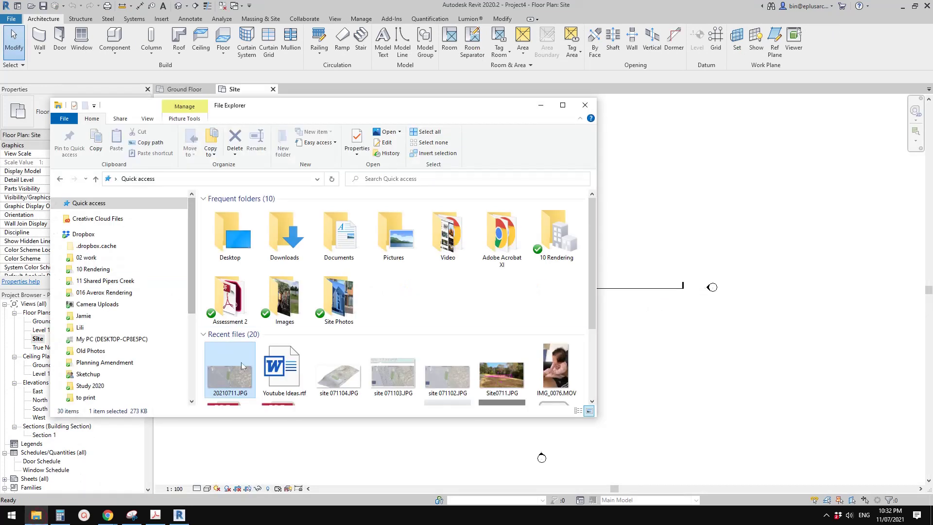
{"action": "left_click_drag", "start_coordinate": [227, 375], "coordinate": [634, 351]}
{"action": "left_click", "coordinate": [634, 334]}
{"action": "middle_click_drag", "start_coordinate": [619, 365], "coordinate": [430, 336]}
{"action": "left_click_drag", "start_coordinate": [497, 328], "coordinate": [407, 211]}
Start scaling the map image graphically, setting the origin at the 0 end of its scale bar
{"action": "middle_click_drag", "start_coordinate": [424, 290], "coordinate": [525, 374]}
{"action": "scroll", "coordinate": [410, 302], "scroll_direction": "up", "scroll_amount": 1}
{"action": "middle_click_drag", "start_coordinate": [462, 296], "coordinate": [554, 225]}
{"action": "scroll", "coordinate": [296, 316], "scroll_direction": "up", "scroll_amount": 4}
{"action": "scroll", "coordinate": [296, 316], "scroll_direction": "up", "scroll_amount": 4}
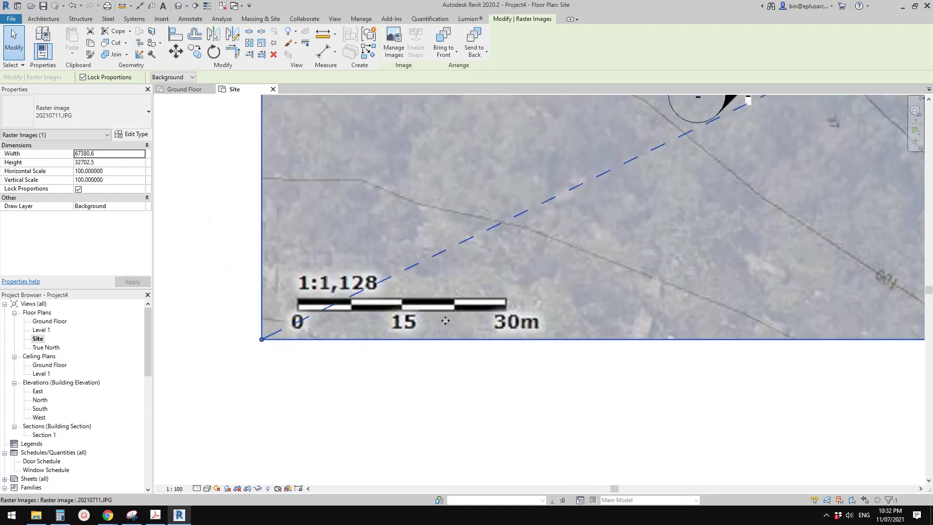
{"action": "scroll", "coordinate": [350, 289], "scroll_direction": "up", "scroll_amount": 2}
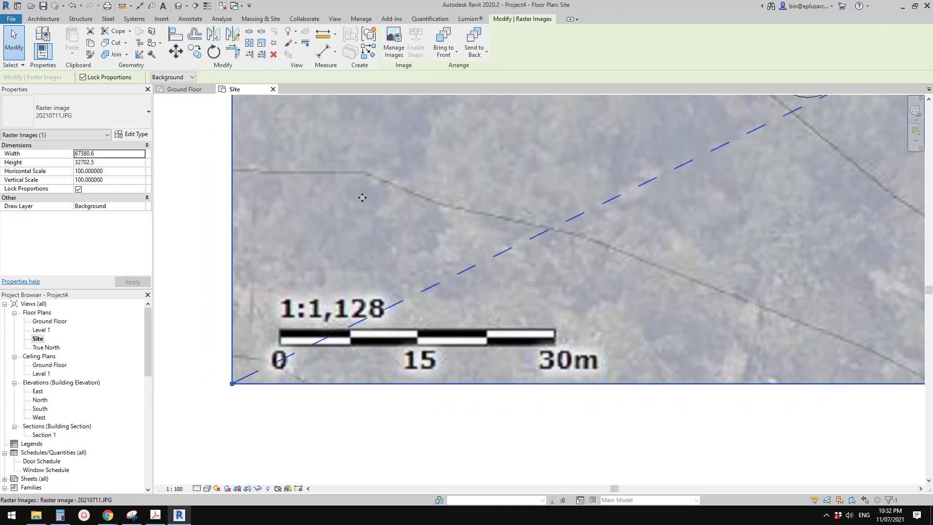
{"action": "scroll", "coordinate": [432, 259], "scroll_direction": "up", "scroll_amount": 1}
{"action": "middle_click_drag", "start_coordinate": [456, 276], "coordinate": [455, 279]}
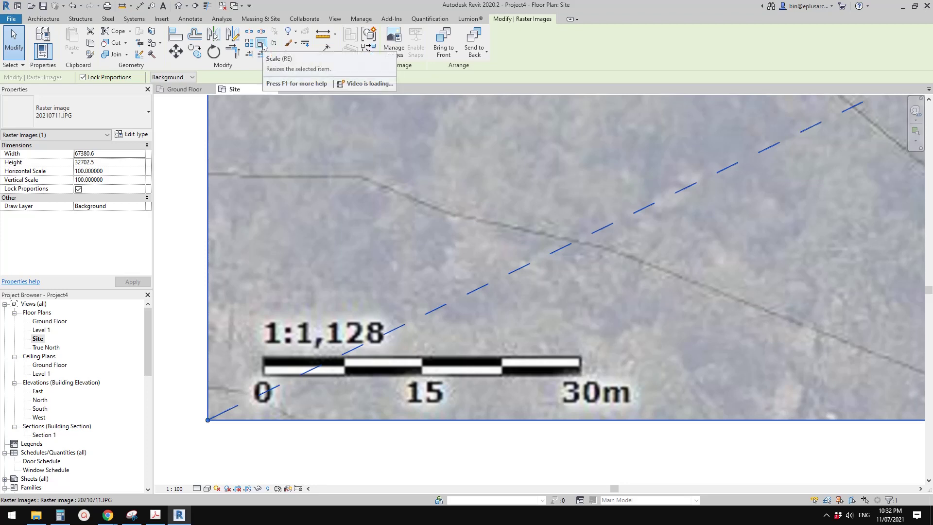
{"action": "left_click", "coordinate": [262, 44]}
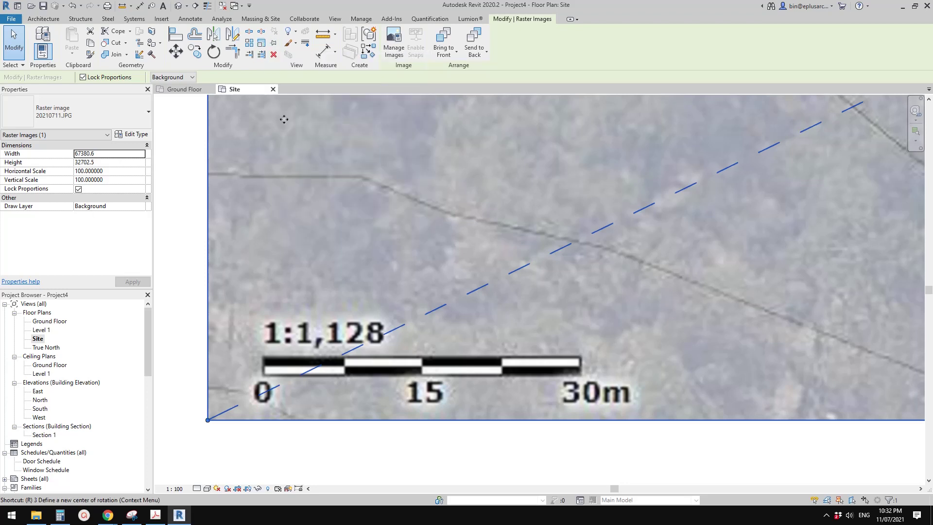
{"action": "scroll", "coordinate": [273, 372], "scroll_direction": "up", "scroll_amount": 10}
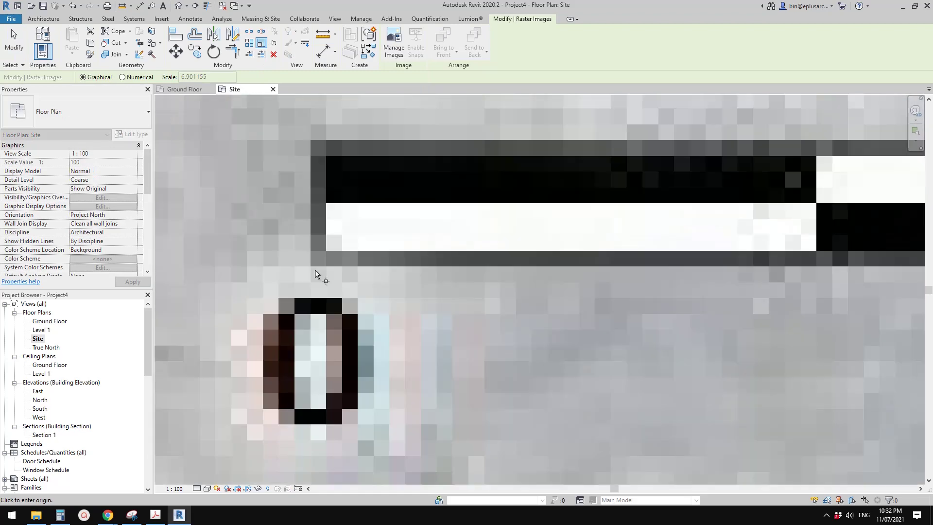
{"action": "scroll", "coordinate": [307, 216], "scroll_direction": "up", "scroll_amount": 2}
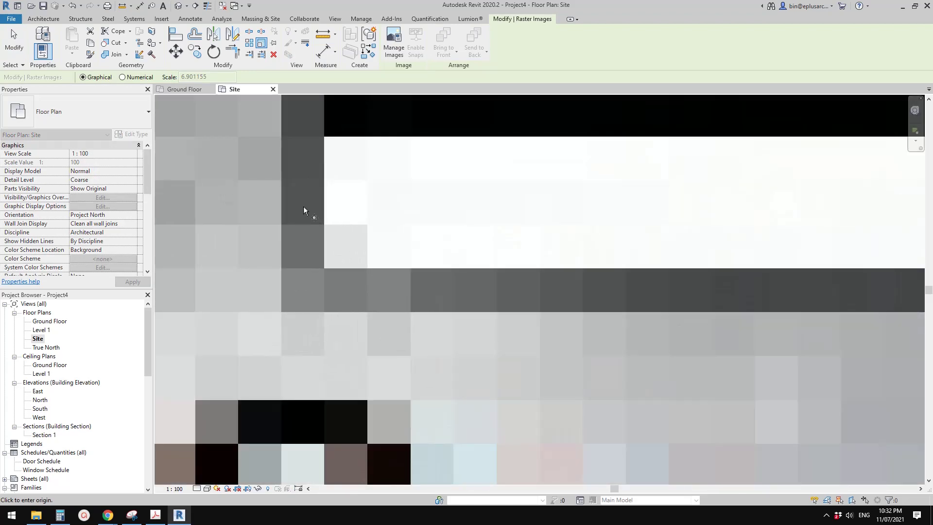
{"action": "left_click", "coordinate": [303, 205]}
Use the scale bar's 30 m end as the reference point and scale the map image to a length of 30000
{"action": "scroll", "coordinate": [303, 208], "scroll_direction": "down", "scroll_amount": 9}
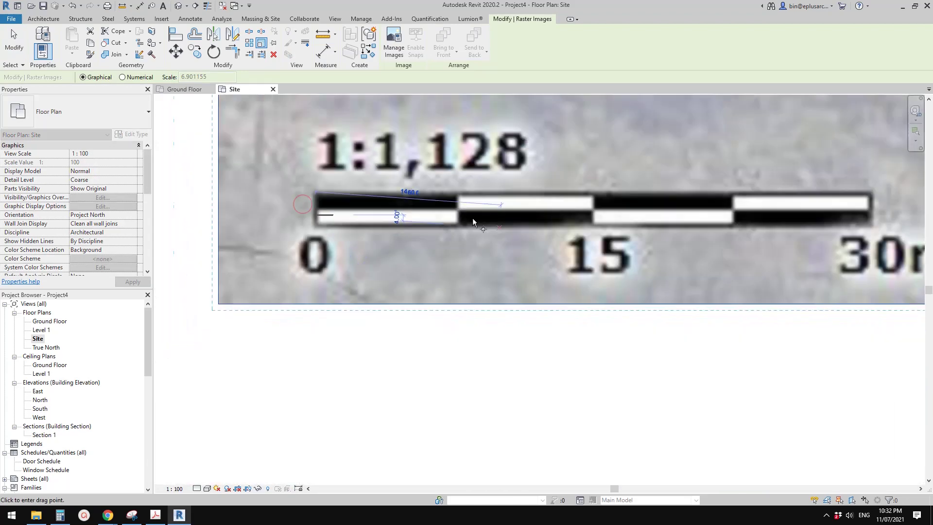
{"action": "middle_click_drag", "start_coordinate": [664, 217], "coordinate": [383, 204]}
{"action": "scroll", "coordinate": [551, 199], "scroll_direction": "up", "scroll_amount": 2}
{"action": "scroll", "coordinate": [600, 208], "scroll_direction": "up", "scroll_amount": 3}
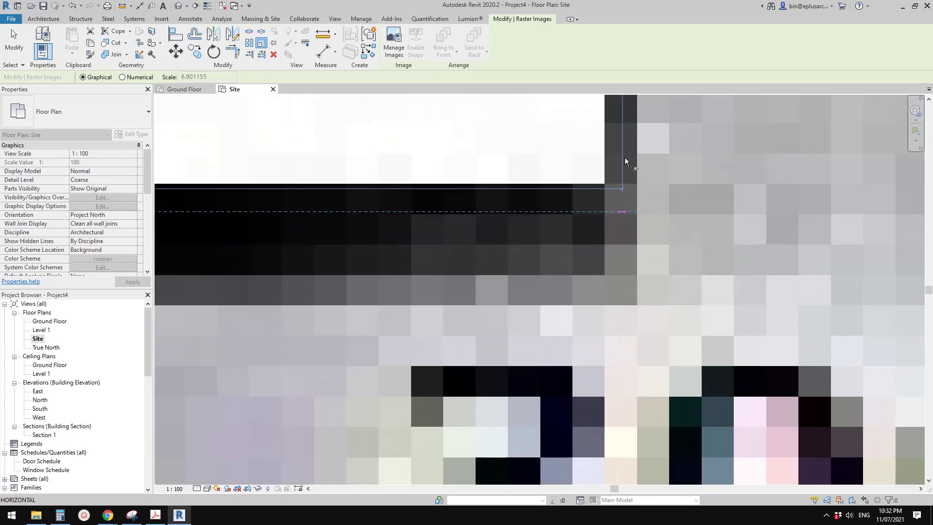
{"action": "middle_click_drag", "start_coordinate": [625, 152], "coordinate": [613, 257]}
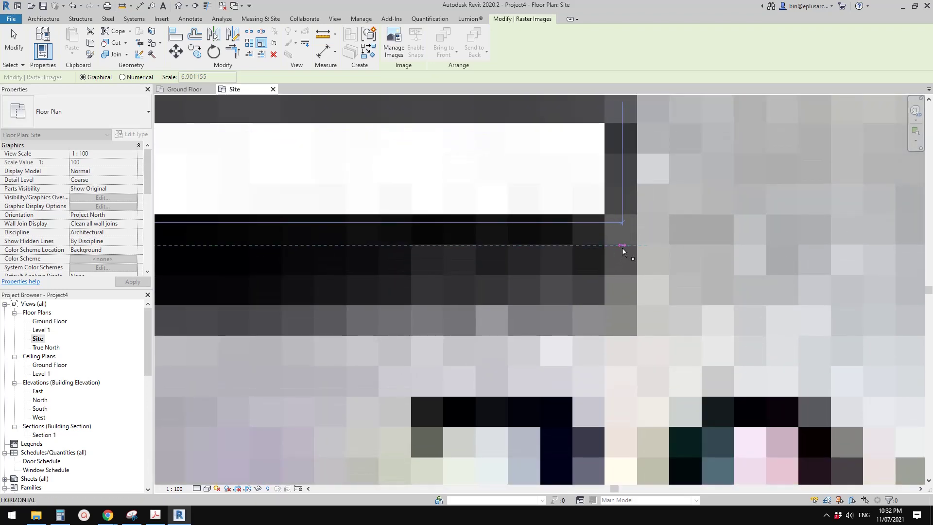
{"action": "scroll", "coordinate": [623, 248], "scroll_direction": "down", "scroll_amount": 5}
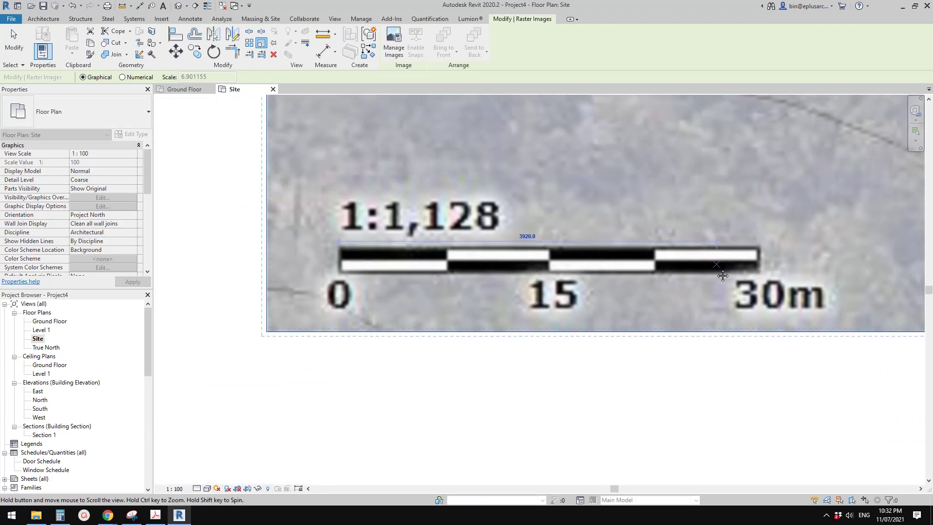
{"action": "left_click", "coordinate": [660, 235]}
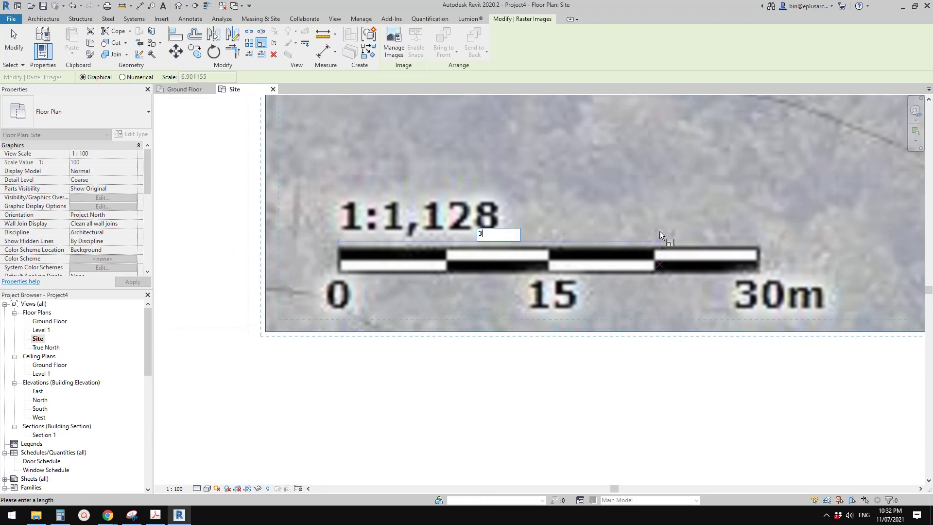
{"action": "type", "text": "30000"}
{"action": "key", "text": "Return"}
Draw a horizontal detail line about 29800 mm long on the map's scale bar, from its 0 end to its 30 m end
{"action": "scroll", "coordinate": [440, 287], "scroll_direction": "down", "scroll_amount": 5}
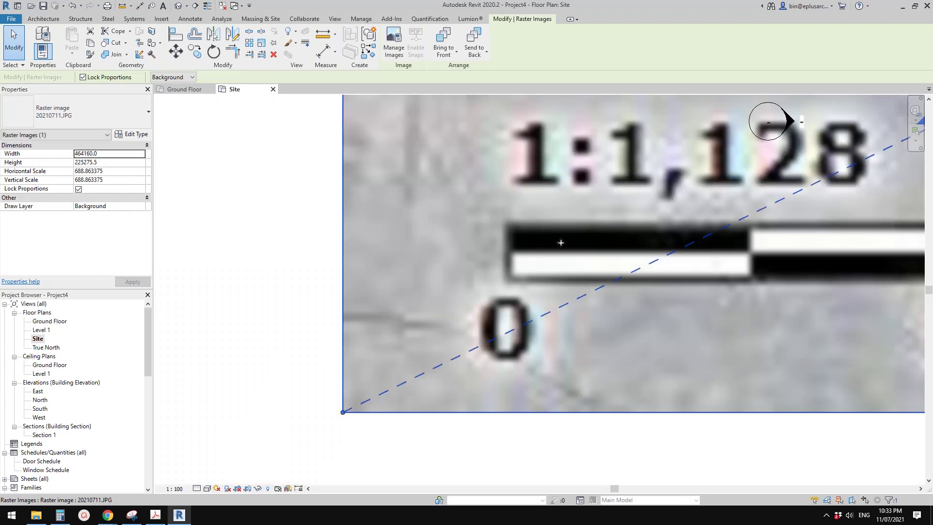
{"action": "scroll", "coordinate": [439, 286], "scroll_direction": "down", "scroll_amount": 4}
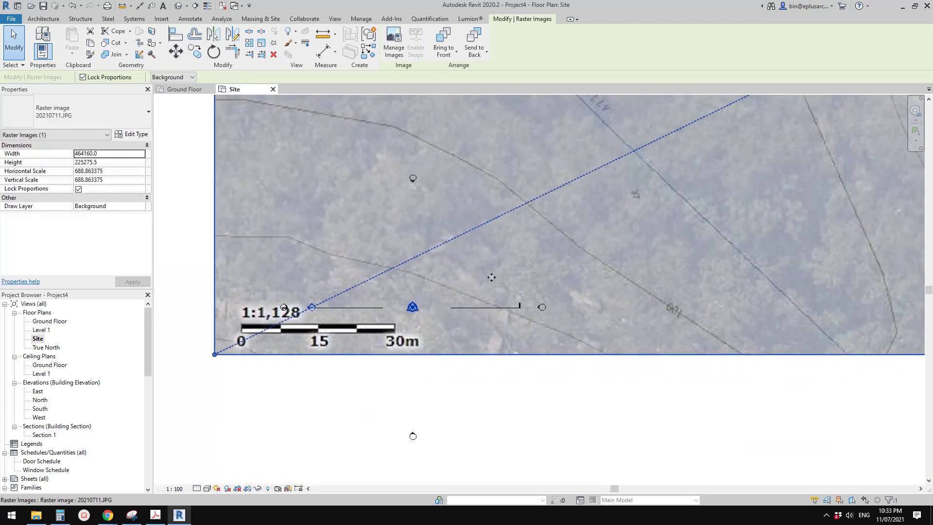
{"action": "middle_click_drag", "start_coordinate": [525, 256], "coordinate": [405, 299]}
{"action": "scroll", "coordinate": [405, 298], "scroll_direction": "down", "scroll_amount": 1}
{"action": "middle_click_drag", "start_coordinate": [406, 299], "coordinate": [632, 226]}
{"action": "scroll", "coordinate": [435, 290], "scroll_direction": "up", "scroll_amount": 4}
{"action": "scroll", "coordinate": [321, 351], "scroll_direction": "up", "scroll_amount": 5}
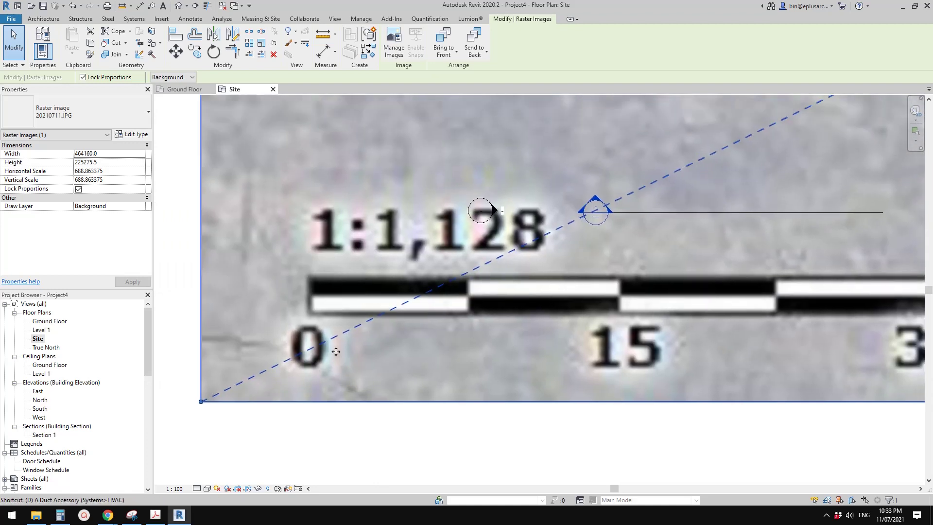
{"action": "key", "text": "d"}
{"action": "key", "text": "l"}
{"action": "left_click", "coordinate": [311, 287]}
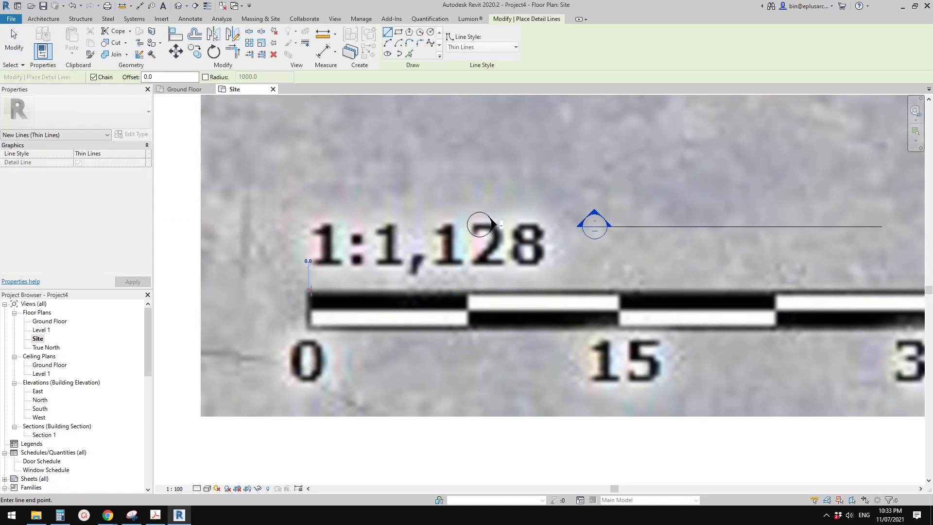
{"action": "scroll", "coordinate": [609, 282], "scroll_direction": "down", "scroll_amount": 1}
{"action": "middle_click_drag", "start_coordinate": [609, 283], "coordinate": [391, 283]}
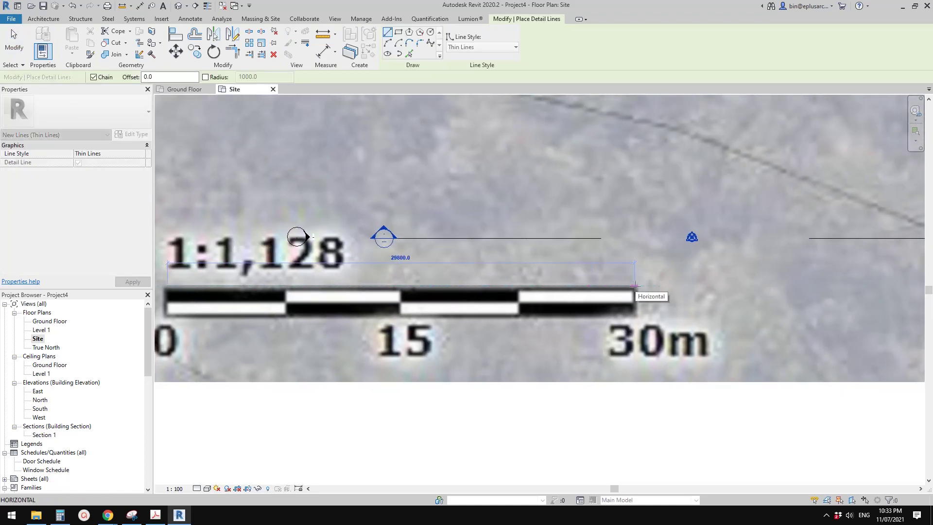
{"action": "left_click", "coordinate": [638, 286]}
{"action": "scroll", "coordinate": [639, 291], "scroll_direction": "down", "scroll_amount": 6}
{"action": "key", "text": "Escape"}
{"action": "key", "text": "Escape"}
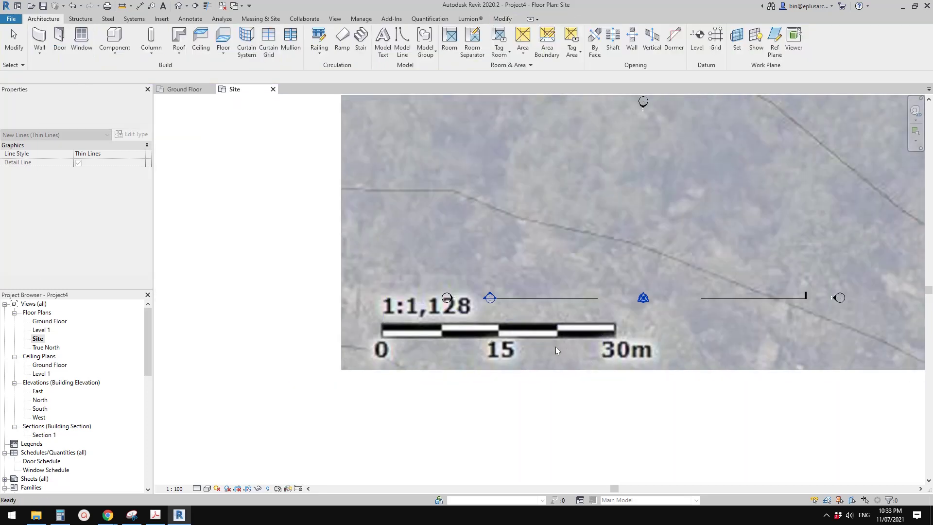
{"action": "middle_click_drag", "start_coordinate": [786, 273], "coordinate": [463, 318]}
{"action": "scroll", "coordinate": [464, 312], "scroll_direction": "up", "scroll_amount": 1}
{"action": "left_click", "coordinate": [260, 18]}
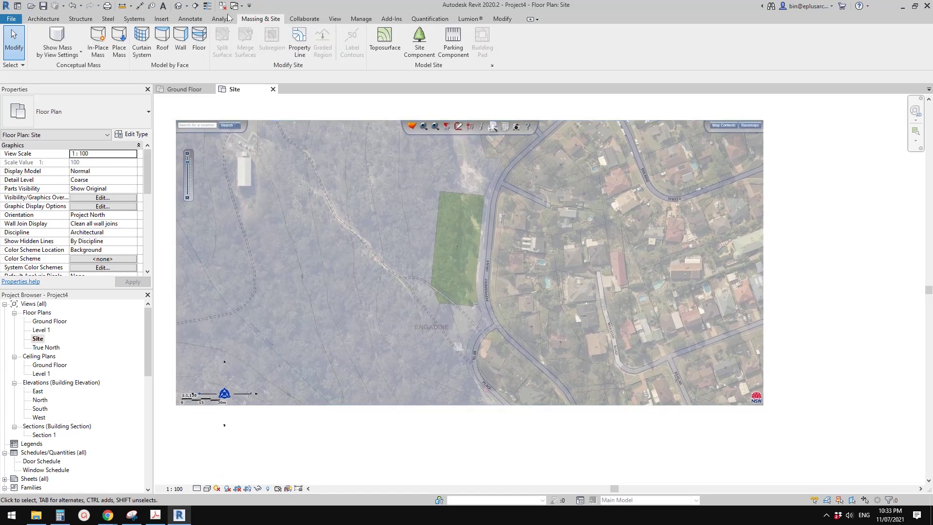
{"action": "left_click", "coordinate": [385, 36]}
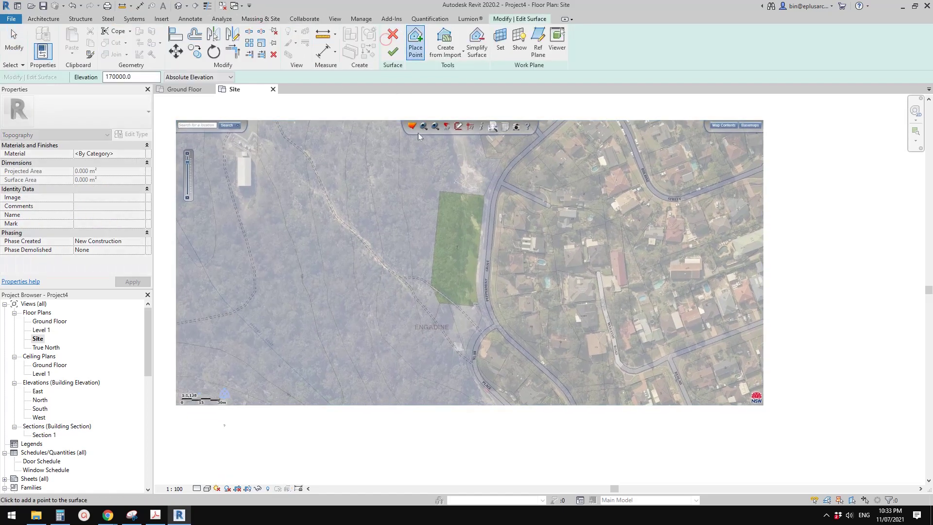
{"action": "scroll", "coordinate": [418, 238], "scroll_direction": "up", "scroll_amount": 6}
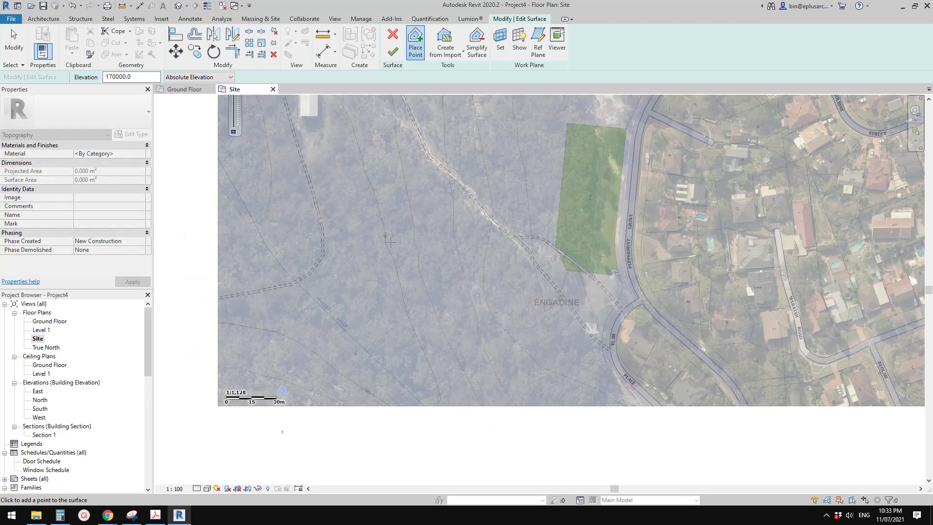
{"action": "scroll", "coordinate": [377, 217], "scroll_direction": "down", "scroll_amount": 8}
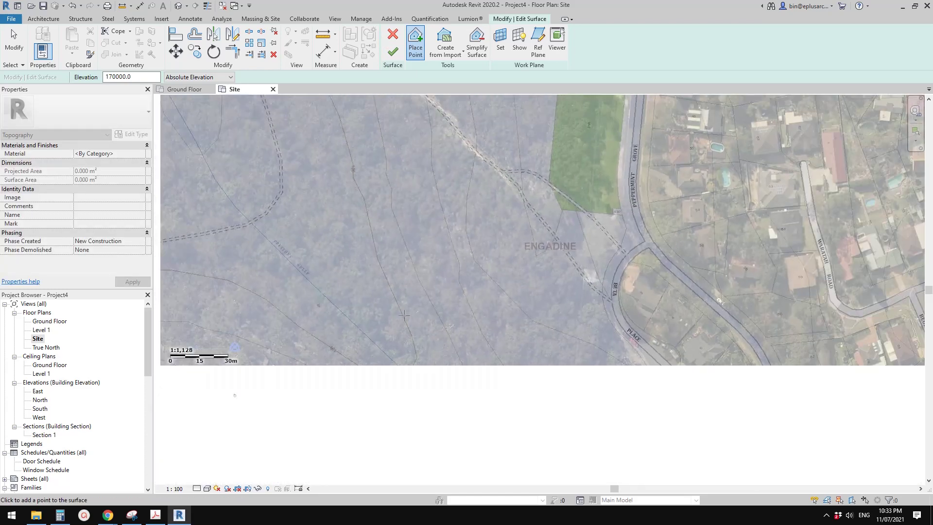
{"action": "type", "text": "100000"}
{"action": "scroll", "coordinate": [417, 367], "scroll_direction": "up", "scroll_amount": 6}
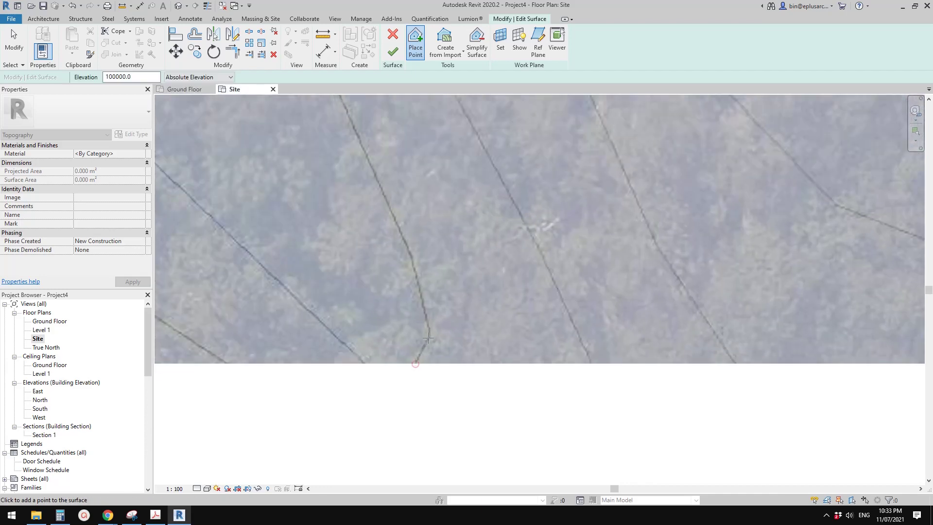
{"action": "left_click", "coordinate": [428, 336]}
{"action": "scroll", "coordinate": [411, 248], "scroll_direction": "down", "scroll_amount": 1}
{"action": "middle_click_drag", "start_coordinate": [411, 248], "coordinate": [395, 345]}
{"action": "left_click", "coordinate": [393, 37]}
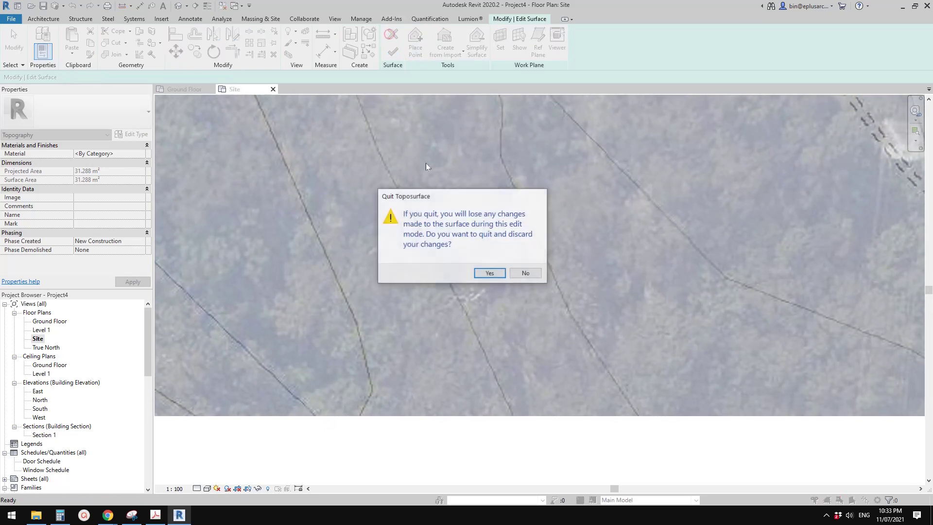
{"action": "left_click", "coordinate": [484, 273]}
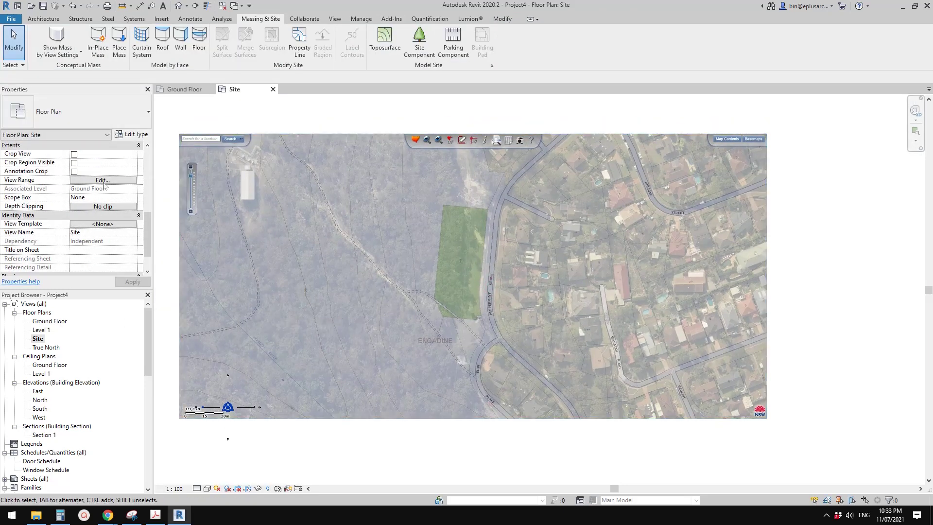
Check the Top and Cut plane offsets in the Site plan's view range
{"action": "left_click", "coordinate": [102, 181]}
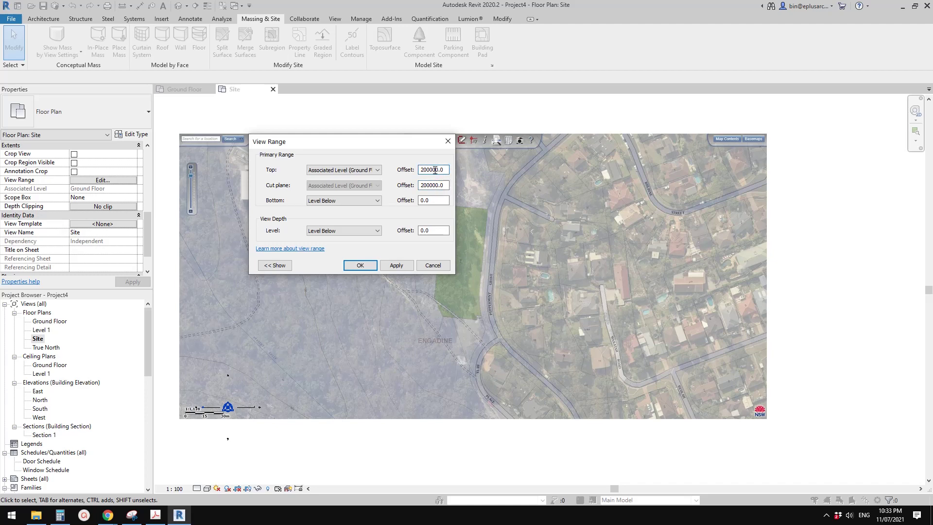
{"action": "left_click", "coordinate": [360, 266]}
{"action": "middle_click_drag", "start_coordinate": [365, 267], "coordinate": [401, 277]}
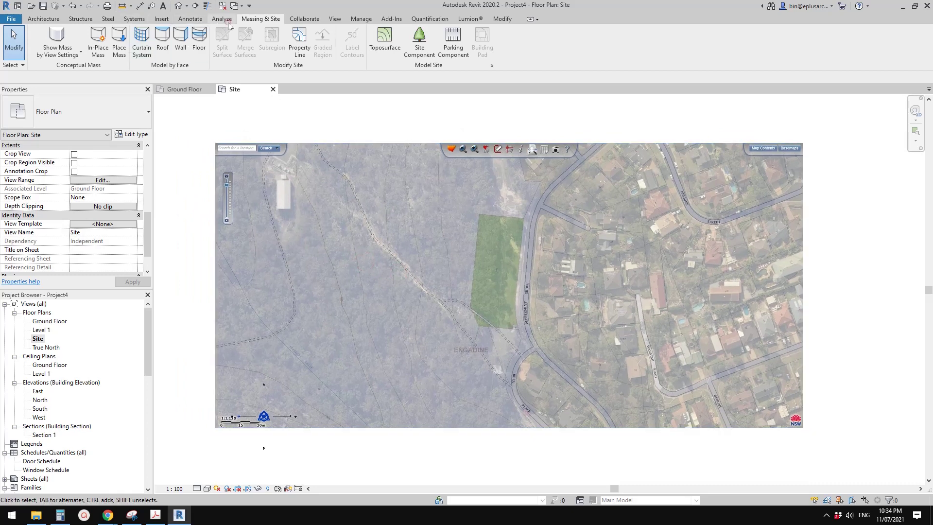
Start a toposurface and place points at absolute elevation 100000 along the 100 m contour, from the map's lower edge to below its label
{"action": "left_click", "coordinate": [384, 41]}
{"action": "middle_click_drag", "start_coordinate": [393, 340], "coordinate": [400, 306]}
{"action": "scroll", "coordinate": [400, 307], "scroll_direction": "up", "scroll_amount": 3}
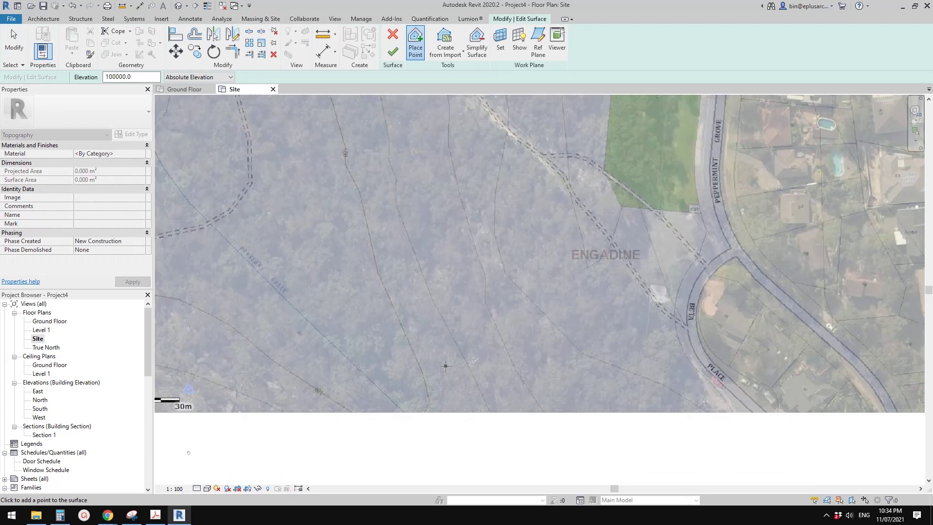
{"action": "middle_click_drag", "start_coordinate": [395, 266], "coordinate": [401, 281]}
{"action": "scroll", "coordinate": [450, 393], "scroll_direction": "up", "scroll_amount": 5}
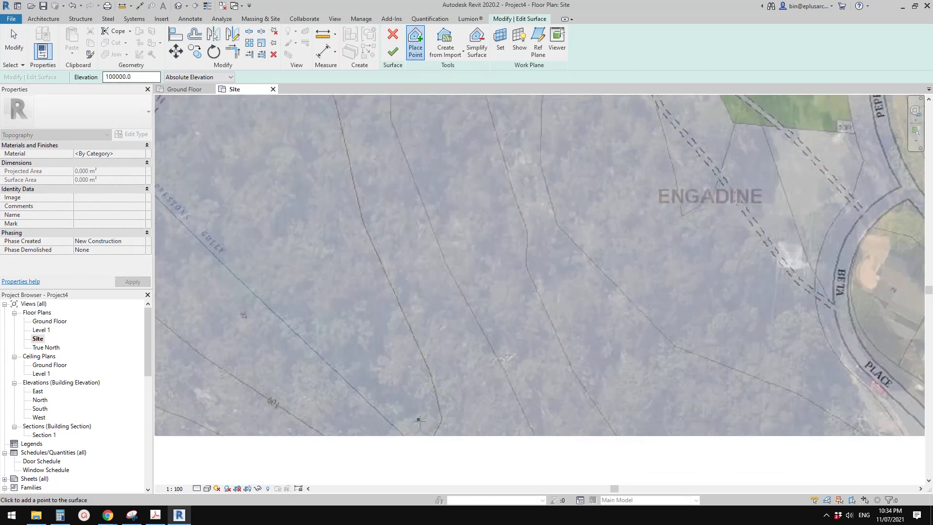
{"action": "left_click", "coordinate": [447, 409]}
{"action": "left_click", "coordinate": [430, 343]}
{"action": "scroll", "coordinate": [423, 329], "scroll_direction": "down", "scroll_amount": 2}
{"action": "left_click", "coordinate": [408, 294]}
{"action": "left_click", "coordinate": [384, 237]}
{"action": "middle_click_drag", "start_coordinate": [366, 209], "coordinate": [415, 396]}
{"action": "left_click", "coordinate": [374, 258]}
{"action": "left_click", "coordinate": [361, 204]}
Continue the elevation 100000 points up the 100 m contour, past its label and the white-roofed building to the map's upper edge
{"action": "scroll", "coordinate": [393, 283], "scroll_direction": "down", "scroll_amount": 1}
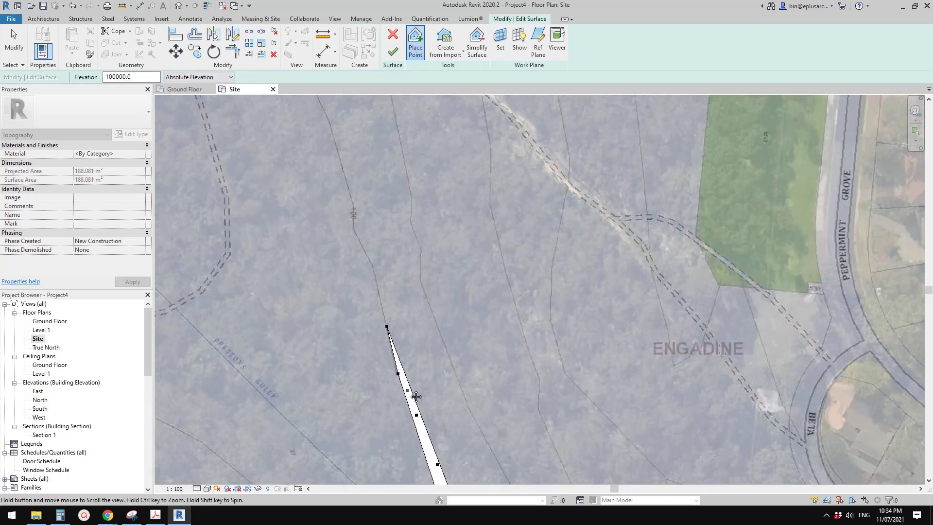
{"action": "left_click", "coordinate": [374, 265]}
{"action": "left_click", "coordinate": [352, 226]}
{"action": "left_click", "coordinate": [352, 198]}
{"action": "scroll", "coordinate": [351, 197], "scroll_direction": "down", "scroll_amount": 1}
{"action": "middle_click_drag", "start_coordinate": [368, 224], "coordinate": [417, 414]}
{"action": "left_click", "coordinate": [384, 322]}
{"action": "left_click", "coordinate": [367, 283]}
{"action": "left_click", "coordinate": [361, 256]}
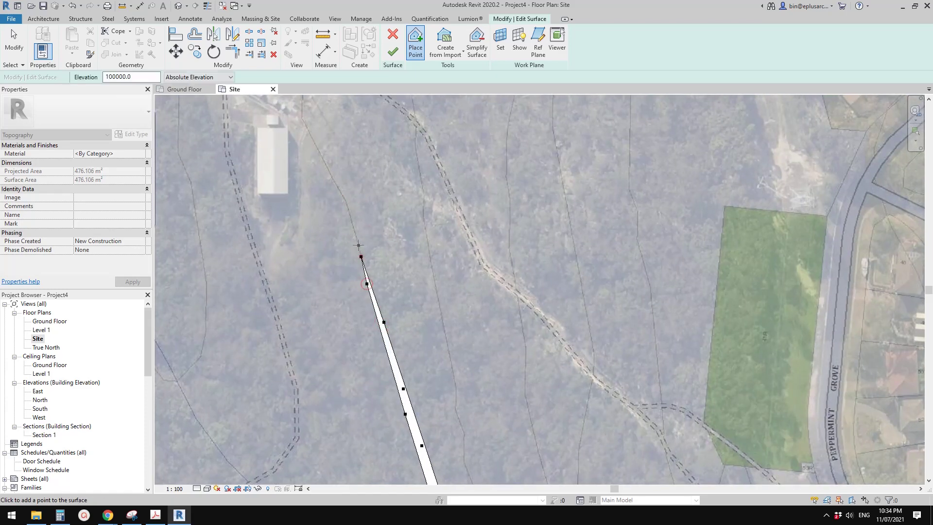
{"action": "scroll", "coordinate": [358, 245], "scroll_direction": "down", "scroll_amount": 1}
{"action": "middle_click_drag", "start_coordinate": [371, 276], "coordinate": [390, 345]}
{"action": "left_click", "coordinate": [368, 276]}
{"action": "scroll", "coordinate": [346, 227], "scroll_direction": "up", "scroll_amount": 2}
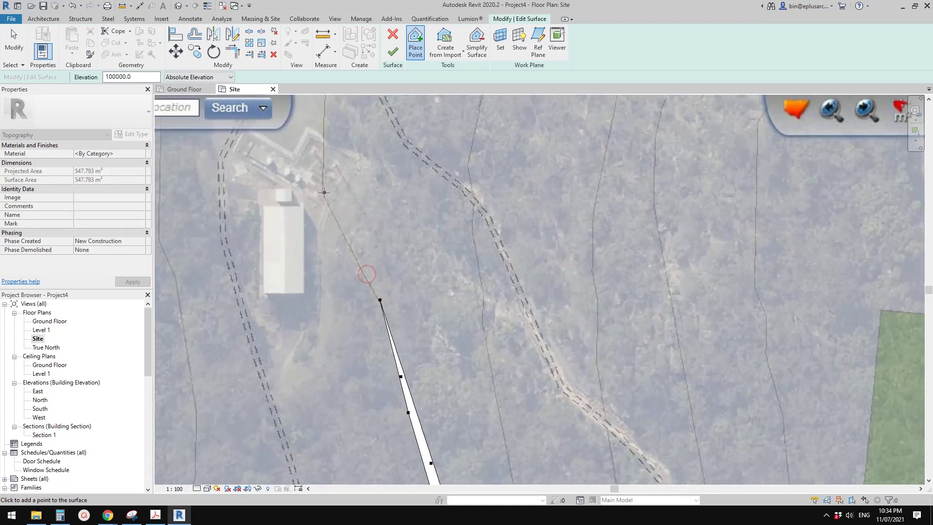
{"action": "left_click", "coordinate": [324, 193]}
{"action": "middle_click_drag", "start_coordinate": [324, 193], "coordinate": [360, 247]}
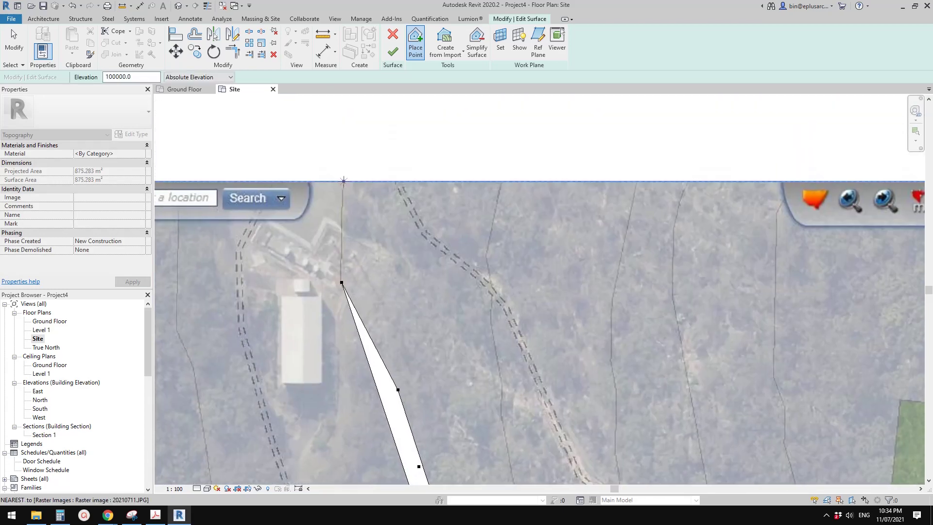
{"action": "left_click", "coordinate": [343, 181]}
Set the point elevation to 110000 and place a point where the next contour to the east meets the map's lower edge
{"action": "scroll", "coordinate": [351, 276], "scroll_direction": "down", "scroll_amount": 5}
{"action": "middle_click_drag", "start_coordinate": [413, 374], "coordinate": [346, 196]}
{"action": "scroll", "coordinate": [349, 244], "scroll_direction": "up", "scroll_amount": 3}
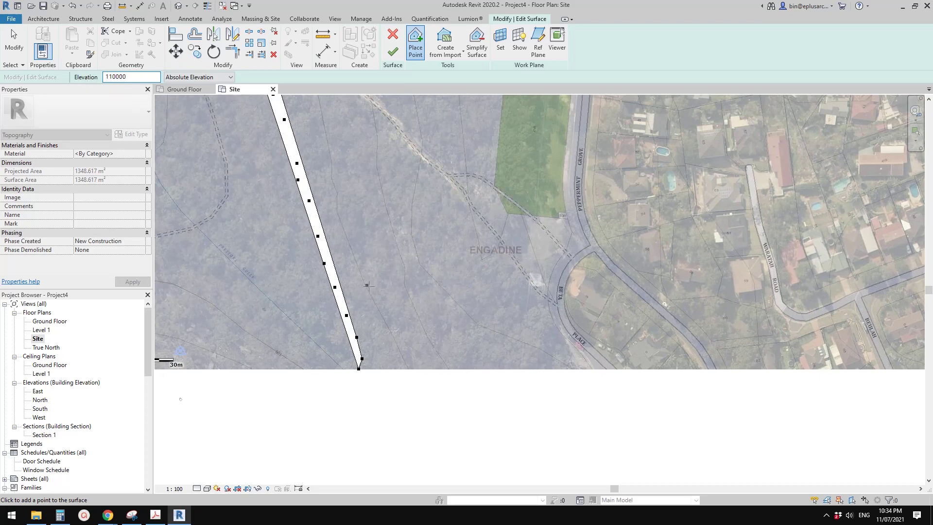
{"action": "scroll", "coordinate": [407, 367], "scroll_direction": "up", "scroll_amount": 2}
{"action": "left_click", "coordinate": [410, 371]}
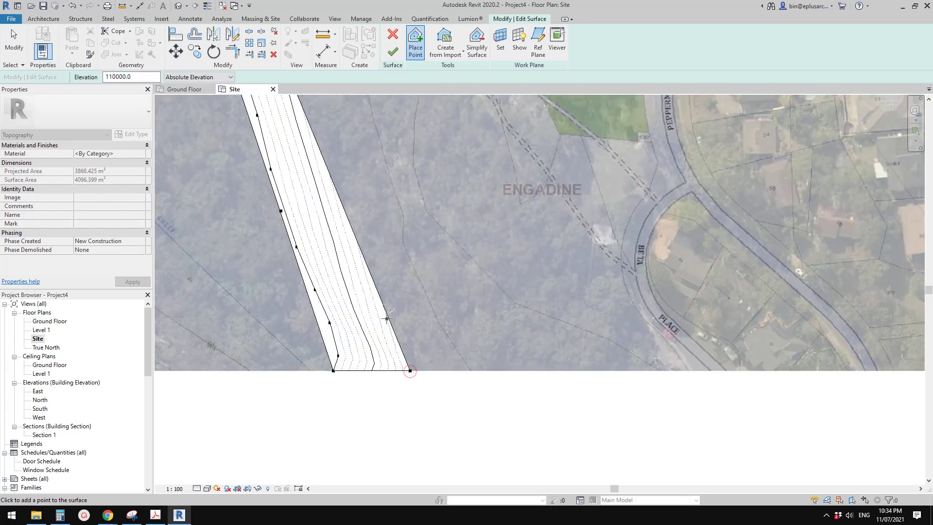
Switch the Site plan's visual style to Wireframe
{"action": "middle_click_drag", "start_coordinate": [402, 331], "coordinate": [437, 353]}
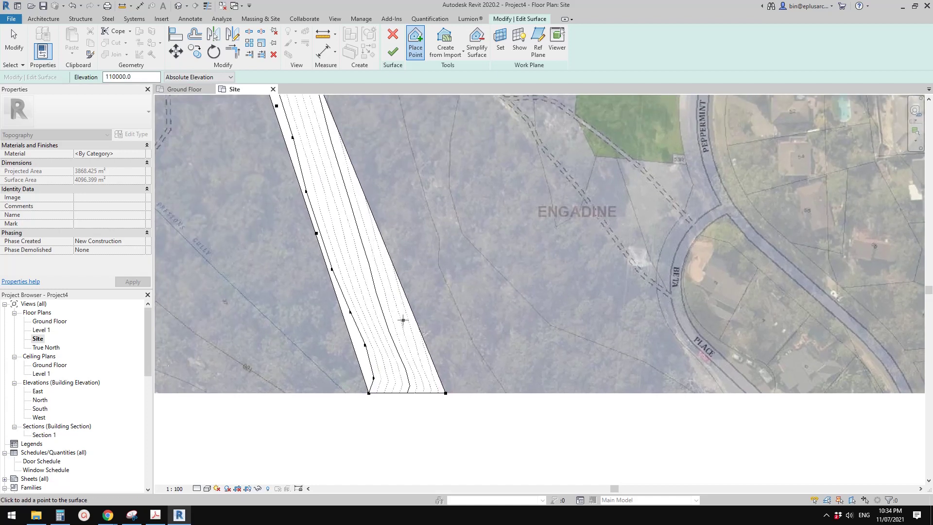
{"action": "left_click", "coordinate": [207, 489]}
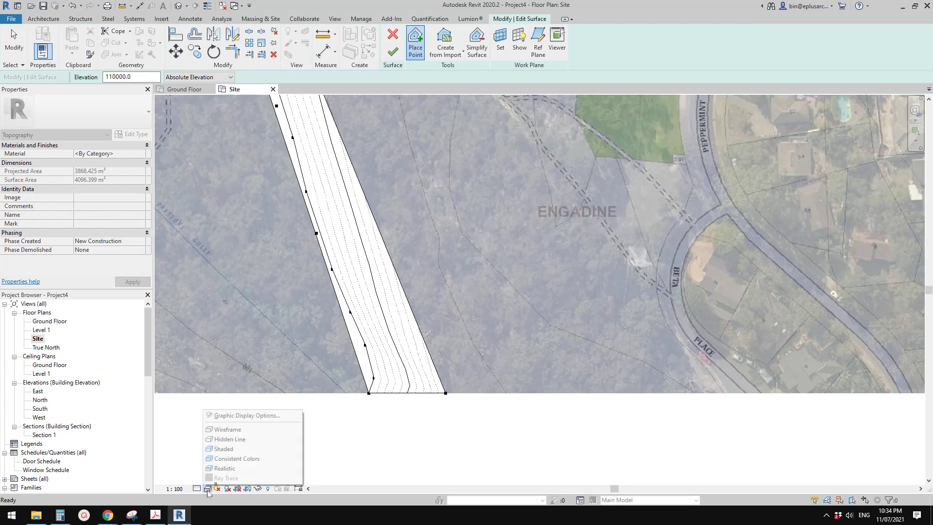
{"action": "left_click", "coordinate": [235, 431]}
Place elevation 110000 points up the lower half of the second contour, following its bends
{"action": "scroll", "coordinate": [422, 379], "scroll_direction": "up", "scroll_amount": 2}
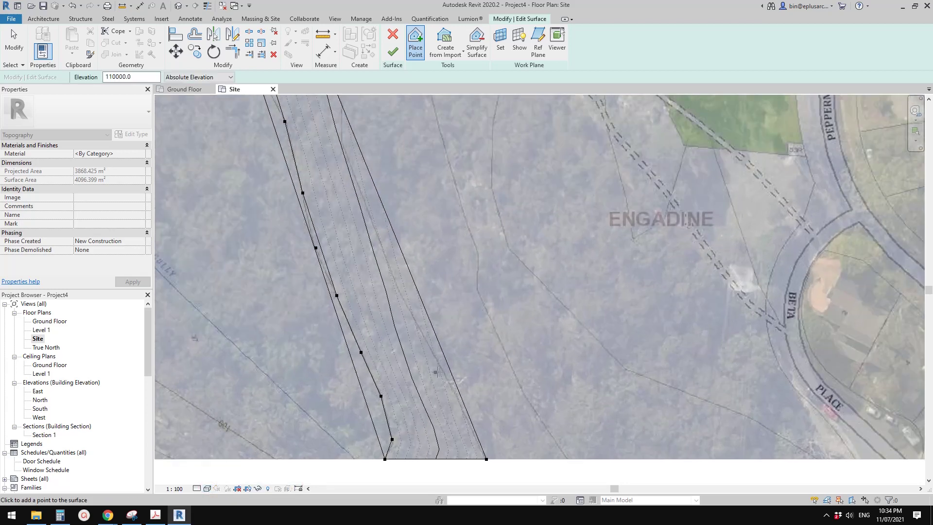
{"action": "left_click", "coordinate": [446, 372]}
{"action": "left_click", "coordinate": [401, 292]}
{"action": "left_click", "coordinate": [372, 220]}
{"action": "scroll", "coordinate": [372, 220], "scroll_direction": "down", "scroll_amount": 2}
{"action": "middle_click_drag", "start_coordinate": [372, 220], "coordinate": [392, 432]}
{"action": "left_click", "coordinate": [375, 375]}
{"action": "left_click", "coordinate": [363, 324]}
{"action": "left_click", "coordinate": [356, 272]}
Extend the elevation 110000 points along the upper half of the second contour to the map's upper edge
{"action": "middle_click_drag", "start_coordinate": [346, 167], "coordinate": [367, 308]}
{"action": "left_click", "coordinate": [358, 314]}
{"action": "left_click", "coordinate": [353, 260]}
{"action": "left_click", "coordinate": [346, 211]}
{"action": "left_click", "coordinate": [345, 194]}
{"action": "left_click", "coordinate": [354, 150]}
{"action": "left_click", "coordinate": [354, 149]}
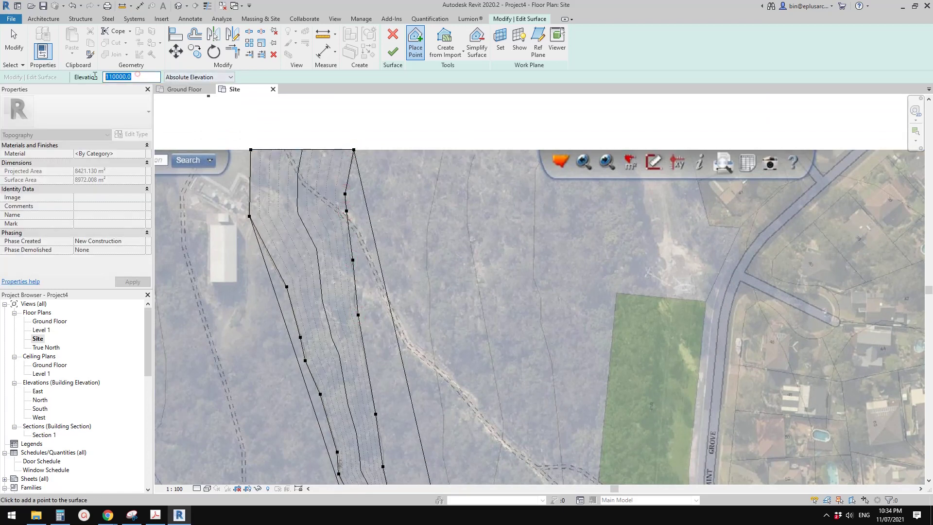
Set the point elevation to 120000 and place points down the third contour from the map's upper edge to about mid-map
{"action": "middle_click_drag", "start_coordinate": [509, 215], "coordinate": [507, 214]}
{"action": "left_click", "coordinate": [444, 149]}
{"action": "left_click", "coordinate": [431, 188]}
{"action": "left_click", "coordinate": [426, 226]}
{"action": "middle_click_drag", "start_coordinate": [430, 261], "coordinate": [421, 208]}
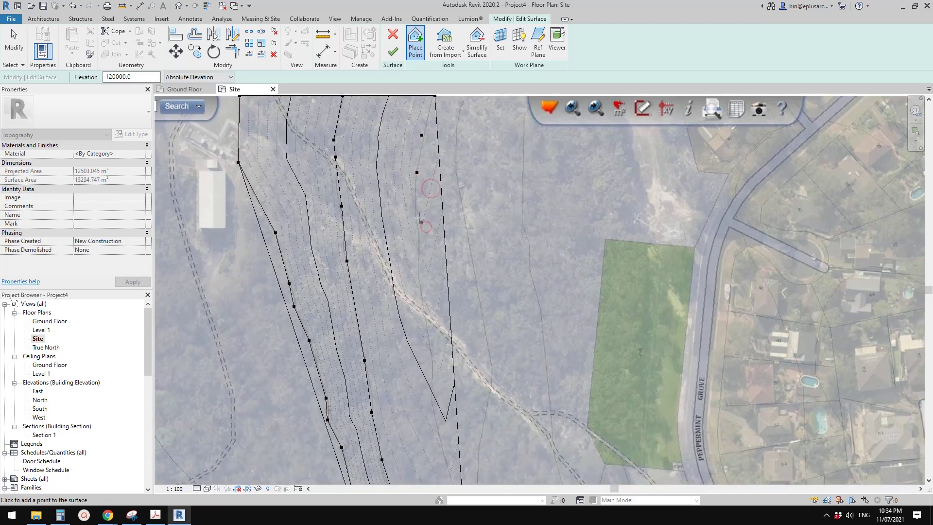
{"action": "left_click", "coordinate": [415, 207]}
{"action": "left_click", "coordinate": [419, 246]}
{"action": "middle_click_drag", "start_coordinate": [427, 285], "coordinate": [420, 222]}
{"action": "left_click", "coordinate": [417, 233]}
{"action": "left_click", "coordinate": [427, 295]}
Complete the third contour with elevation 120000 points down to the map's lower edge
{"action": "middle_click_drag", "start_coordinate": [439, 356], "coordinate": [390, 222]}
{"action": "left_click", "coordinate": [414, 278]}
{"action": "left_click", "coordinate": [429, 332]}
{"action": "left_click", "coordinate": [393, 252]}
{"action": "left_click", "coordinate": [398, 282]}
{"action": "left_click", "coordinate": [419, 342]}
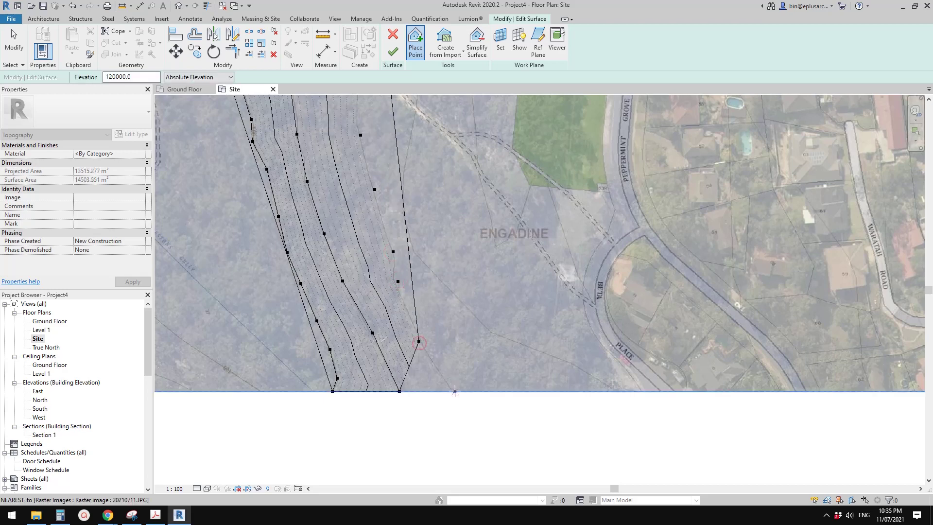
{"action": "left_click", "coordinate": [455, 392]}
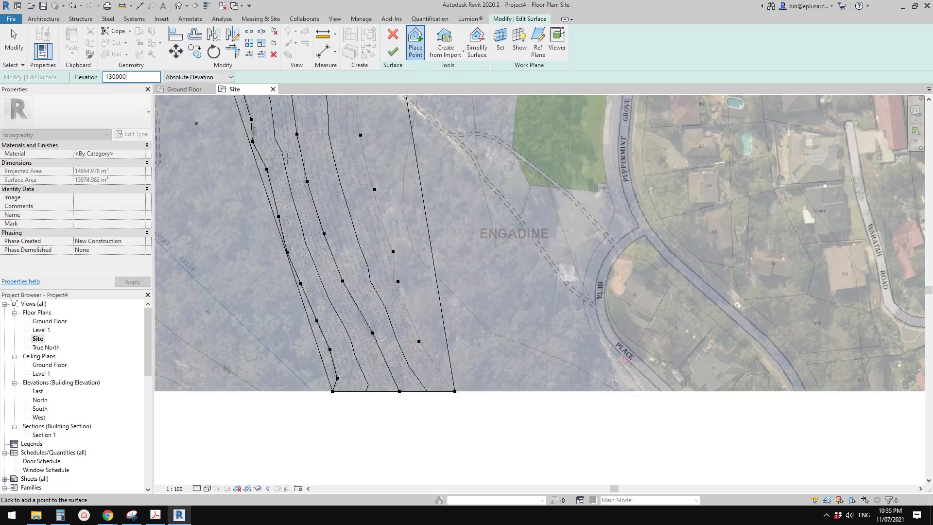
Set the point elevation to 130000 and place points along the fourth contour from the map's lower edge to its upper edge
{"action": "left_click", "coordinate": [616, 392]}
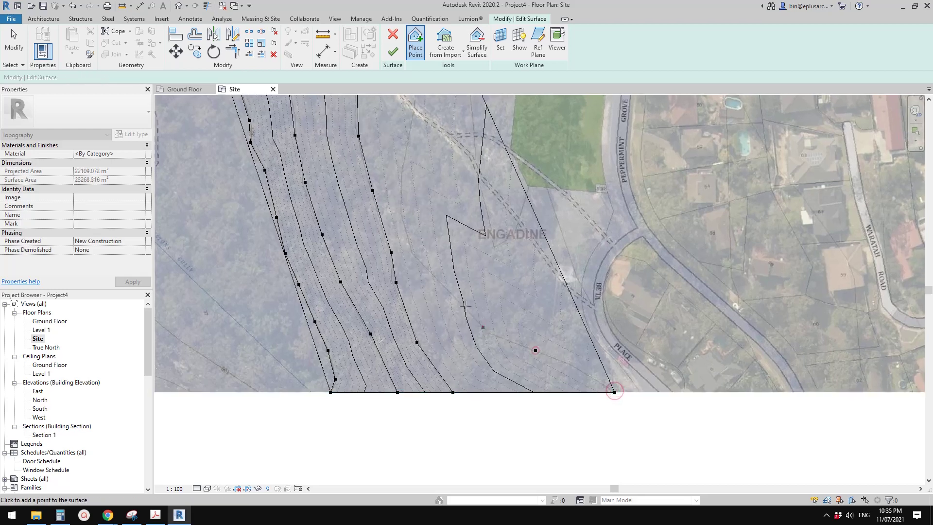
{"action": "left_click", "coordinate": [419, 260]}
{"action": "middle_click_drag", "start_coordinate": [398, 168], "coordinate": [402, 330]}
{"action": "left_click", "coordinate": [407, 329]}
{"action": "middle_click_drag", "start_coordinate": [406, 169], "coordinate": [419, 337]}
{"action": "left_click", "coordinate": [414, 320]}
{"action": "left_click", "coordinate": [399, 250]}
{"action": "left_click", "coordinate": [397, 207]}
{"action": "left_click", "coordinate": [406, 149]}
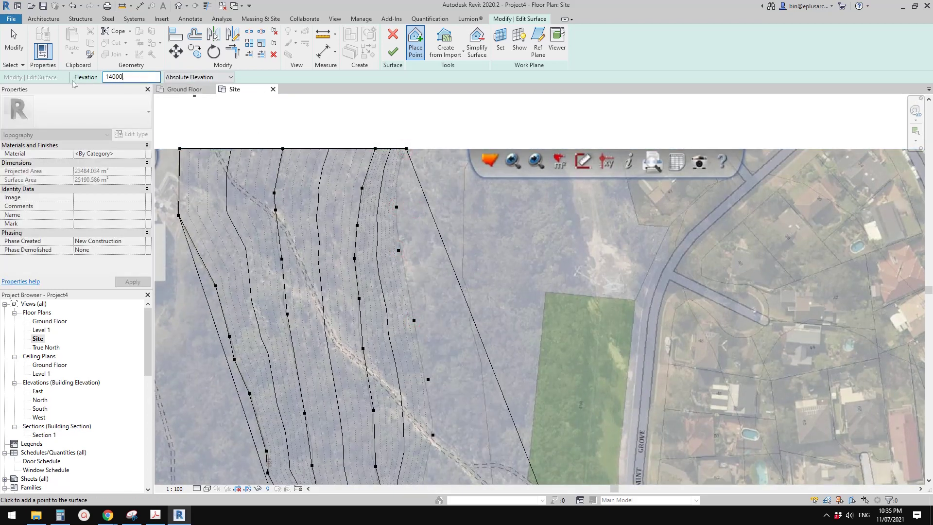
Set the point elevation to 140000 and place points down the fifth contour from the map's upper edge to below the dashed track
{"action": "left_click", "coordinate": [472, 146]}
{"action": "left_click", "coordinate": [461, 169]}
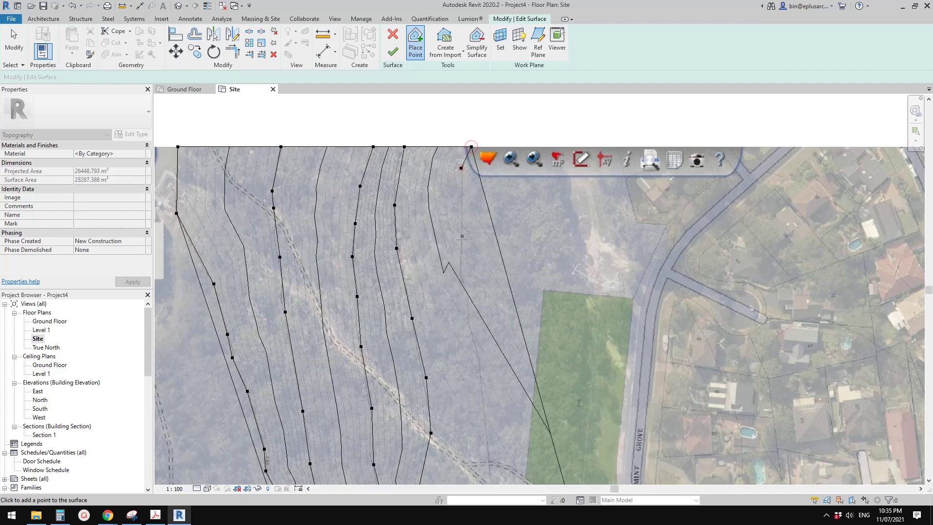
{"action": "left_click", "coordinate": [461, 241]}
{"action": "middle_click_drag", "start_coordinate": [491, 476], "coordinate": [459, 279]}
{"action": "left_click", "coordinate": [453, 183]}
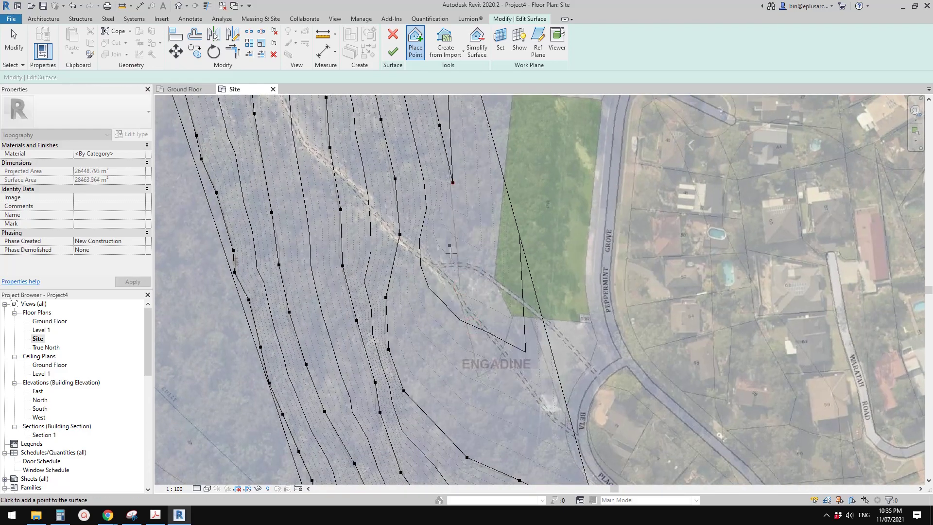
{"action": "left_click", "coordinate": [457, 256]}
{"action": "left_click", "coordinate": [463, 299]}
{"action": "left_click", "coordinate": [471, 333]}
Complete the fifth contour with elevation 140000 points around the bend near ENGADINE and along Beta Place to the map's lower edge
{"action": "middle_click_drag", "start_coordinate": [476, 362], "coordinate": [432, 213]}
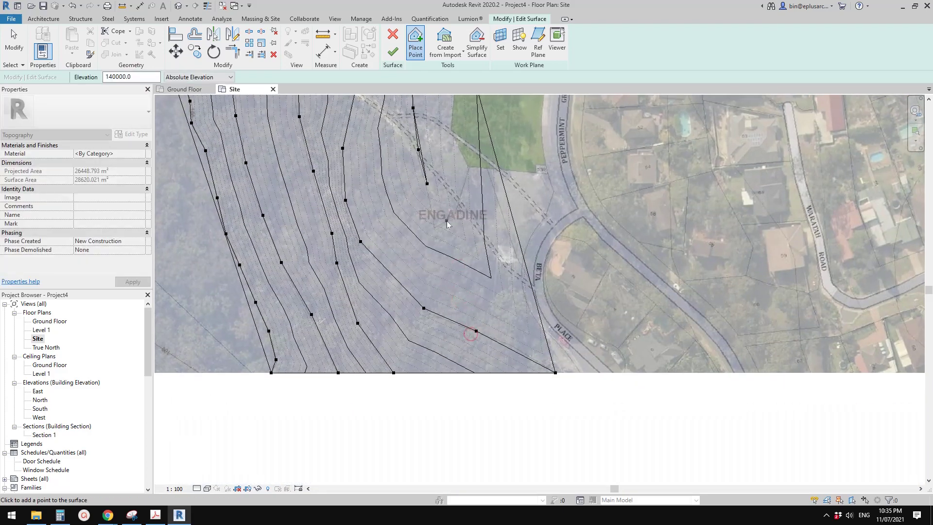
{"action": "left_click", "coordinate": [436, 224]}
{"action": "left_click", "coordinate": [469, 169]}
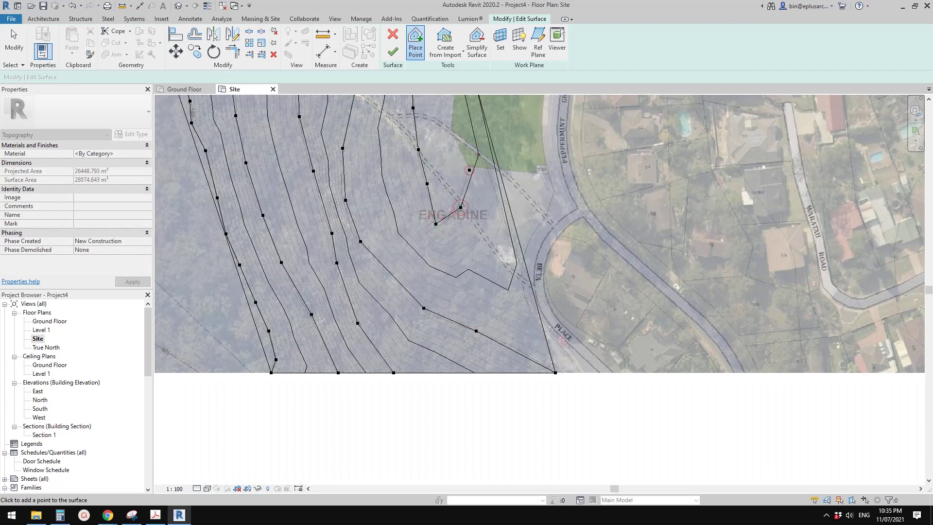
{"action": "left_click", "coordinate": [502, 216]}
{"action": "scroll", "coordinate": [550, 291], "scroll_direction": "up", "scroll_amount": 3}
{"action": "left_click", "coordinate": [496, 236]}
{"action": "left_click", "coordinate": [535, 299]}
{"action": "scroll", "coordinate": [558, 344], "scroll_direction": "up", "scroll_amount": 2}
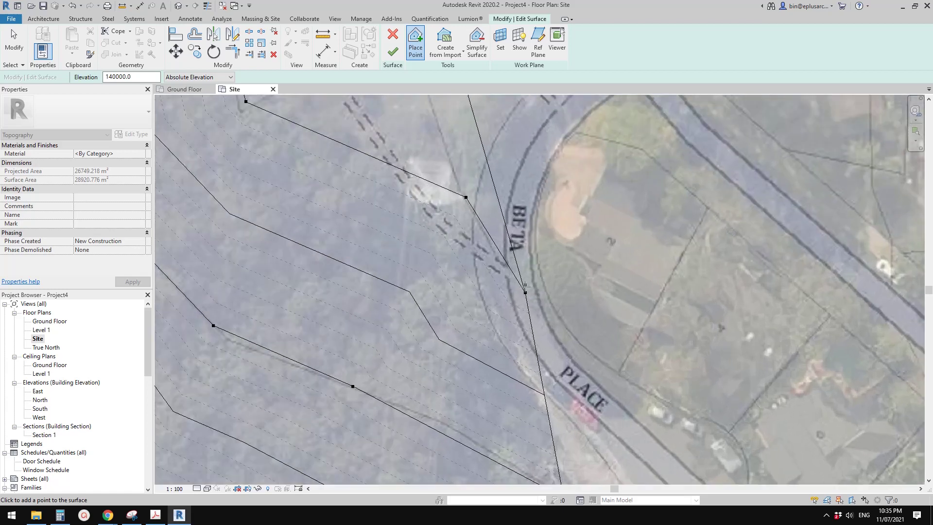
{"action": "middle_click_drag", "start_coordinate": [535, 337], "coordinate": [540, 296]}
{"action": "left_click", "coordinate": [566, 318]}
{"action": "left_click", "coordinate": [642, 395]}
Set the point elevation to 150000 and place points up the sixth contour from the map's lower edge through the houses east of Peppermint Grove
{"action": "scroll", "coordinate": [522, 384], "scroll_direction": "down", "scroll_amount": 4}
{"action": "middle_click_drag", "start_coordinate": [558, 339], "coordinate": [559, 346]}
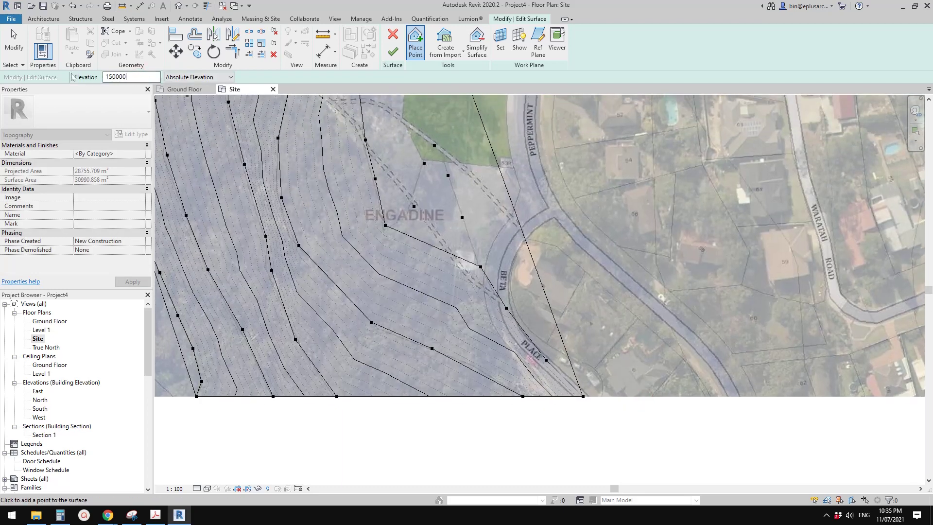
{"action": "middle_click_drag", "start_coordinate": [545, 271], "coordinate": [547, 272]}
{"action": "left_click", "coordinate": [707, 397]}
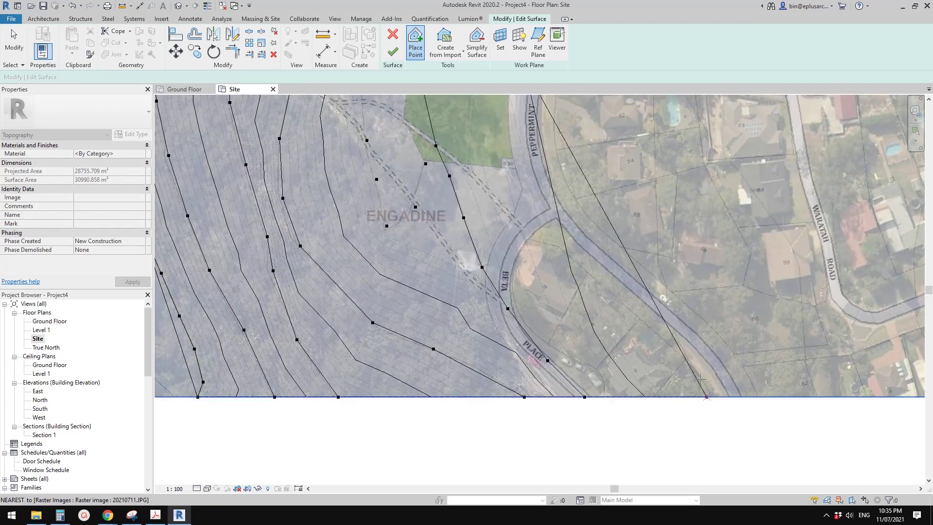
{"action": "left_click", "coordinate": [680, 343]}
{"action": "scroll", "coordinate": [662, 285], "scroll_direction": "down", "scroll_amount": 1}
{"action": "middle_click_drag", "start_coordinate": [662, 285], "coordinate": [624, 351]}
{"action": "left_click", "coordinate": [619, 325]}
{"action": "left_click", "coordinate": [619, 240]}
{"action": "middle_click_drag", "start_coordinate": [619, 240], "coordinate": [593, 363]}
{"action": "left_click", "coordinate": [581, 265]}
{"action": "left_click", "coordinate": [551, 197]}
{"action": "left_click", "coordinate": [527, 147]}
Continue the elevation 150000 points around the contour's upper loop and past Bulbine Street to the map's upper edge
{"action": "middle_click_drag", "start_coordinate": [527, 147], "coordinate": [519, 295]}
{"action": "scroll", "coordinate": [519, 296], "scroll_direction": "down", "scroll_amount": 1}
{"action": "left_click", "coordinate": [520, 238]}
{"action": "left_click", "coordinate": [537, 198]}
{"action": "left_click", "coordinate": [588, 182]}
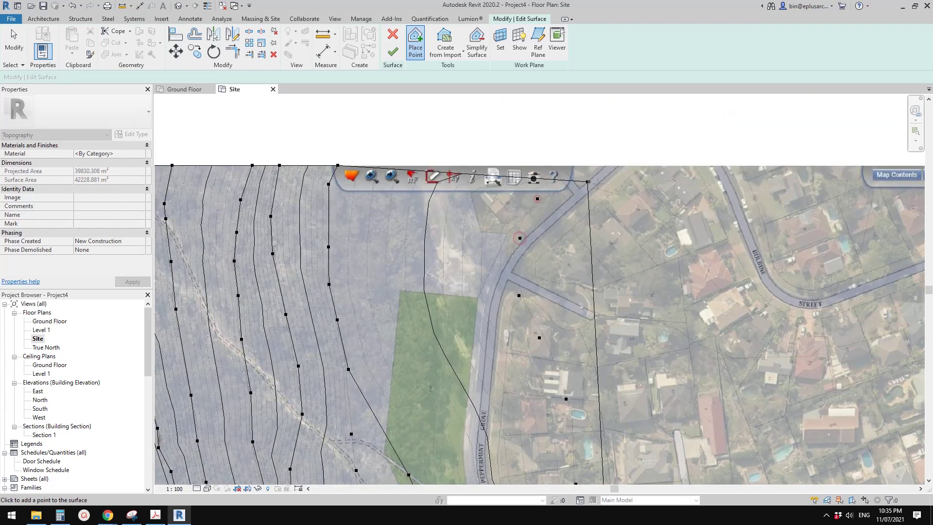
{"action": "left_click", "coordinate": [668, 228]}
{"action": "left_click", "coordinate": [701, 270]}
{"action": "left_click", "coordinate": [727, 302]}
{"action": "middle_click_drag", "start_coordinate": [727, 302], "coordinate": [567, 291]}
{"action": "left_click", "coordinate": [627, 295]}
{"action": "left_click", "coordinate": [693, 260]}
{"action": "left_click", "coordinate": [705, 228]}
{"action": "left_click", "coordinate": [717, 154]}
Set the point elevation to 160000 and place points along the seventh contour from the map's right edge westward to its bend near Peppermint Grove
{"action": "scroll", "coordinate": [516, 332], "scroll_direction": "down", "scroll_amount": 1}
{"action": "middle_click_drag", "start_coordinate": [484, 320], "coordinate": [509, 216]}
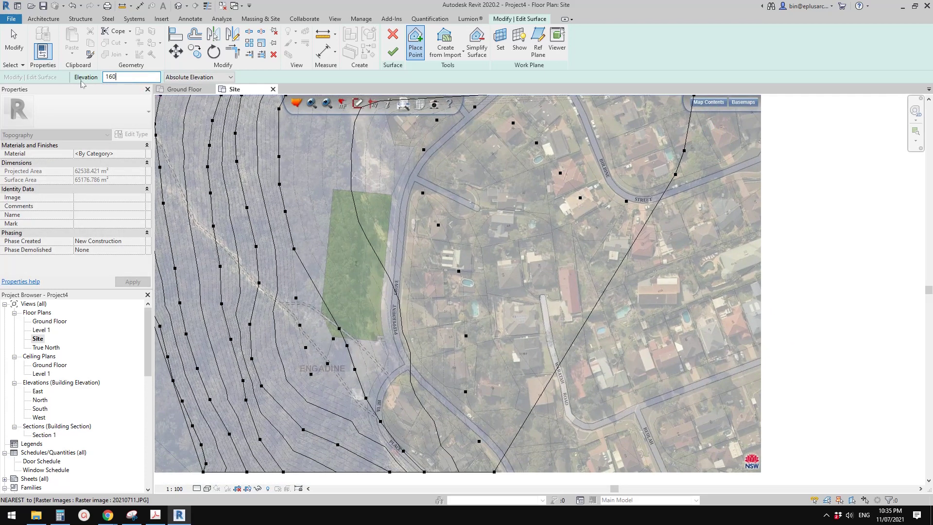
{"action": "type", "text": "000"}
{"action": "middle_click_drag", "start_coordinate": [569, 274], "coordinate": [563, 269]}
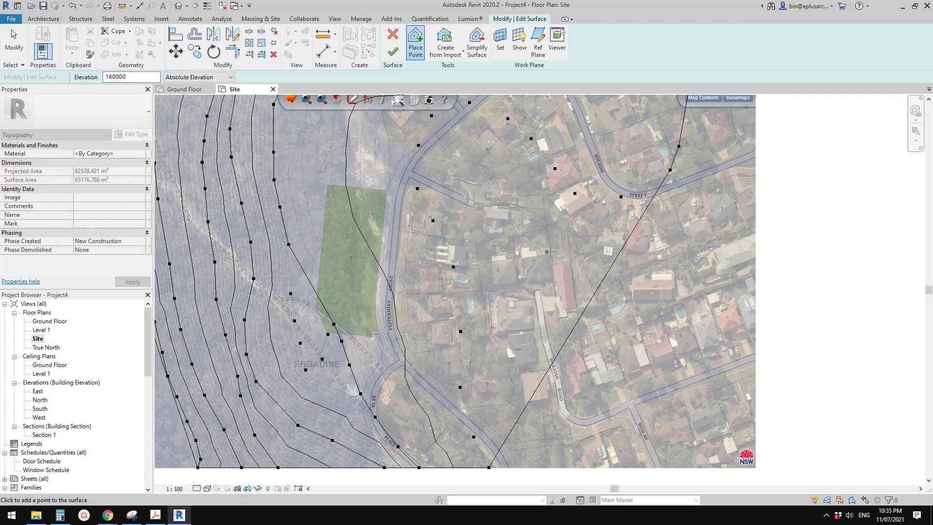
{"action": "scroll", "coordinate": [585, 258], "scroll_direction": "up", "scroll_amount": 1}
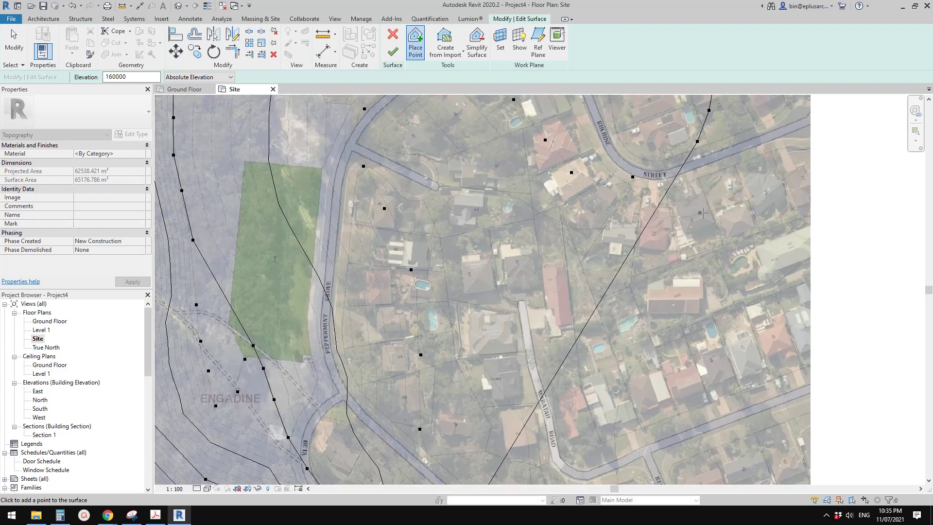
{"action": "middle_click_drag", "start_coordinate": [703, 213], "coordinate": [642, 247]}
{"action": "scroll", "coordinate": [642, 247], "scroll_direction": "up", "scroll_amount": 1}
{"action": "left_click", "coordinate": [786, 175]}
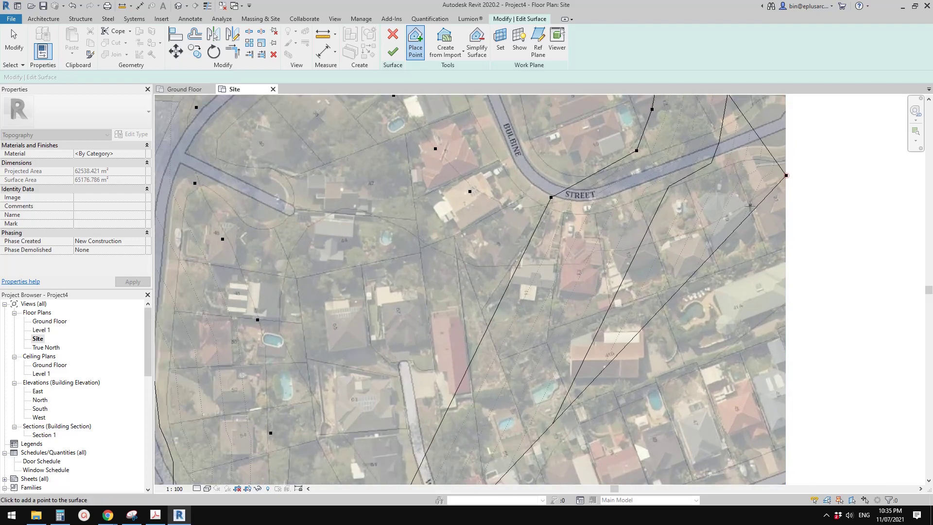
{"action": "left_click", "coordinate": [750, 206]}
{"action": "left_click", "coordinate": [666, 243]}
{"action": "left_click", "coordinate": [592, 251]}
{"action": "left_click", "coordinate": [557, 264]}
{"action": "left_click", "coordinate": [460, 255]}
{"action": "left_click", "coordinate": [380, 228]}
{"action": "left_click", "coordinate": [343, 210]}
{"action": "left_click", "coordinate": [275, 282]}
Extend the elevation 160000 points down the seventh contour past the swimming pools towards Waratah Road
{"action": "scroll", "coordinate": [301, 313], "scroll_direction": "down", "scroll_amount": 1}
{"action": "middle_click_drag", "start_coordinate": [301, 313], "coordinate": [318, 211]}
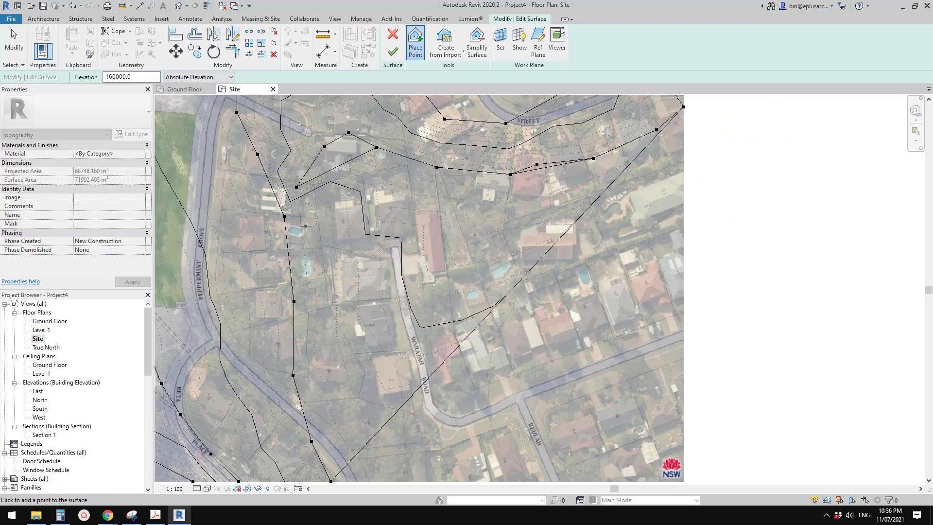
{"action": "left_click", "coordinate": [349, 325]}
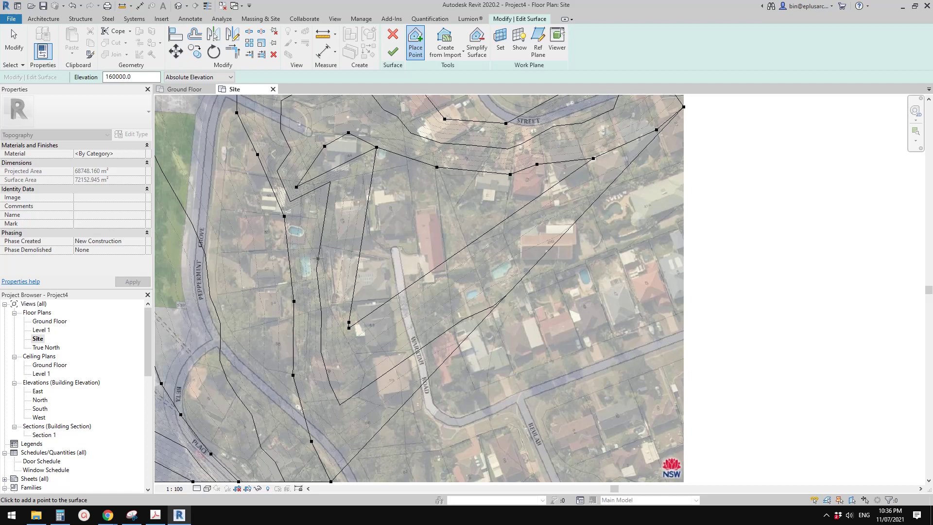
{"action": "middle_click_drag", "start_coordinate": [339, 266], "coordinate": [435, 282]}
{"action": "scroll", "coordinate": [333, 241], "scroll_direction": "up", "scroll_amount": 1}
{"action": "scroll", "coordinate": [337, 243], "scroll_direction": "up", "scroll_amount": 1}
{"action": "left_click", "coordinate": [377, 231]}
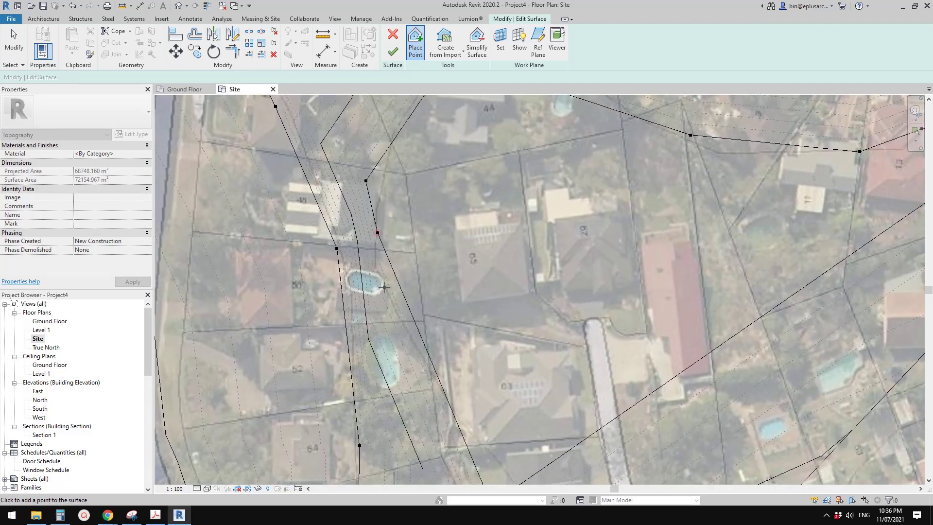
{"action": "left_click", "coordinate": [384, 287]}
{"action": "middle_click_drag", "start_coordinate": [441, 331], "coordinate": [376, 158]}
{"action": "scroll", "coordinate": [376, 159], "scroll_direction": "down", "scroll_amount": 1}
{"action": "left_click", "coordinate": [395, 216]}
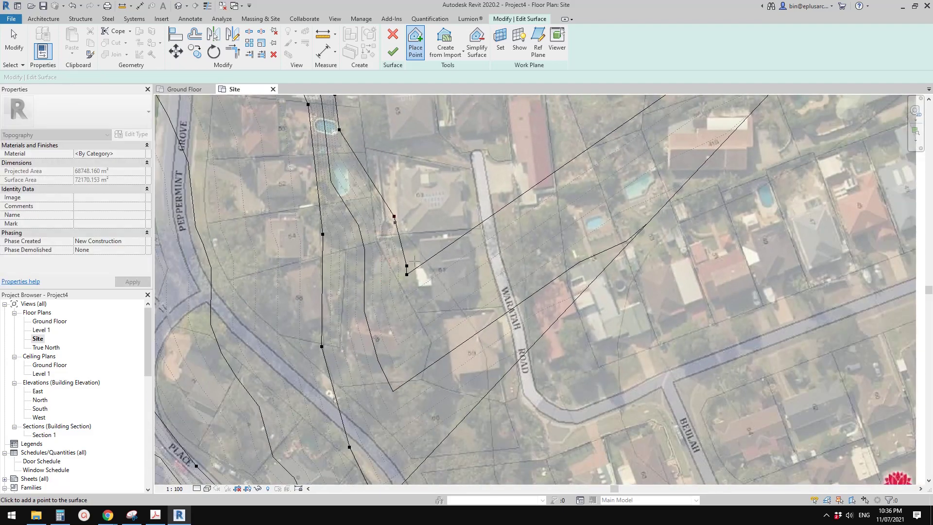
Complete the seventh contour with elevation 160000 points west of Waratah Road down to the map's lower edge
{"action": "left_click", "coordinate": [440, 283]}
{"action": "scroll", "coordinate": [467, 313], "scroll_direction": "up", "scroll_amount": 1}
{"action": "left_click", "coordinate": [402, 222]}
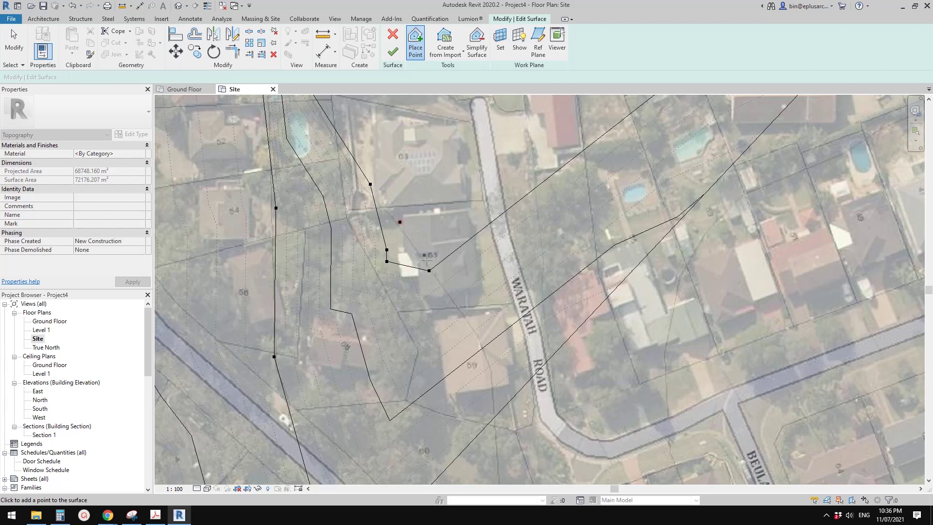
{"action": "left_click", "coordinate": [471, 324]}
{"action": "middle_click_drag", "start_coordinate": [495, 370], "coordinate": [438, 234]}
{"action": "left_click", "coordinate": [436, 253]}
{"action": "left_click", "coordinate": [442, 330]}
{"action": "left_click", "coordinate": [452, 404]}
{"action": "left_click", "coordinate": [461, 434]}
Delete the two closely spaced stray points at the kink of the elevation 160000 contour west of Waratah Road
{"action": "scroll", "coordinate": [434, 235], "scroll_direction": "down", "scroll_amount": 1}
{"action": "middle_click_drag", "start_coordinate": [355, 148], "coordinate": [422, 281]}
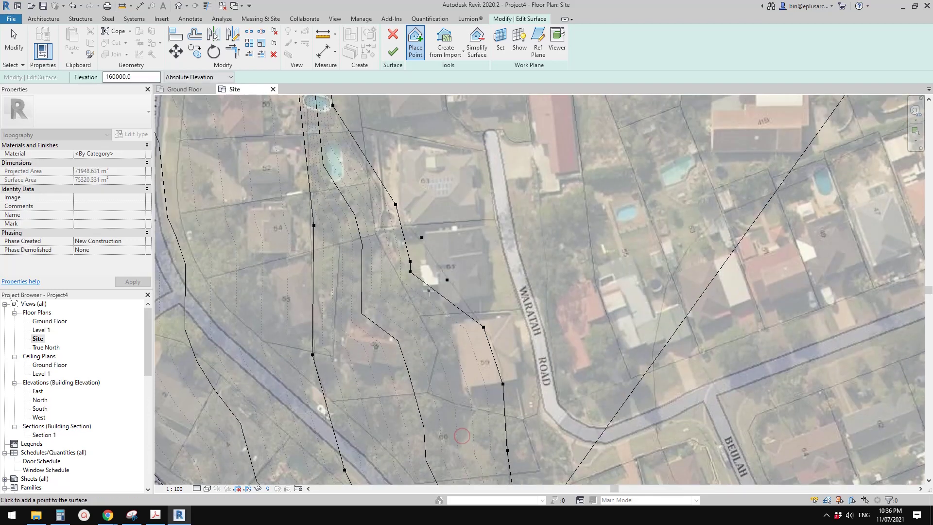
{"action": "key", "text": "Escape"}
{"action": "left_click_drag", "start_coordinate": [399, 251], "coordinate": [420, 282]}
{"action": "key", "text": "Delete"}
Set the point elevation to 170000 and place the first points of the eighth contour inward from the map's right edge
{"action": "scroll", "coordinate": [425, 281], "scroll_direction": "down", "scroll_amount": 1}
{"action": "middle_click_drag", "start_coordinate": [464, 293], "coordinate": [709, 350]}
{"action": "scroll", "coordinate": [463, 389], "scroll_direction": "down", "scroll_amount": 2}
{"action": "scroll", "coordinate": [644, 309], "scroll_direction": "down", "scroll_amount": 1}
{"action": "middle_click_drag", "start_coordinate": [829, 331], "coordinate": [604, 297]}
{"action": "scroll", "coordinate": [604, 297], "scroll_direction": "down", "scroll_amount": 1}
{"action": "scroll", "coordinate": [604, 300], "scroll_direction": "up", "scroll_amount": 3}
{"action": "middle_click_drag", "start_coordinate": [532, 238], "coordinate": [529, 267]}
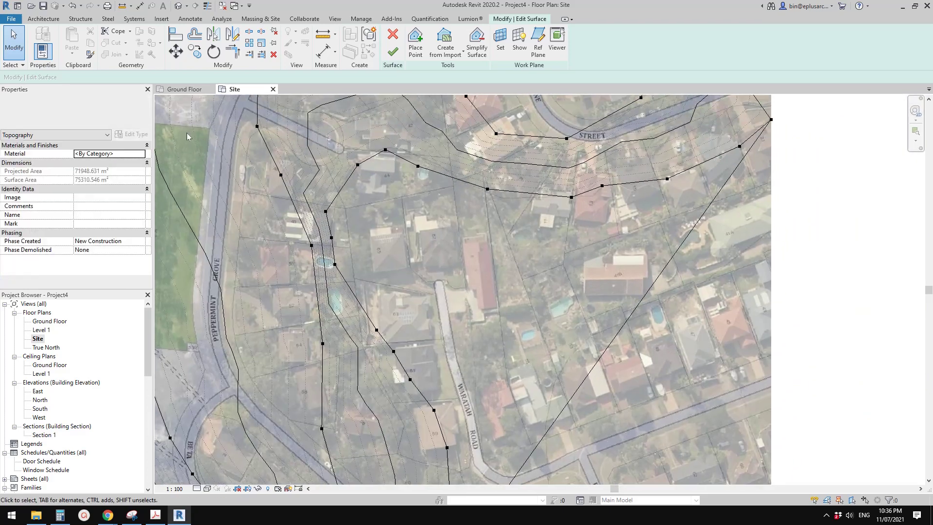
{"action": "left_click", "coordinate": [415, 41]}
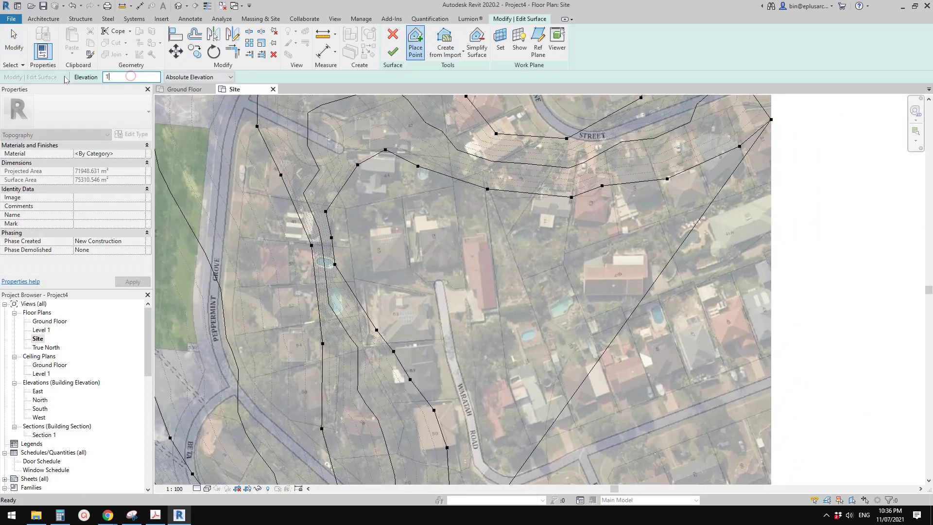
{"action": "middle_click_drag", "start_coordinate": [726, 212], "coordinate": [744, 227]}
{"action": "scroll", "coordinate": [717, 210], "scroll_direction": "up", "scroll_amount": 2}
{"action": "scroll", "coordinate": [740, 227], "scroll_direction": "down", "scroll_amount": 1}
{"action": "scroll", "coordinate": [660, 261], "scroll_direction": "up", "scroll_amount": 2}
{"action": "middle_click_drag", "start_coordinate": [662, 263], "coordinate": [647, 245]}
{"action": "left_click", "coordinate": [785, 208]}
{"action": "left_click", "coordinate": [718, 263]}
{"action": "left_click", "coordinate": [630, 311]}
Complete the eighth contour with elevation 170000 points between Waratah Road and Beulah down to the map's lower edge
{"action": "scroll", "coordinate": [569, 338], "scroll_direction": "down", "scroll_amount": 1}
{"action": "middle_click_drag", "start_coordinate": [569, 338], "coordinate": [584, 199]}
{"action": "left_click", "coordinate": [554, 214]}
{"action": "left_click", "coordinate": [507, 254]}
{"action": "scroll", "coordinate": [503, 264], "scroll_direction": "down", "scroll_amount": 1}
{"action": "middle_click_drag", "start_coordinate": [503, 264], "coordinate": [481, 185]}
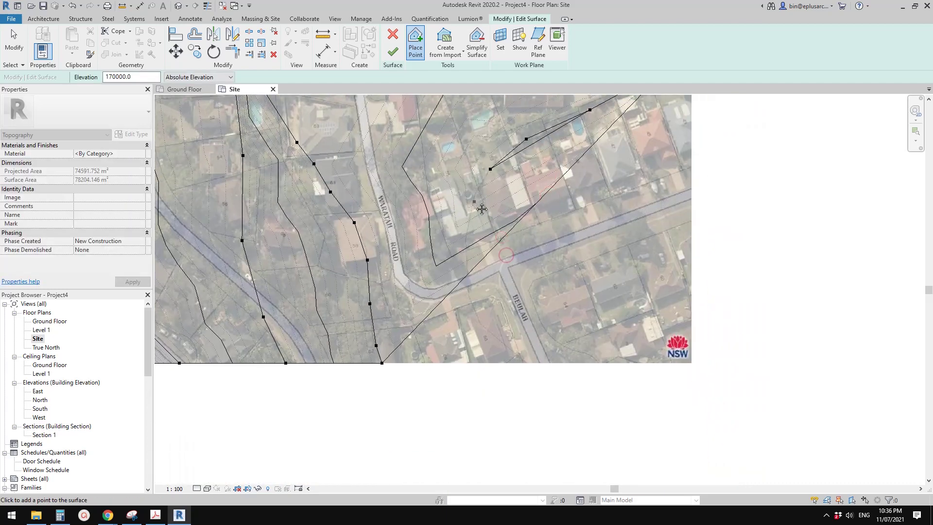
{"action": "left_click", "coordinate": [470, 217]}
{"action": "left_click", "coordinate": [474, 297]}
{"action": "left_click", "coordinate": [485, 326]}
{"action": "left_click", "coordinate": [515, 352]}
{"action": "left_click", "coordinate": [536, 363]}
Finish the surface edit and open the default 3D view of the toposurface
{"action": "scroll", "coordinate": [477, 292], "scroll_direction": "down", "scroll_amount": 1}
{"action": "middle_click_drag", "start_coordinate": [477, 292], "coordinate": [654, 390]}
{"action": "key", "text": "Escape"}
{"action": "left_click", "coordinate": [392, 51]}
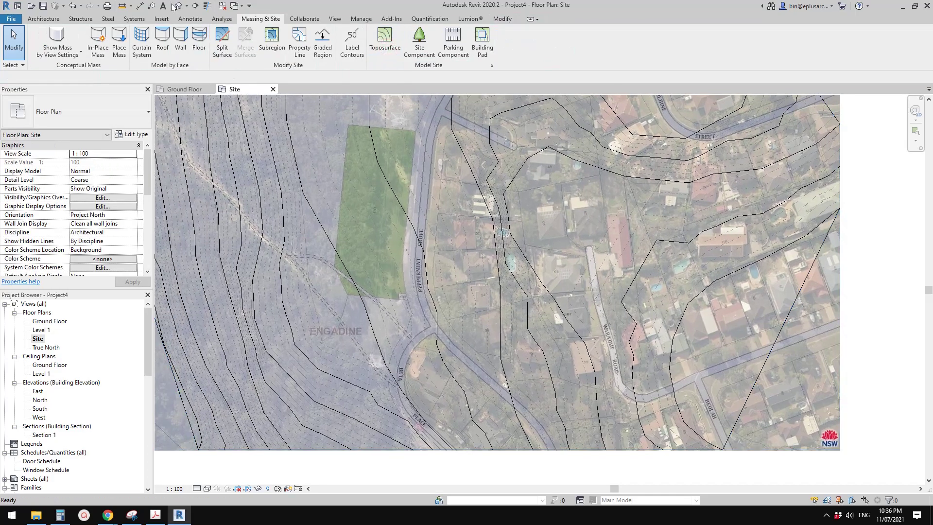
{"action": "left_click", "coordinate": [179, 6]}
{"action": "middle_click_drag", "start_coordinate": [344, 308], "coordinate": [414, 217], "text": "shift"}
Close the Ground Floor view and tile the Site plan and 3D view side by side
{"action": "left_click", "coordinate": [211, 90]}
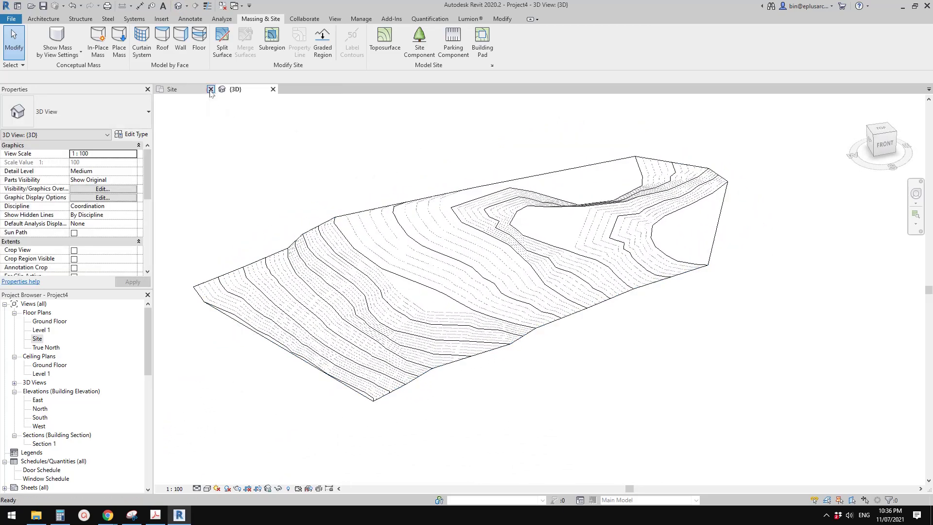
{"action": "left_click", "coordinate": [193, 90]}
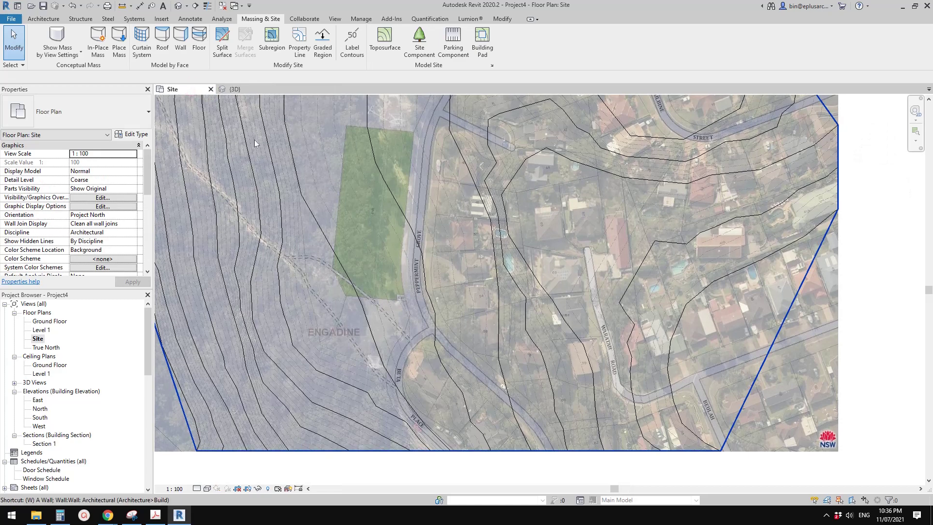
{"action": "key", "text": "t"}
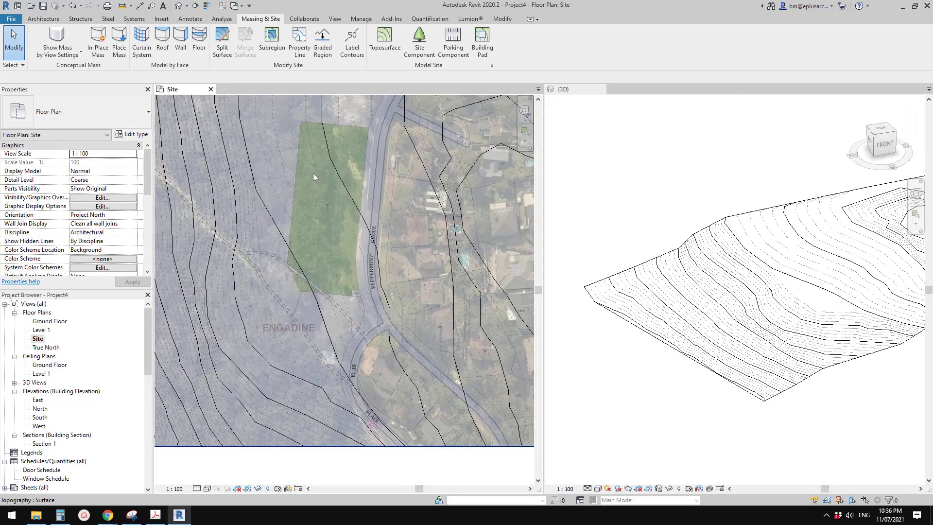
{"action": "middle_click_drag", "start_coordinate": [327, 201], "coordinate": [303, 248]}
{"action": "scroll", "coordinate": [324, 214], "scroll_direction": "down", "scroll_amount": 2}
Examine the toposurface in 3D from several angles and compare it with the traced contours in the Site plan
{"action": "left_click", "coordinate": [684, 277]}
{"action": "middle_click_drag", "start_coordinate": [685, 277], "coordinate": [752, 235], "text": "shift"}
{"action": "middle_click_drag", "start_coordinate": [728, 263], "coordinate": [739, 263]}
{"action": "left_click", "coordinate": [346, 243]}
{"action": "left_click", "coordinate": [744, 293]}
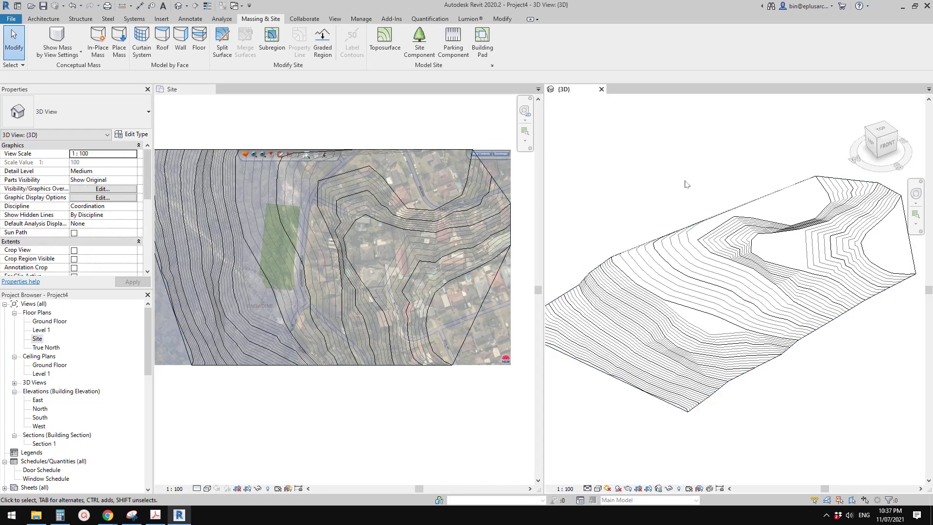
{"action": "mouse_move", "coordinate": [710, 285]}
{"action": "middle_mouse_down", "text": "shift"}
{"action": "mouse_move", "coordinate": [714, 277]}
{"action": "mouse_move", "coordinate": [713, 297]}
{"action": "middle_mouse_up", "text": "shift"}
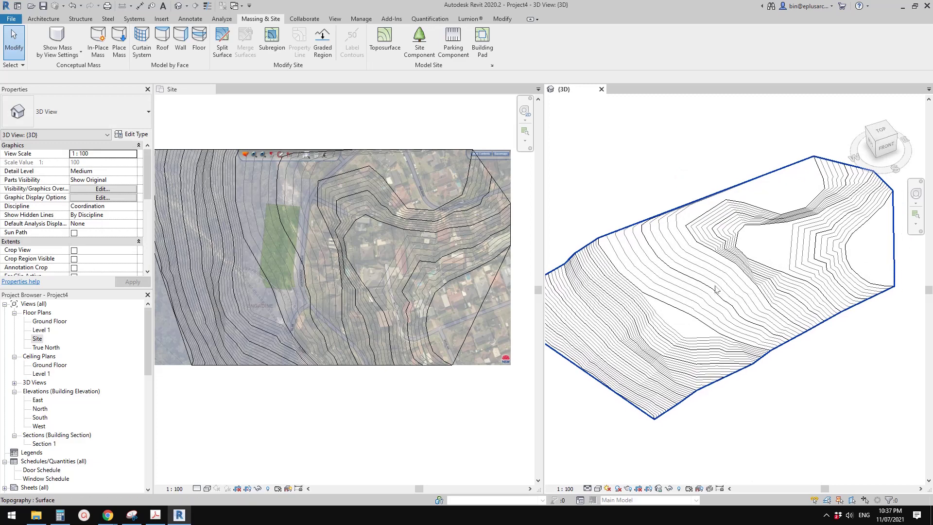
{"action": "scroll", "coordinate": [742, 301], "scroll_direction": "up", "scroll_amount": 1}
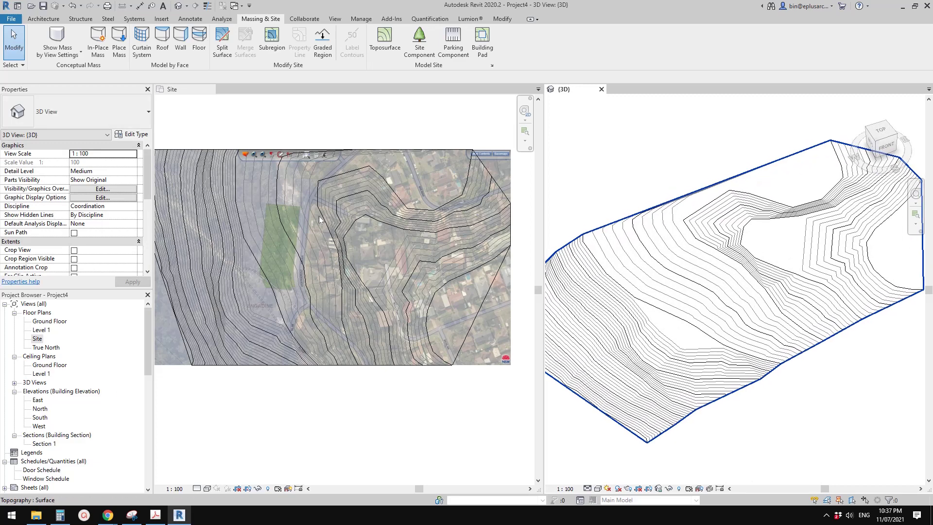
{"action": "left_click", "coordinate": [248, 248]}
{"action": "left_click", "coordinate": [171, 333]}
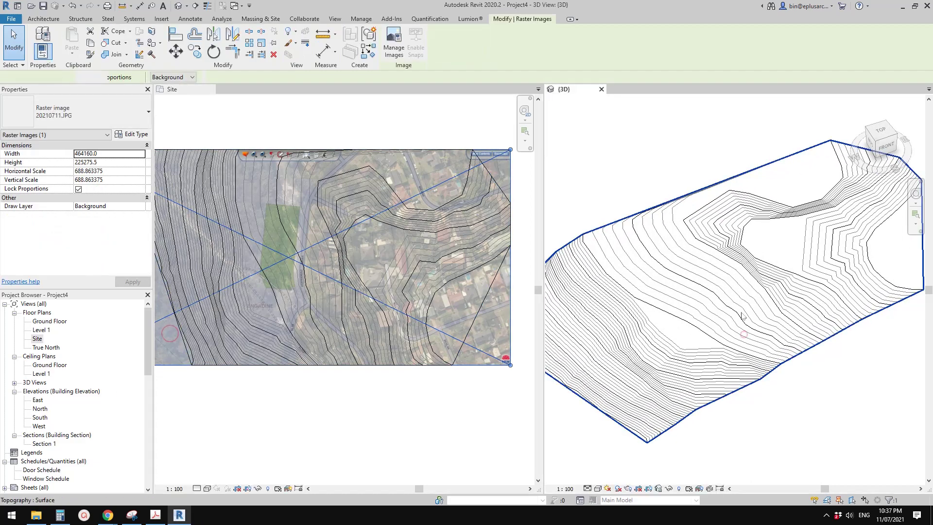
{"action": "middle_click_drag", "start_coordinate": [744, 334], "coordinate": [717, 348], "text": "shift"}
{"action": "middle_click_drag", "start_coordinate": [714, 269], "coordinate": [708, 334], "text": "shift"}
{"action": "key", "text": "Escape"}
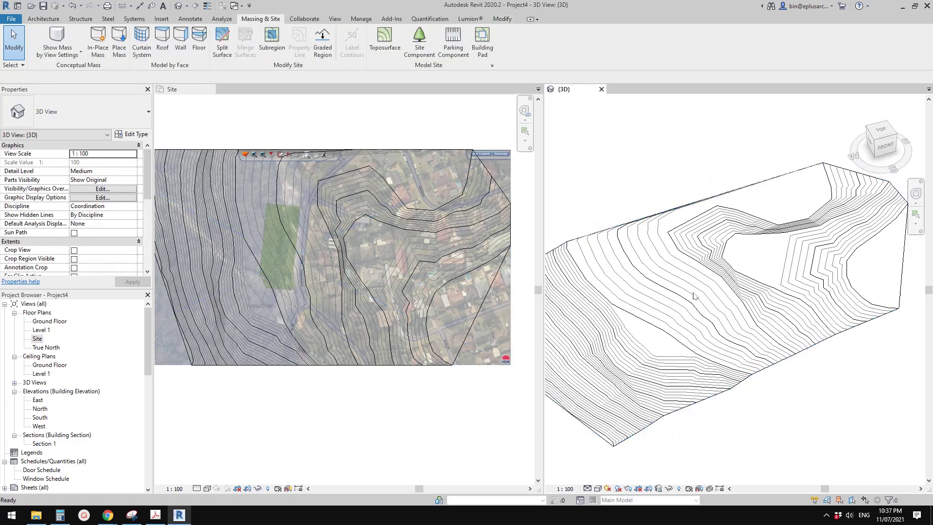
{"action": "middle_click_drag", "start_coordinate": [691, 289], "coordinate": [688, 292]}
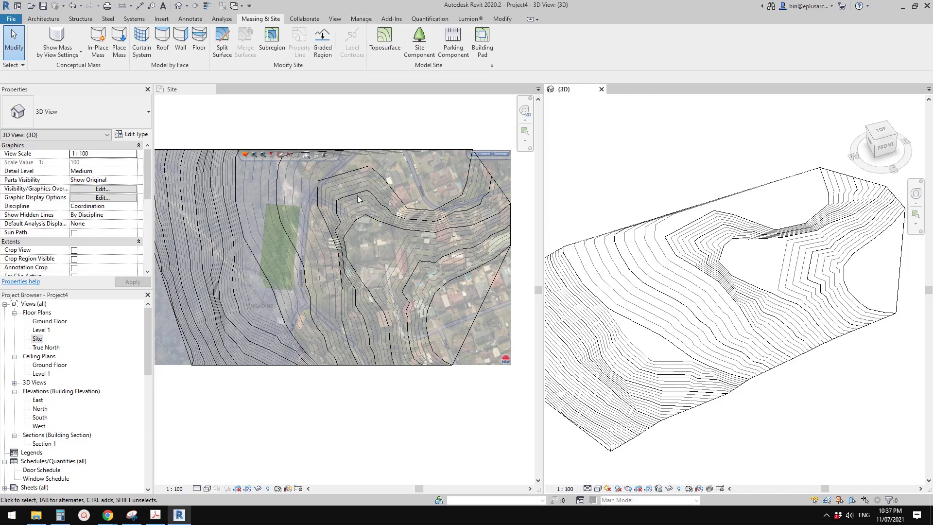
Select the 20210711.JPG raster image in the Site plan and review its extent beneath the toposurface
{"action": "scroll", "coordinate": [298, 204], "scroll_direction": "down", "scroll_amount": 1}
{"action": "middle_click_drag", "start_coordinate": [215, 260], "coordinate": [319, 250]}
{"action": "scroll", "coordinate": [319, 250], "scroll_direction": "down", "scroll_amount": 1}
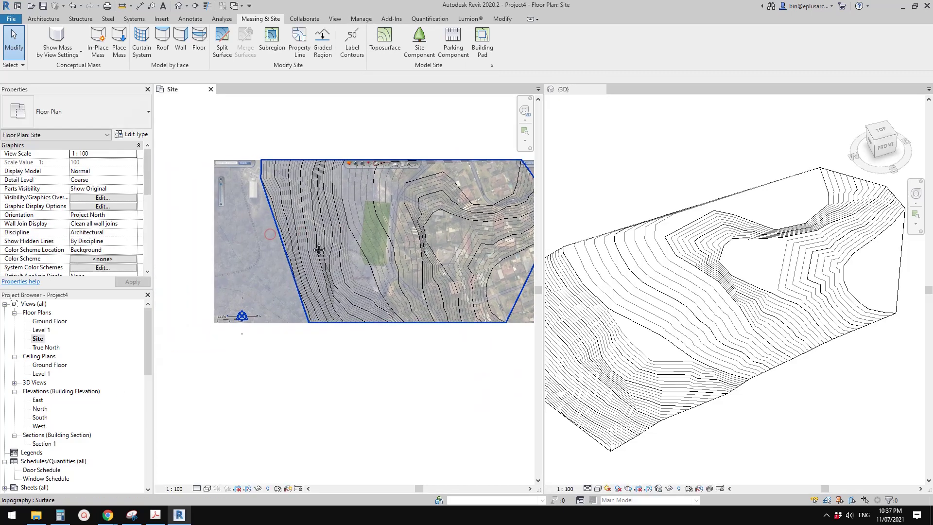
{"action": "scroll", "coordinate": [284, 247], "scroll_direction": "up", "scroll_amount": 3}
{"action": "left_click", "coordinate": [235, 262]}
{"action": "middle_click_drag", "start_coordinate": [230, 265], "coordinate": [249, 268]}
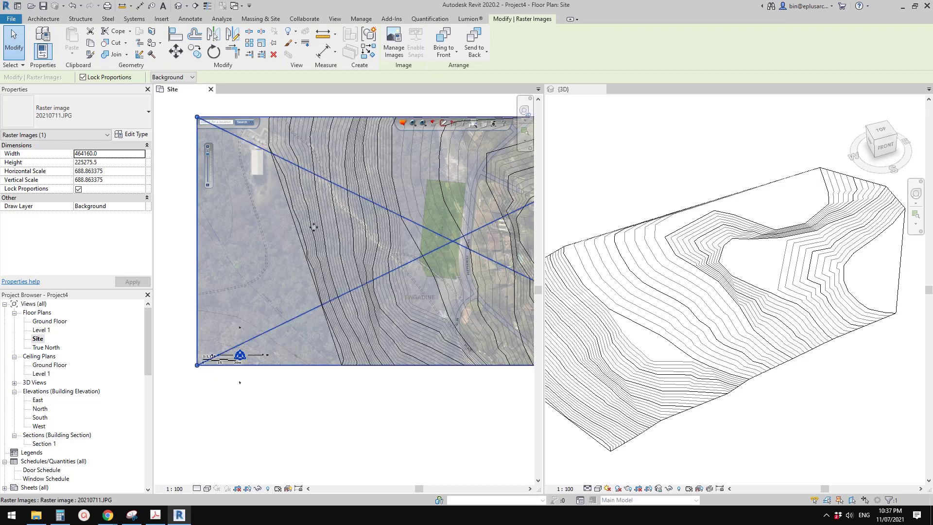
{"action": "scroll", "coordinate": [261, 276], "scroll_direction": "down", "scroll_amount": 1}
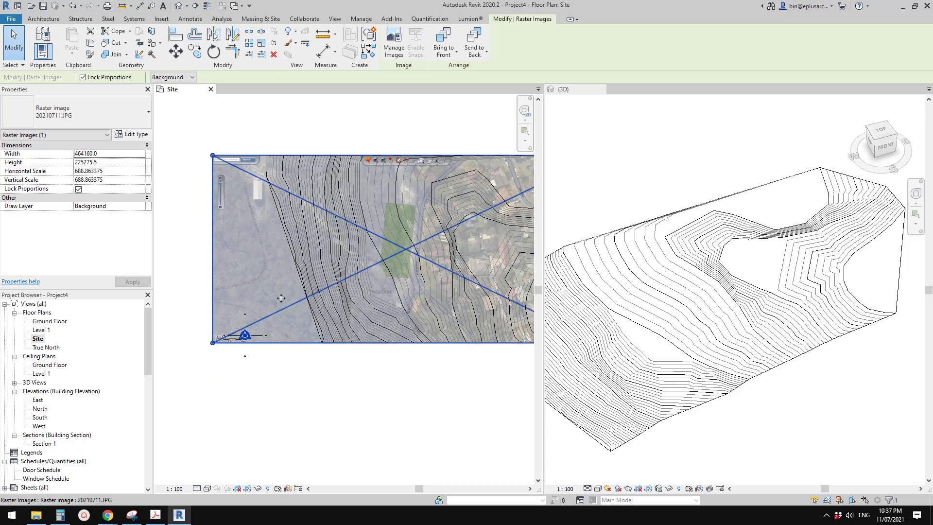
{"action": "middle_click_drag", "start_coordinate": [281, 298], "coordinate": [303, 308]}
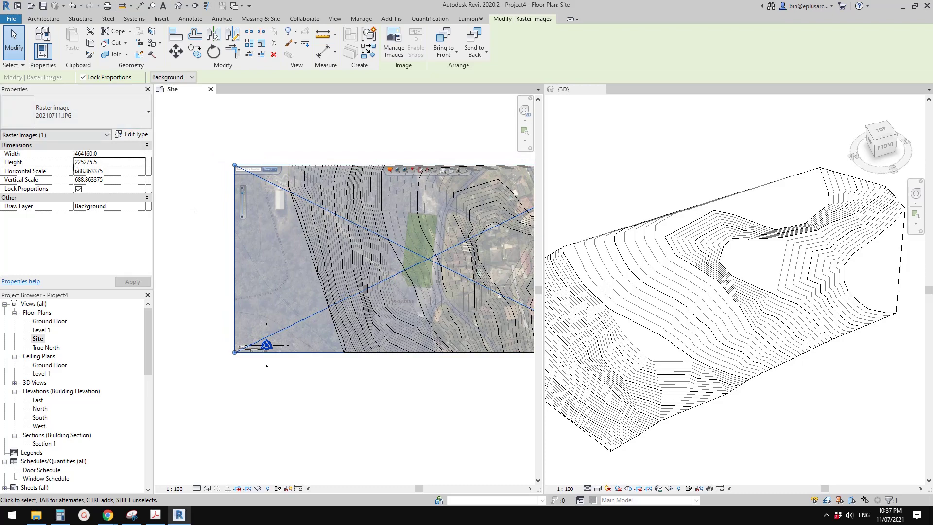
Capture the selected raster image's width and height values as a new snip in Snipping Tool, then return to the Revit 3D view
{"action": "left_click", "coordinate": [132, 514]}
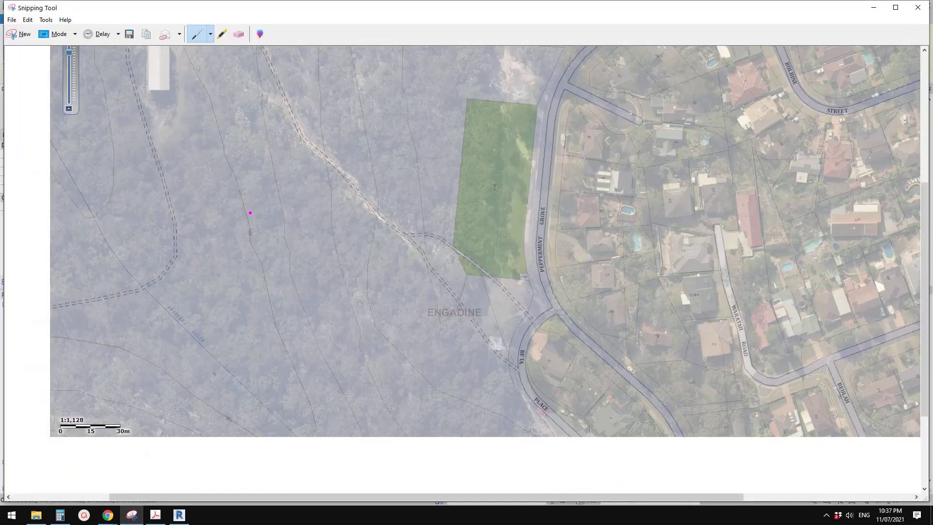
{"action": "left_click", "coordinate": [20, 30]}
{"action": "left_click_drag", "start_coordinate": [57, 139], "coordinate": [128, 178]}
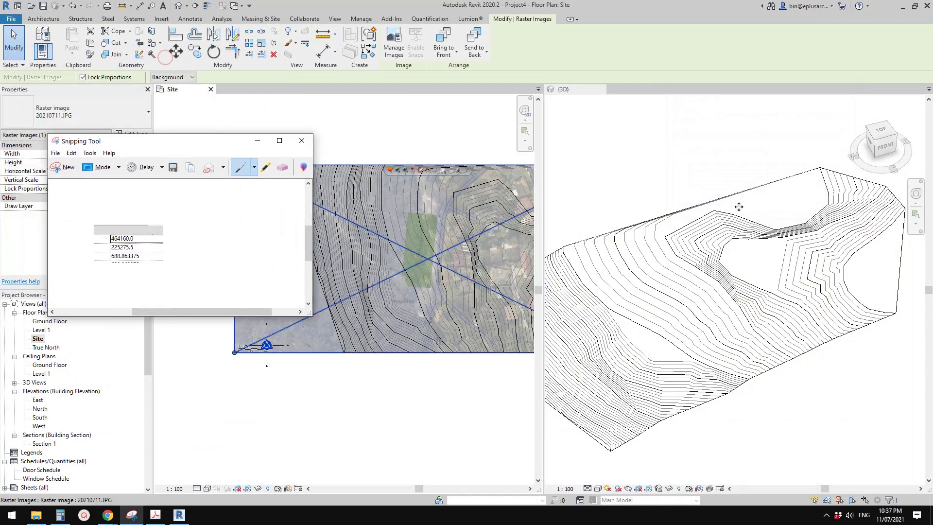
{"action": "left_click", "coordinate": [660, 181]}
{"action": "middle_click_drag", "start_coordinate": [640, 207], "coordinate": [624, 221]}
Create a new project material and name it Site Map
{"action": "left_click", "coordinate": [367, 19]}
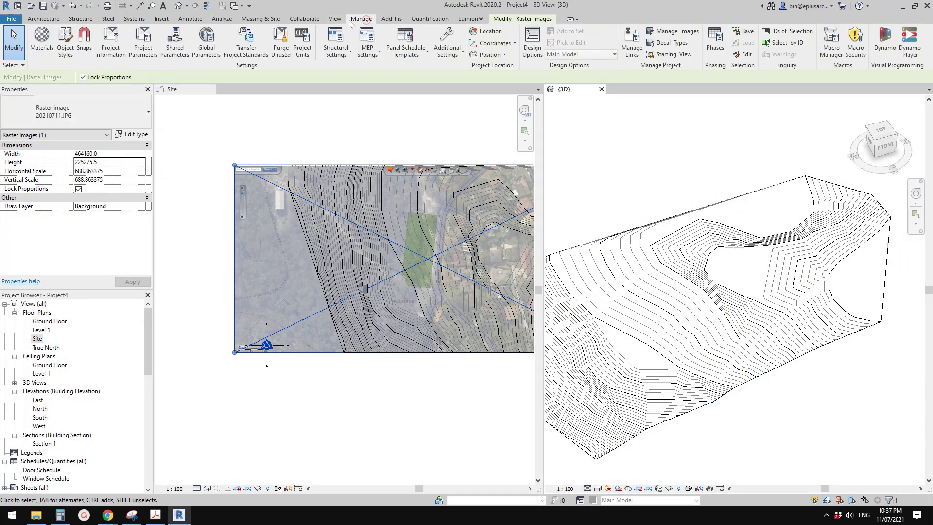
{"action": "left_click", "coordinate": [43, 38]}
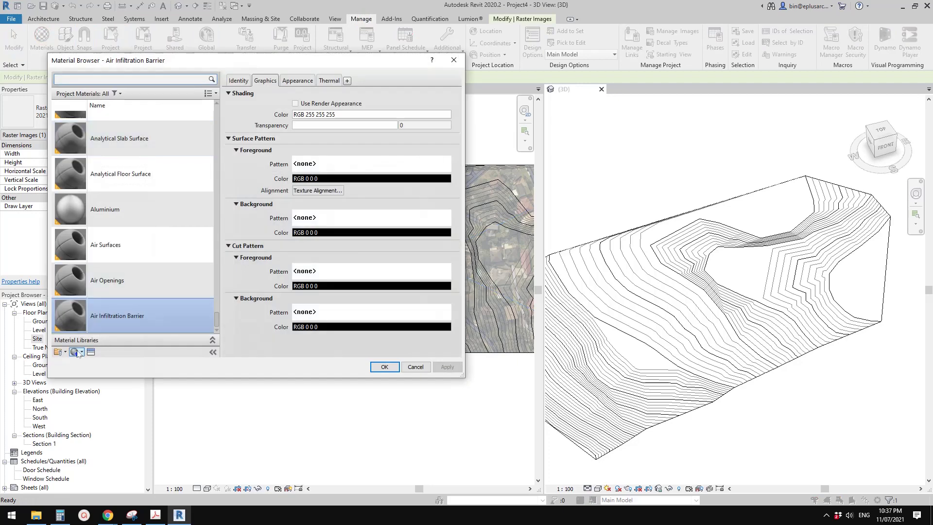
{"action": "left_click", "coordinate": [78, 352]}
{"action": "left_click", "coordinate": [90, 362]}
{"action": "right_click", "coordinate": [149, 214]}
{"action": "left_click", "coordinate": [165, 232]}
{"action": "type", "text": "Sit"}
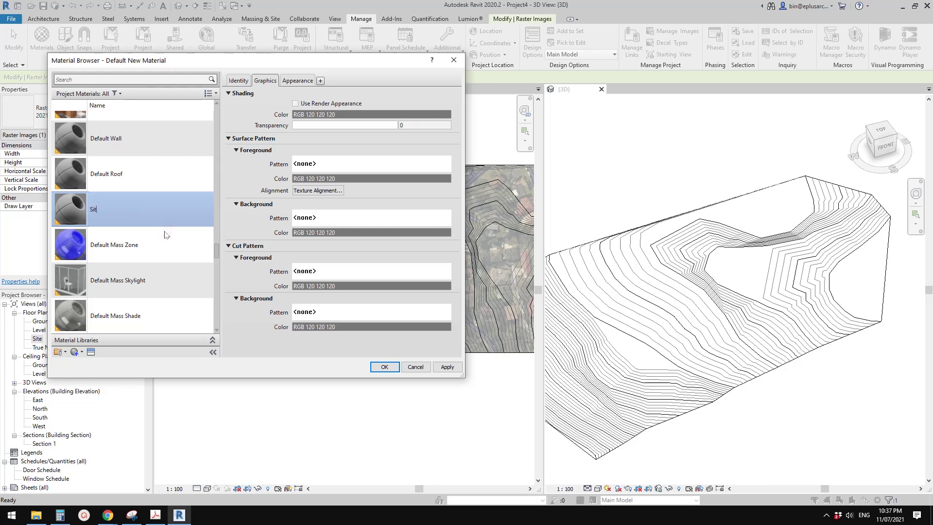
{"action": "type", "text": "e Map"}
{"action": "key", "text": "Return"}
Assign 20210711.JPG from the Desktop as the image in the Site Map material's appearance
{"action": "left_click", "coordinate": [298, 81]}
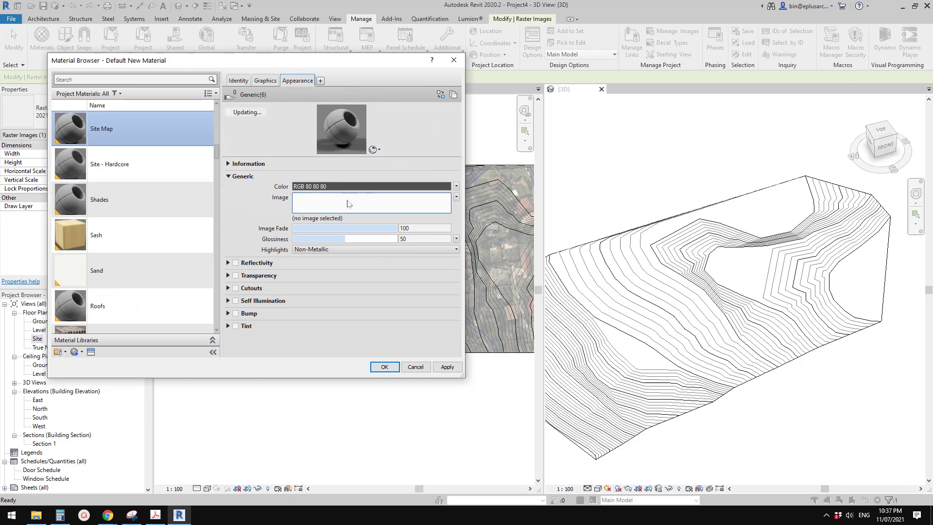
{"action": "left_click", "coordinate": [378, 206]}
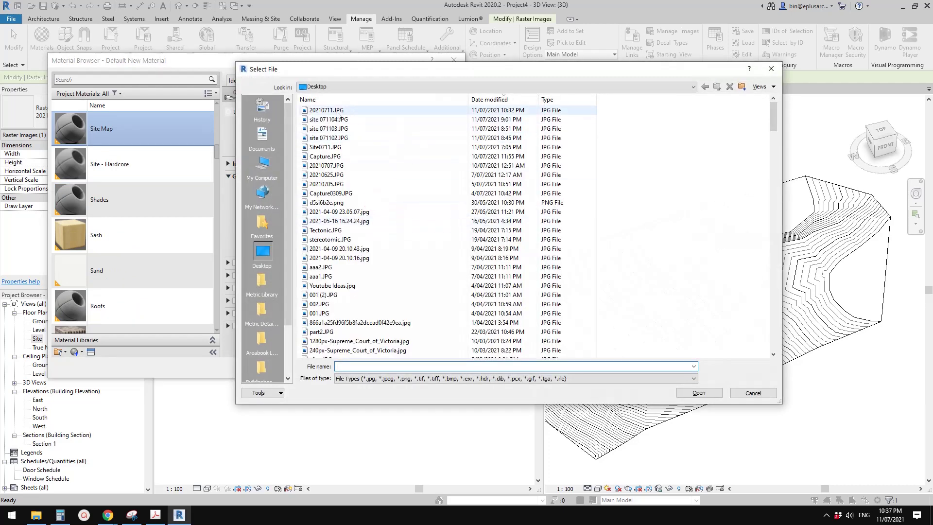
{"action": "left_click", "coordinate": [326, 111]}
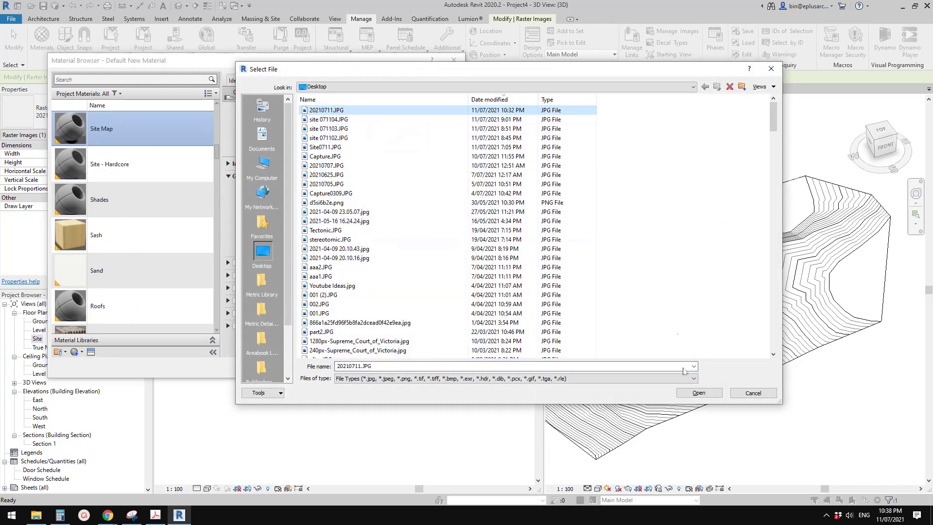
{"action": "left_click", "coordinate": [680, 394]}
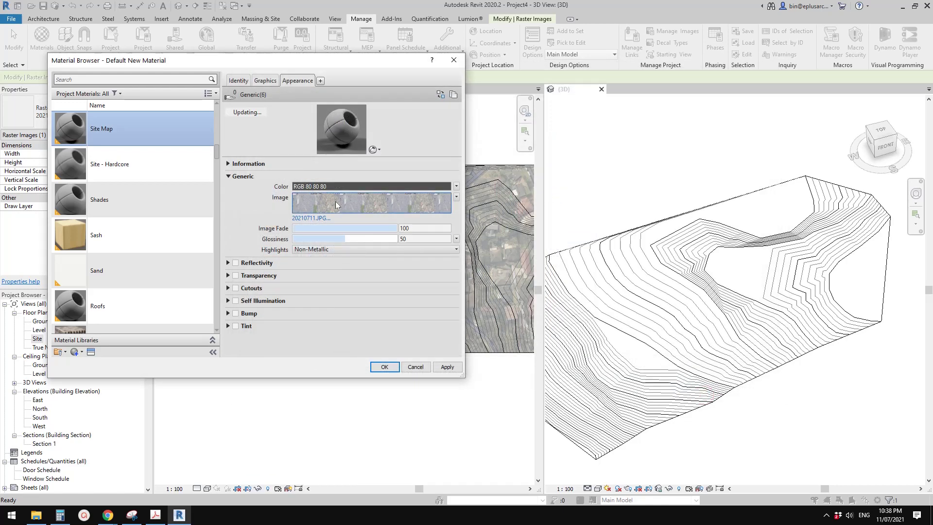
Unlink the texture's width and height and set the sample width to 464160 mm, using the captured image dimensions as reference
{"action": "left_click", "coordinate": [366, 207]}
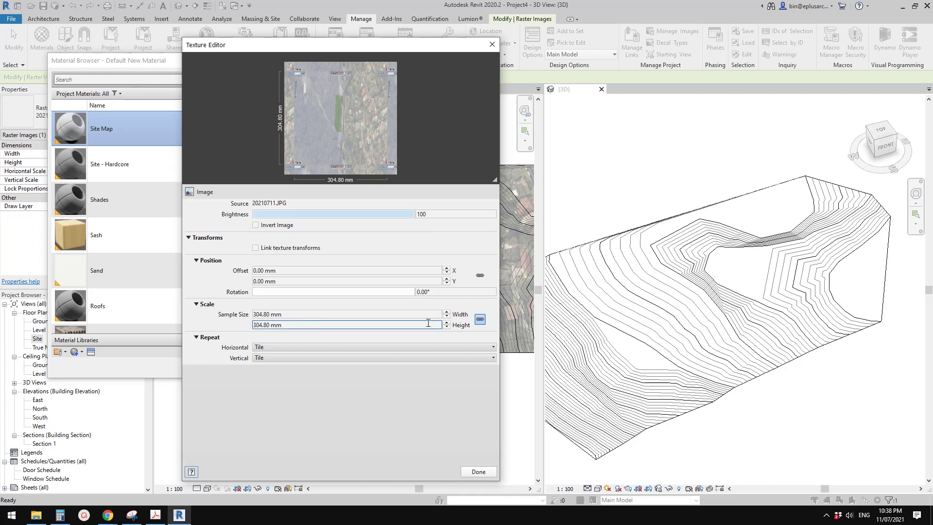
{"action": "left_click", "coordinate": [481, 321]}
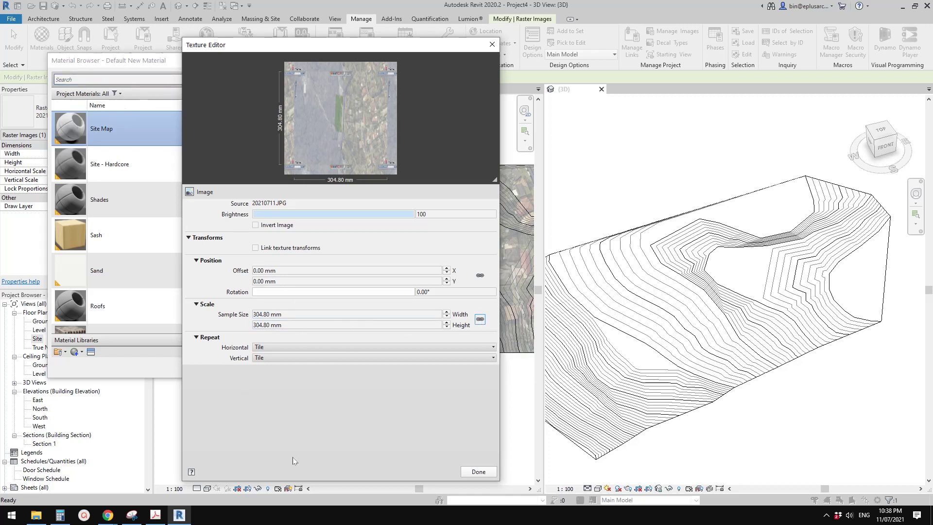
{"action": "left_click", "coordinate": [132, 515]}
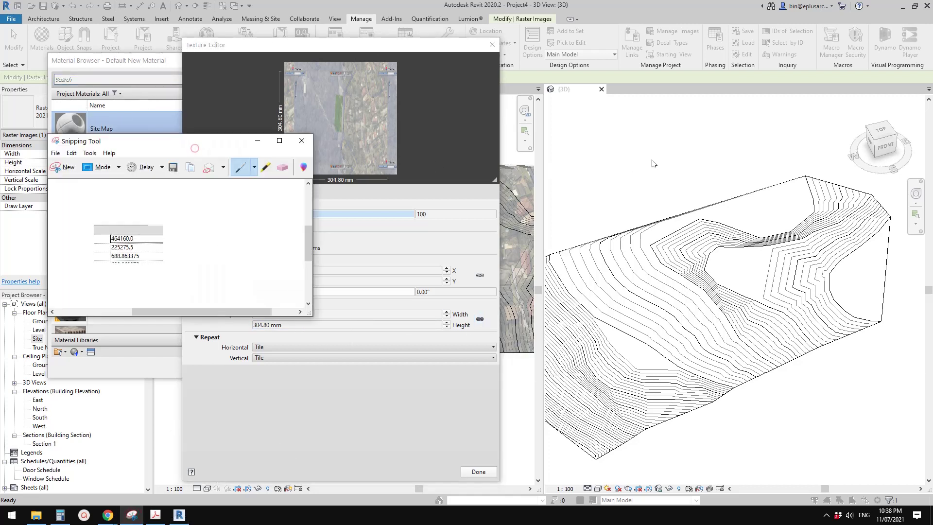
{"action": "left_click_drag", "start_coordinate": [197, 142], "coordinate": [650, 135]}
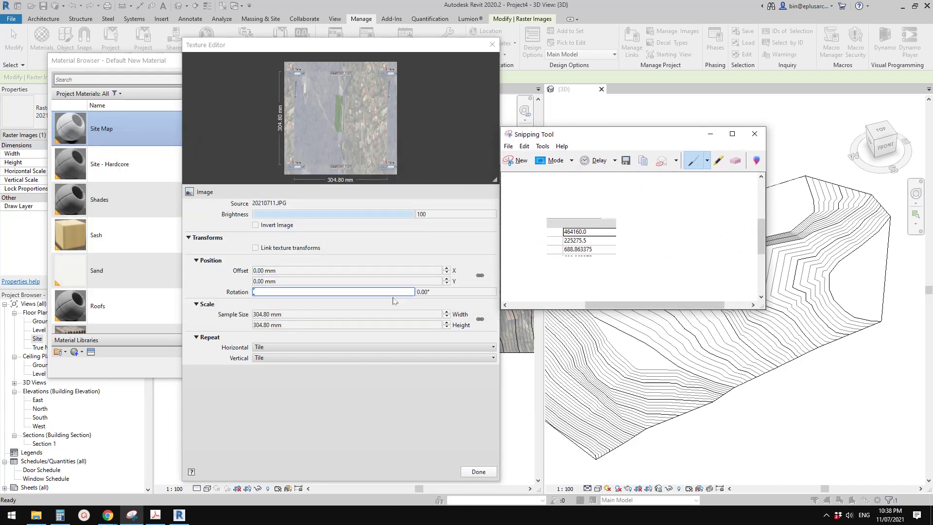
{"action": "left_click", "coordinate": [293, 316]}
{"action": "type", "text": "464160"}
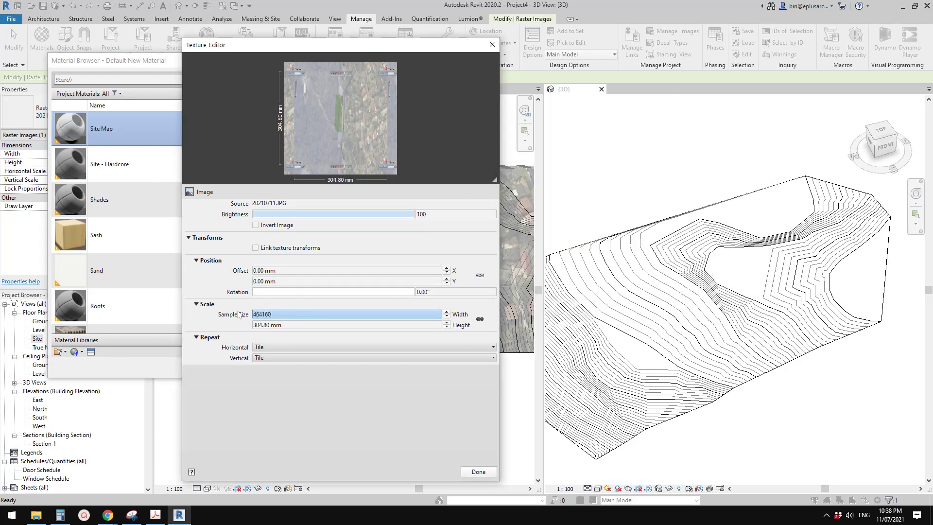
Set the texture's sample height to 225275 mm and save the Site Map material
{"action": "left_click", "coordinate": [132, 514]}
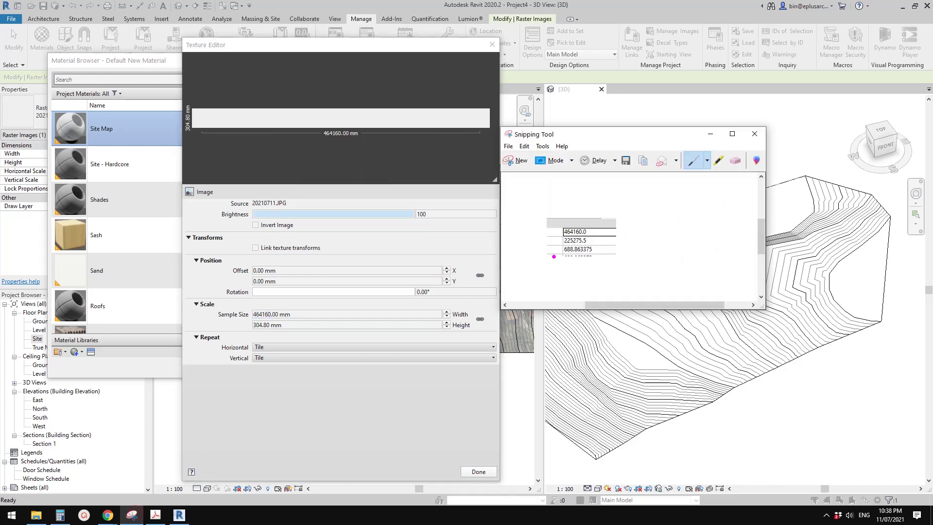
{"action": "left_click", "coordinate": [299, 325]}
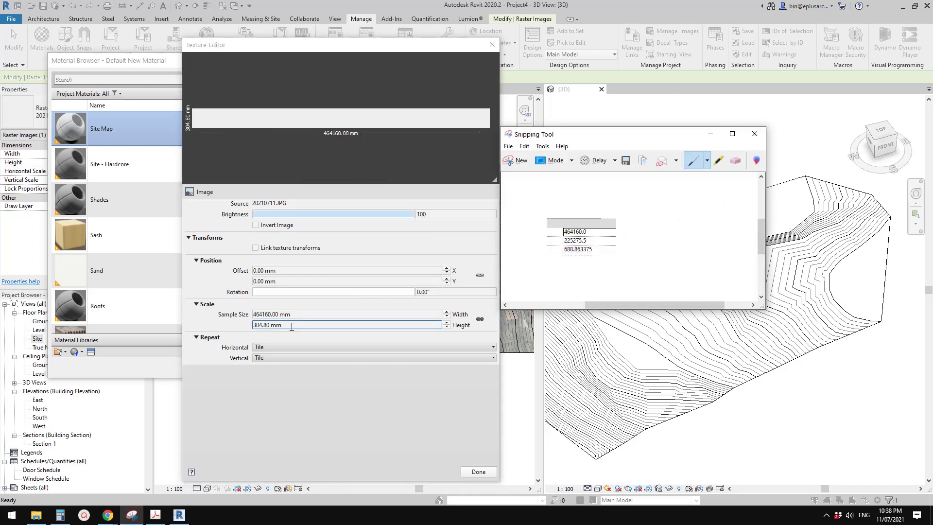
{"action": "left_click", "coordinate": [292, 325]}
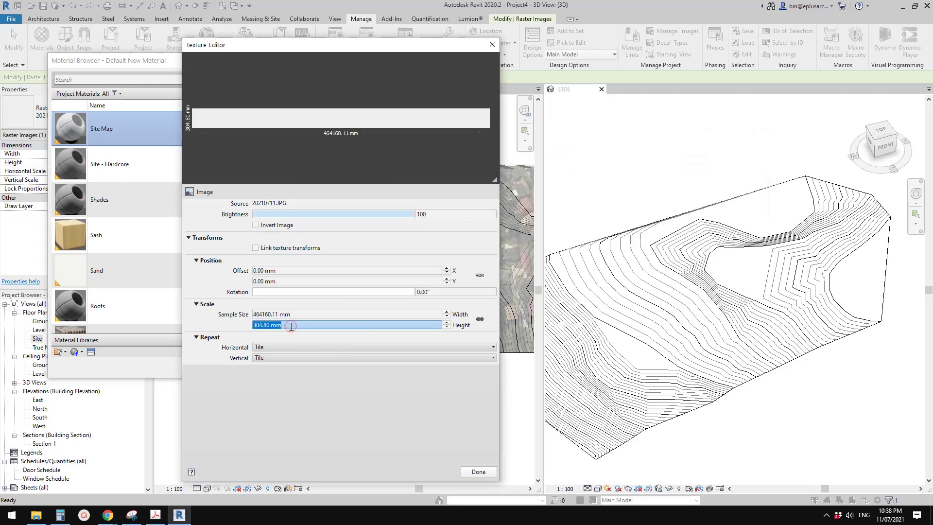
{"action": "type", "text": "225275"}
{"action": "left_click", "coordinate": [478, 472]}
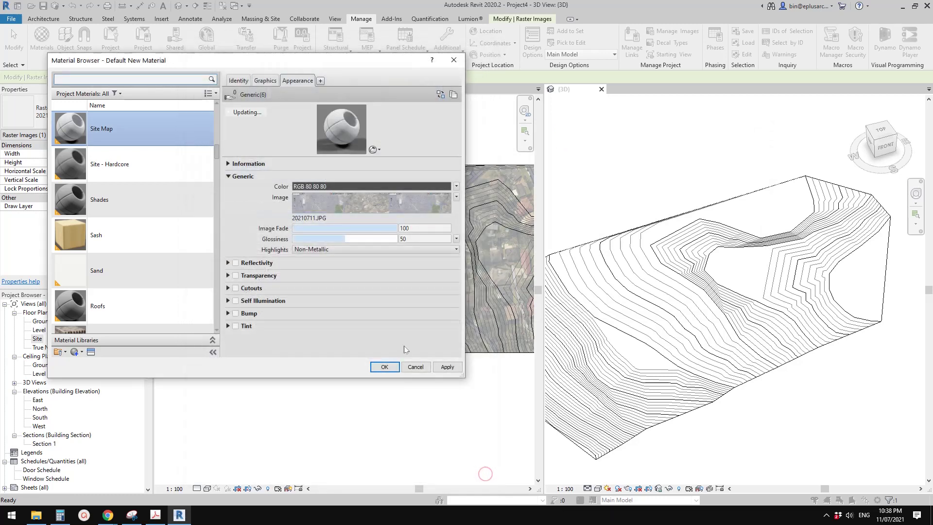
{"action": "left_click", "coordinate": [448, 367]}
{"action": "left_click", "coordinate": [385, 367]}
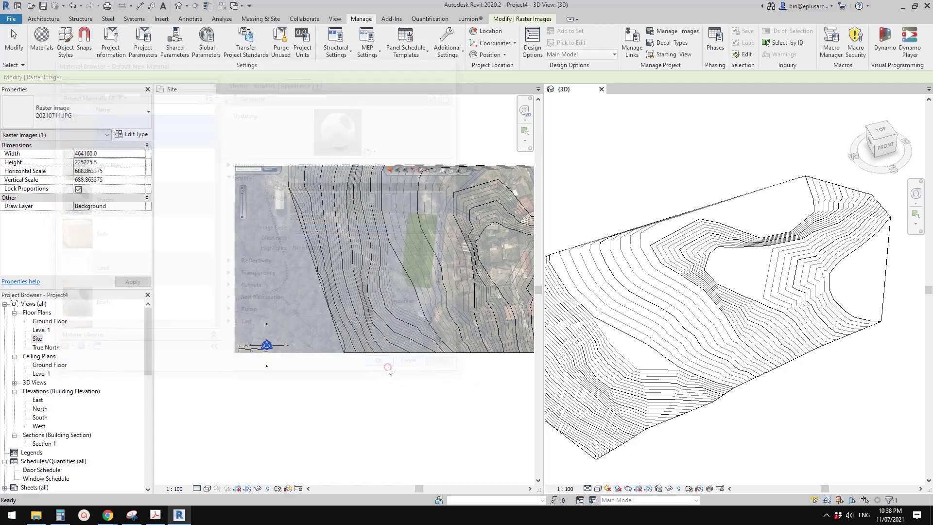
Assign the Site Map material to the toposurface and show the 3D view in the Realistic visual style
{"action": "left_click", "coordinate": [725, 274]}
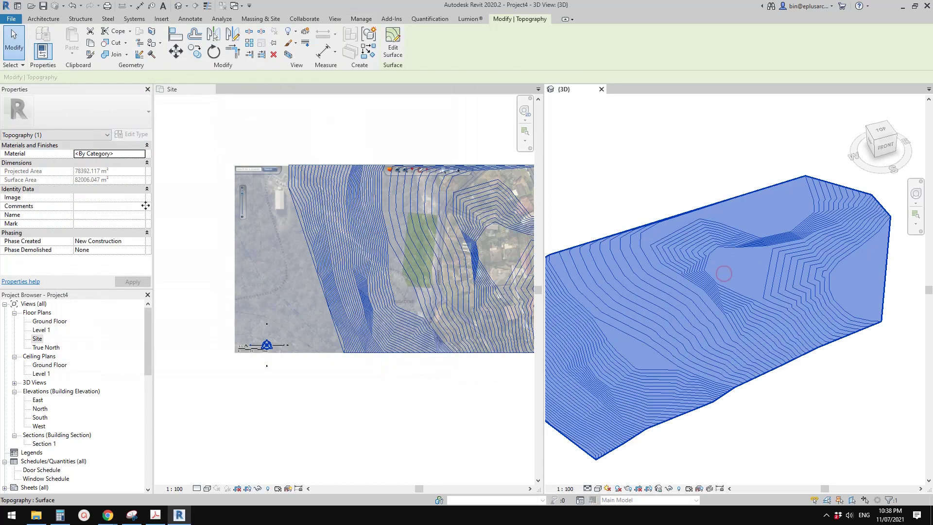
{"action": "left_click", "coordinate": [126, 153]}
{"action": "left_click", "coordinate": [141, 153]}
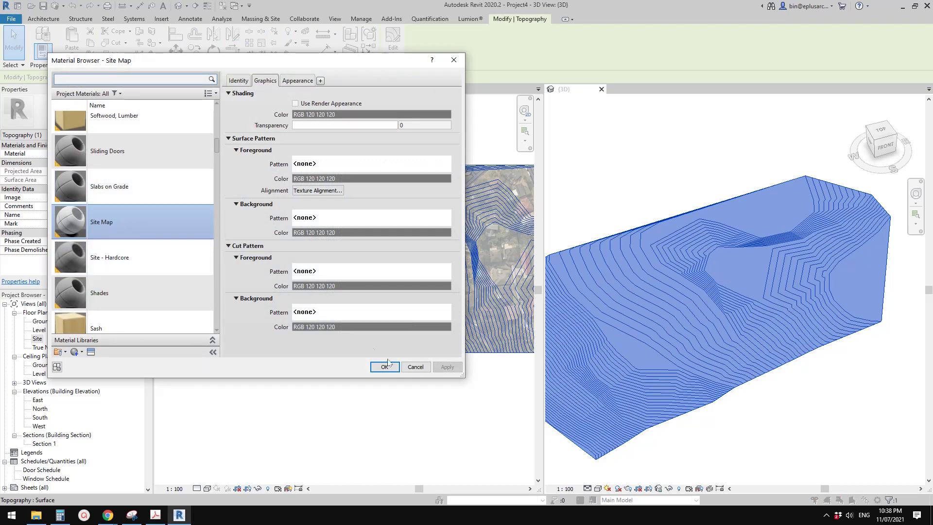
{"action": "left_click", "coordinate": [384, 367]}
{"action": "left_click", "coordinate": [817, 439]}
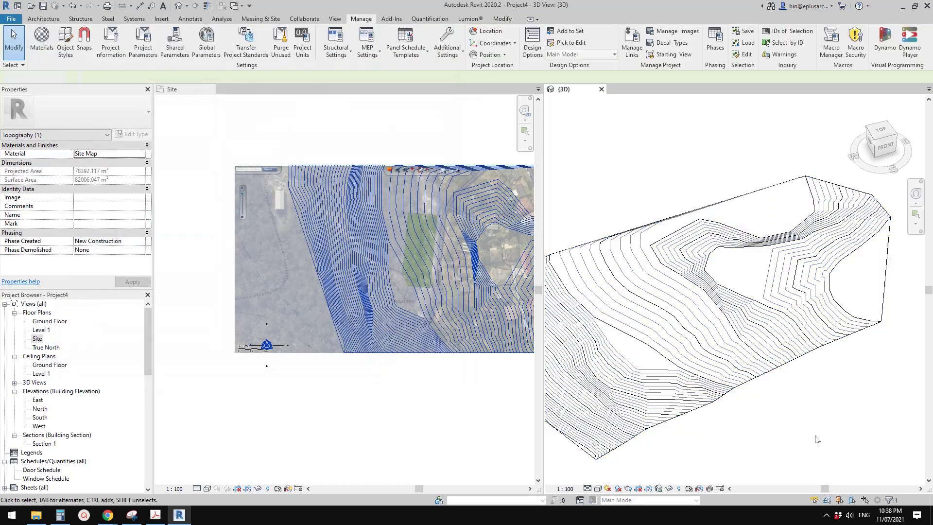
{"action": "left_click", "coordinate": [597, 488]}
{"action": "left_click", "coordinate": [614, 469]}
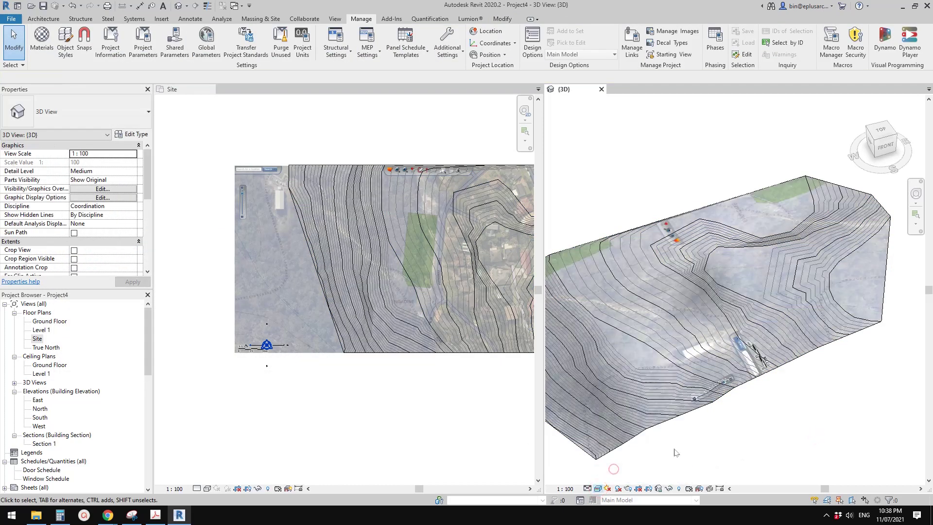
Examine the textured toposurface from several angles and from the top, comparing the map's orientation with the image in the Site plan
{"action": "scroll", "coordinate": [737, 445], "scroll_direction": "down", "scroll_amount": 3}
{"action": "middle_click_drag", "start_coordinate": [728, 448], "coordinate": [736, 370]}
{"action": "scroll", "coordinate": [688, 315], "scroll_direction": "up", "scroll_amount": 3}
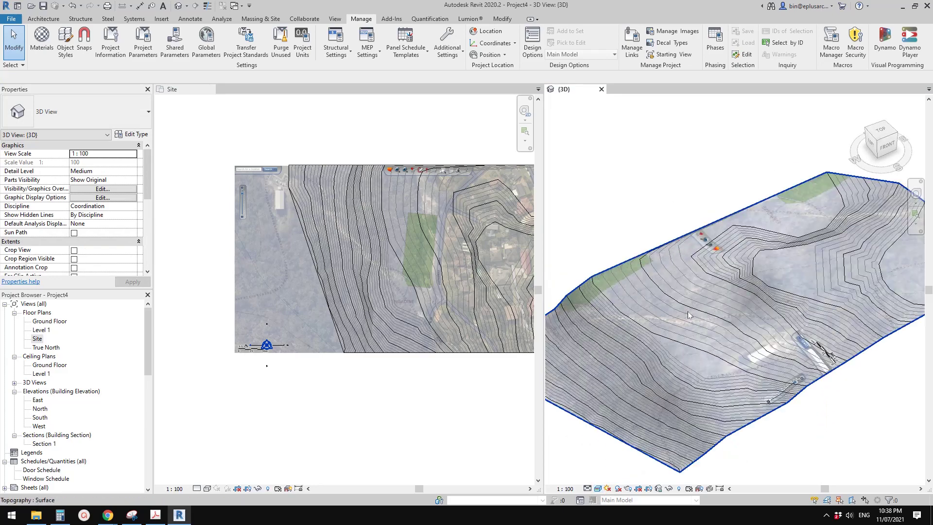
{"action": "scroll", "coordinate": [826, 327], "scroll_direction": "down", "scroll_amount": 2}
{"action": "scroll", "coordinate": [797, 330], "scroll_direction": "up", "scroll_amount": 2}
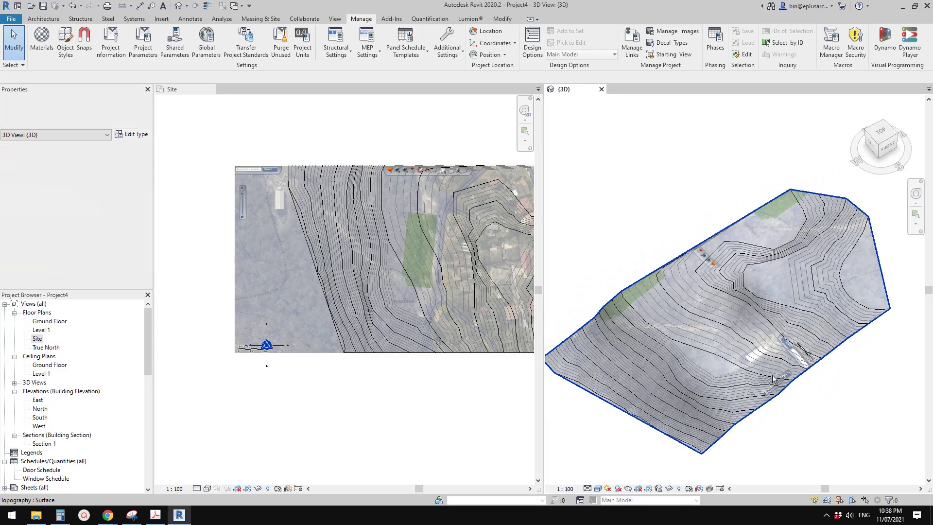
{"action": "middle_click_drag", "start_coordinate": [797, 331], "coordinate": [727, 354], "text": "shift"}
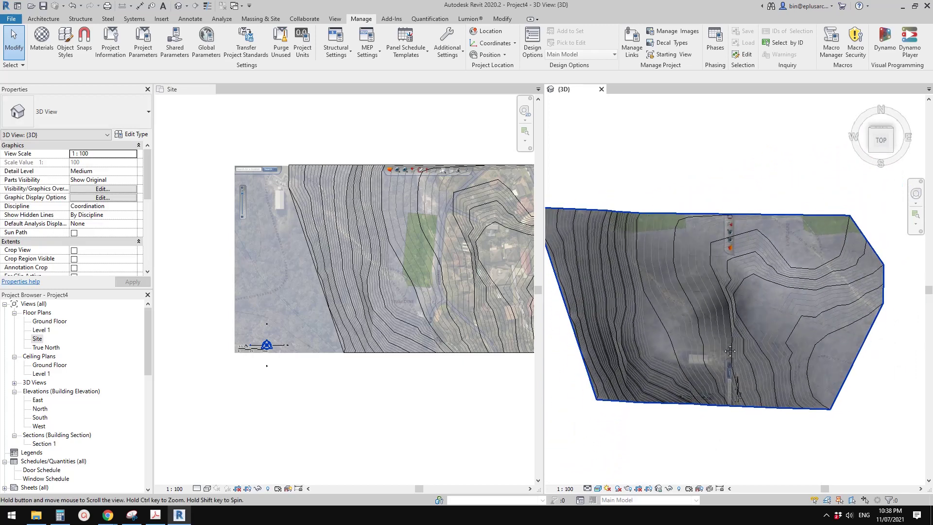
{"action": "left_click", "coordinate": [881, 142]}
{"action": "middle_click_drag", "start_coordinate": [427, 399], "coordinate": [379, 400]}
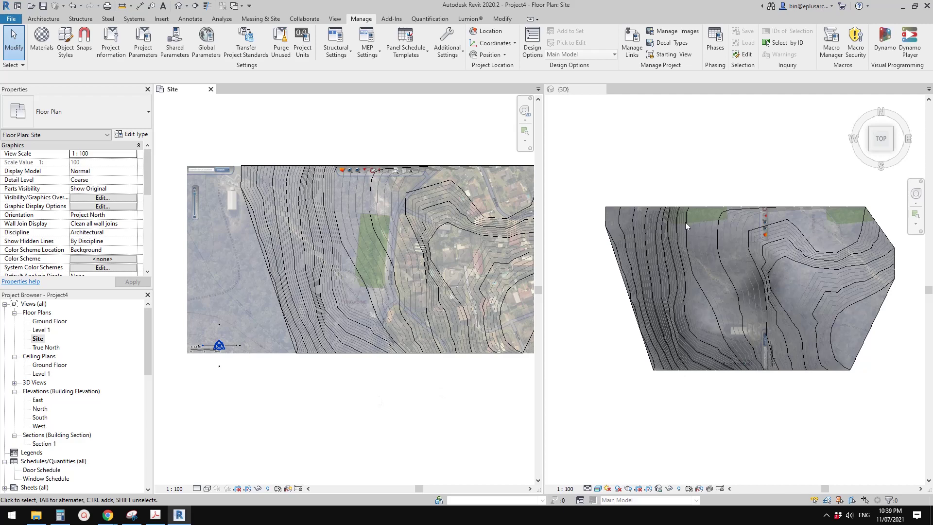
{"action": "scroll", "coordinate": [752, 320], "scroll_direction": "up", "scroll_amount": 1}
{"action": "middle_click_drag", "start_coordinate": [778, 317], "coordinate": [777, 324]}
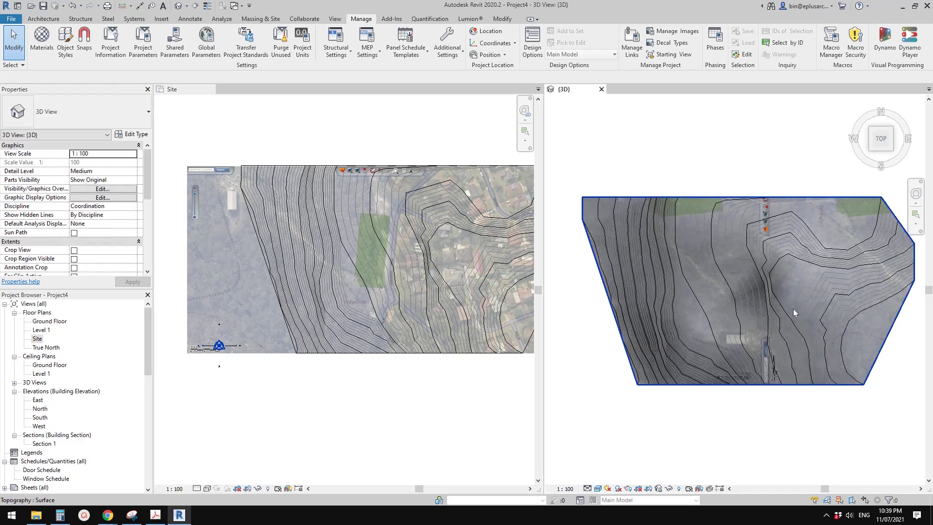
{"action": "scroll", "coordinate": [758, 304], "scroll_direction": "up", "scroll_amount": 2}
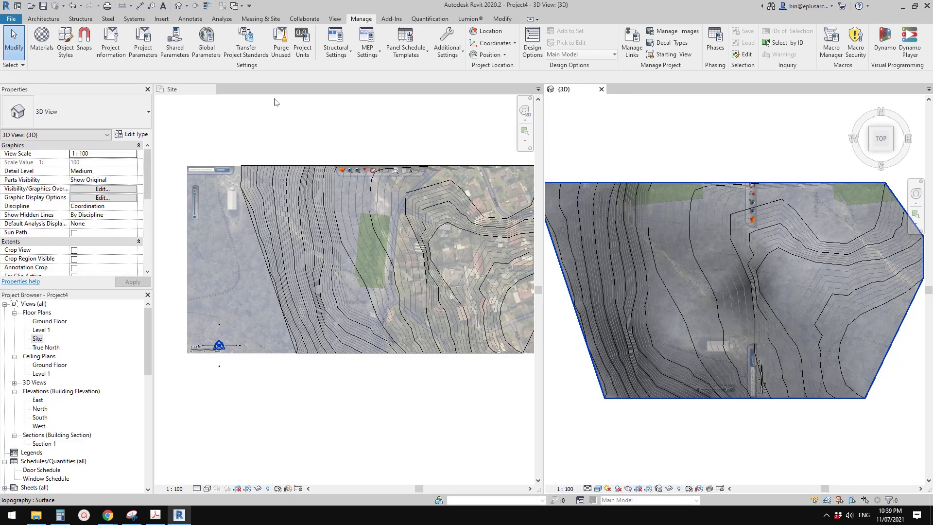
Rotate the Site Map material's texture image by 90° and save the material
{"action": "left_click", "coordinate": [41, 39]}
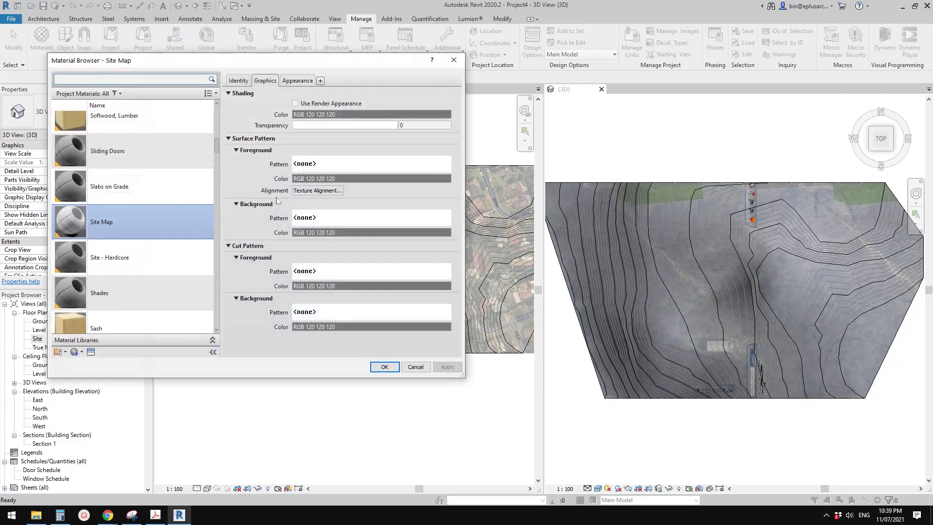
{"action": "left_click", "coordinate": [304, 82]}
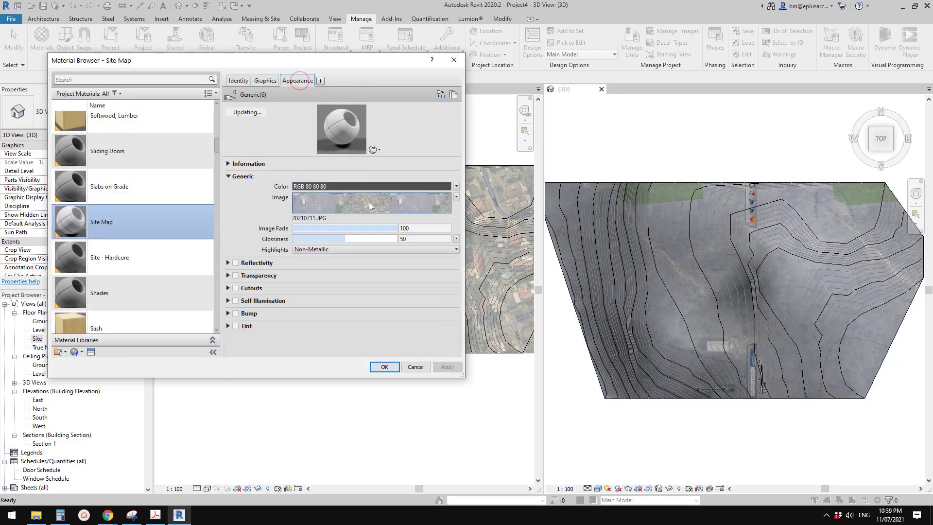
{"action": "left_click", "coordinate": [369, 204]}
{"action": "left_click", "coordinate": [439, 293]}
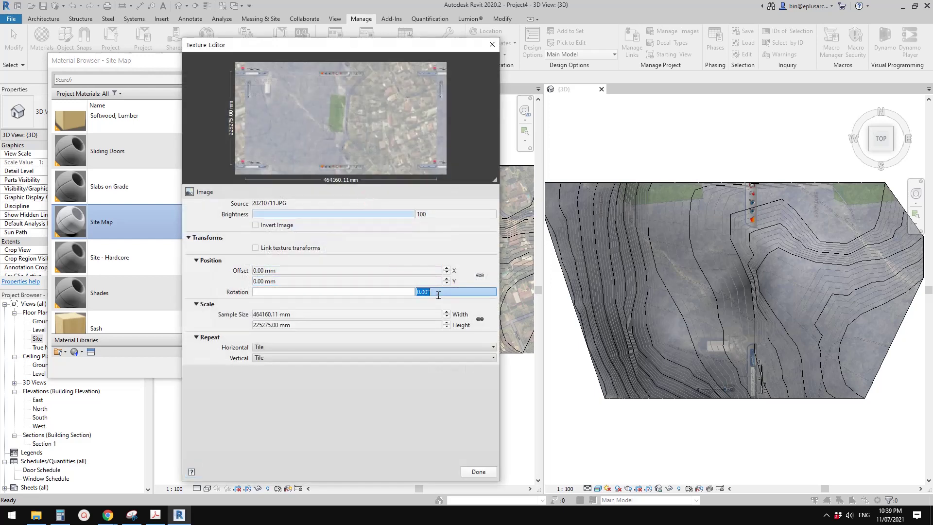
{"action": "type", "text": "9"}
{"action": "left_click", "coordinate": [478, 471]}
{"action": "left_click", "coordinate": [447, 367]}
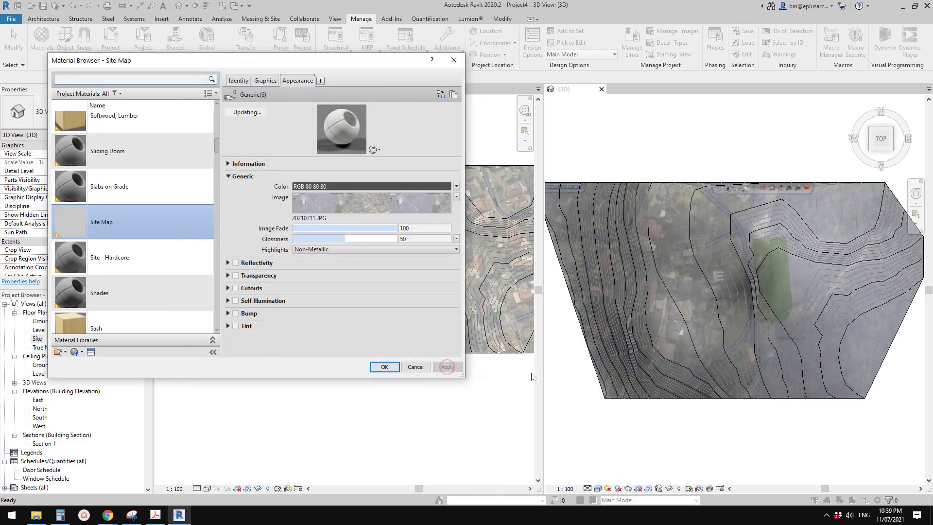
{"action": "left_click", "coordinate": [385, 367]}
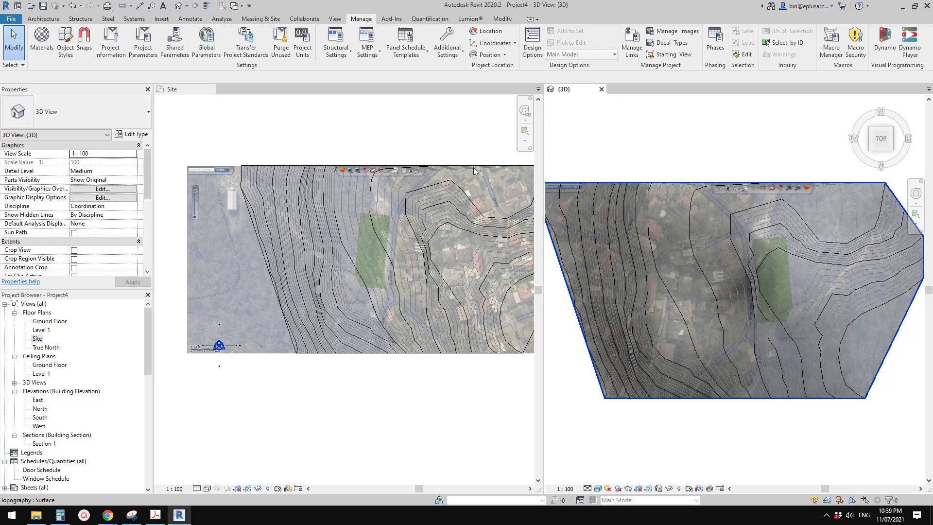
Compare the draped map on the toposurface in the 3D top view with the aerial image in the Site plan
{"action": "left_click", "coordinate": [412, 156]}
{"action": "middle_click_drag", "start_coordinate": [378, 213], "coordinate": [296, 209]}
{"action": "scroll", "coordinate": [298, 211], "scroll_direction": "down", "scroll_amount": 1}
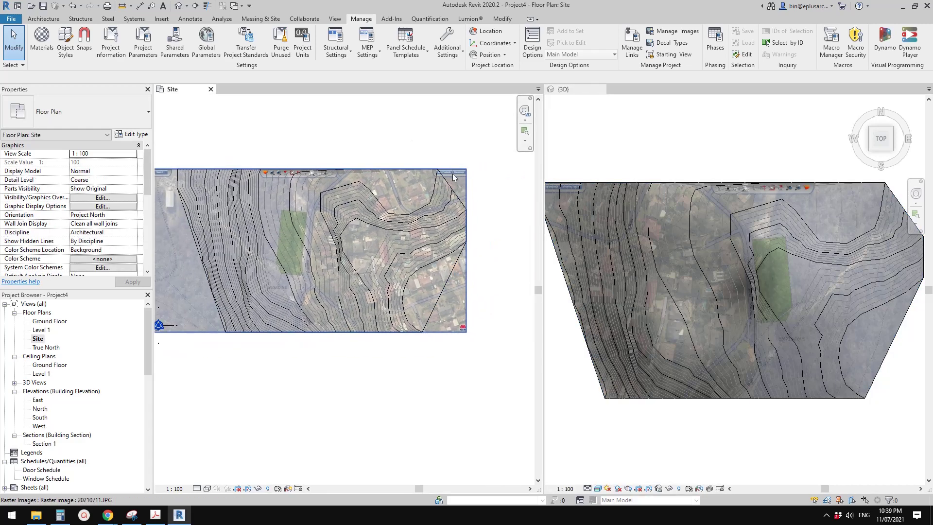
{"action": "left_click", "coordinate": [755, 278]}
{"action": "scroll", "coordinate": [741, 262], "scroll_direction": "up", "scroll_amount": 1}
{"action": "middle_click_drag", "start_coordinate": [747, 264], "coordinate": [734, 268]}
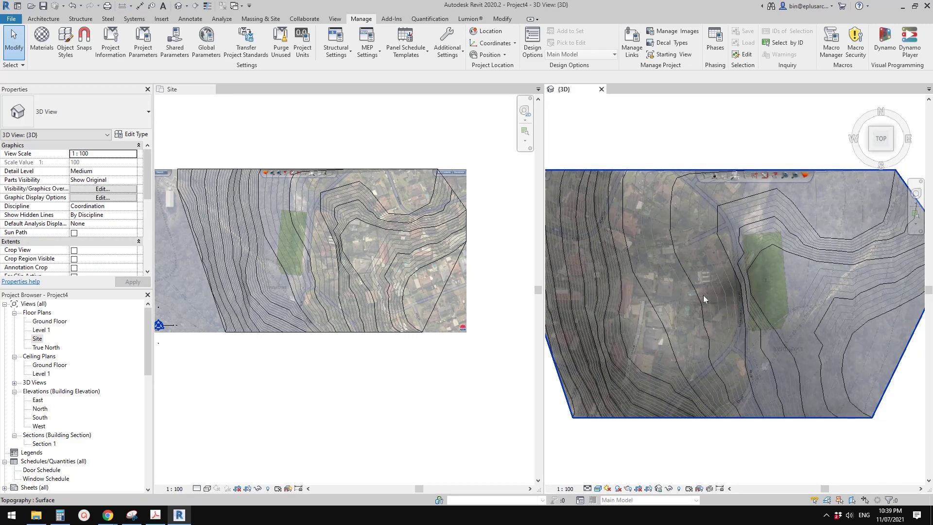
Check the texture image's transform options in the Site Map material assigned to the toposurface
{"action": "left_click", "coordinate": [694, 290]}
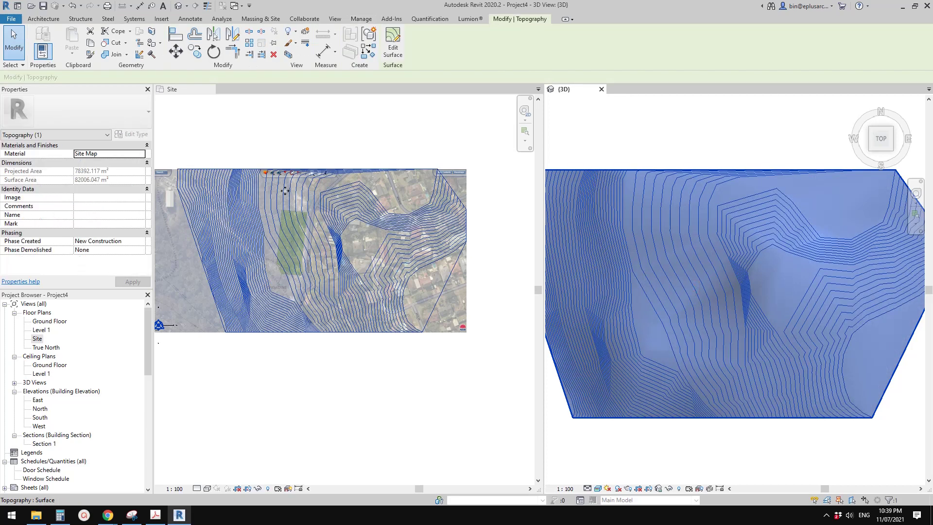
{"action": "key", "text": "Escape"}
{"action": "left_click", "coordinate": [665, 282]}
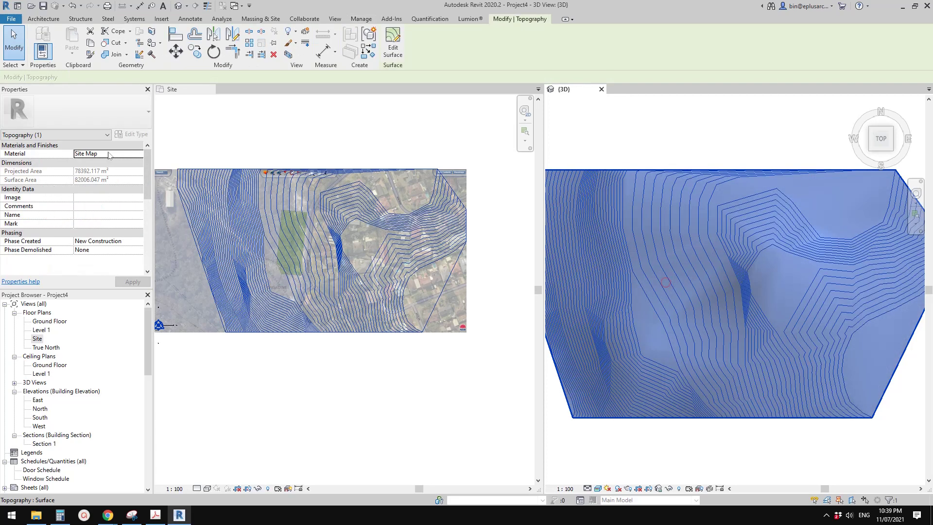
{"action": "left_click", "coordinate": [136, 154]}
{"action": "left_click", "coordinate": [139, 154]}
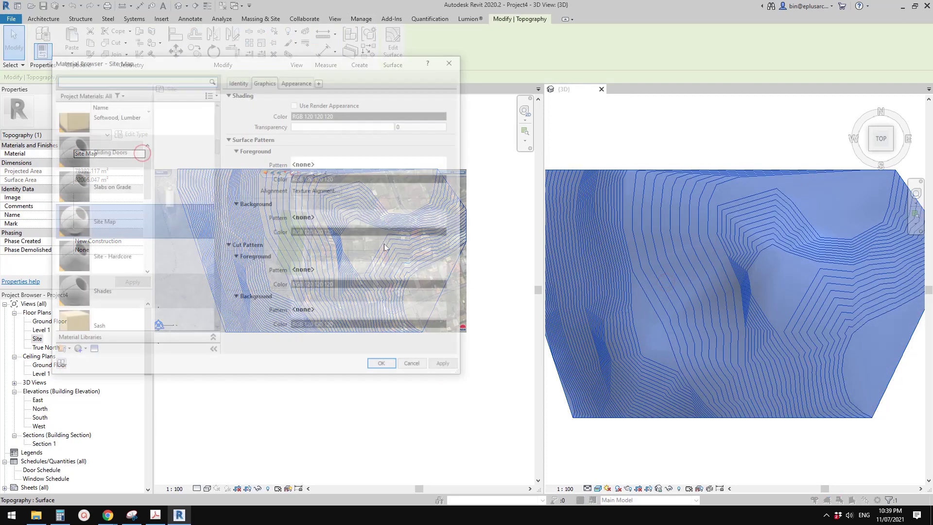
{"action": "left_click", "coordinate": [297, 80]}
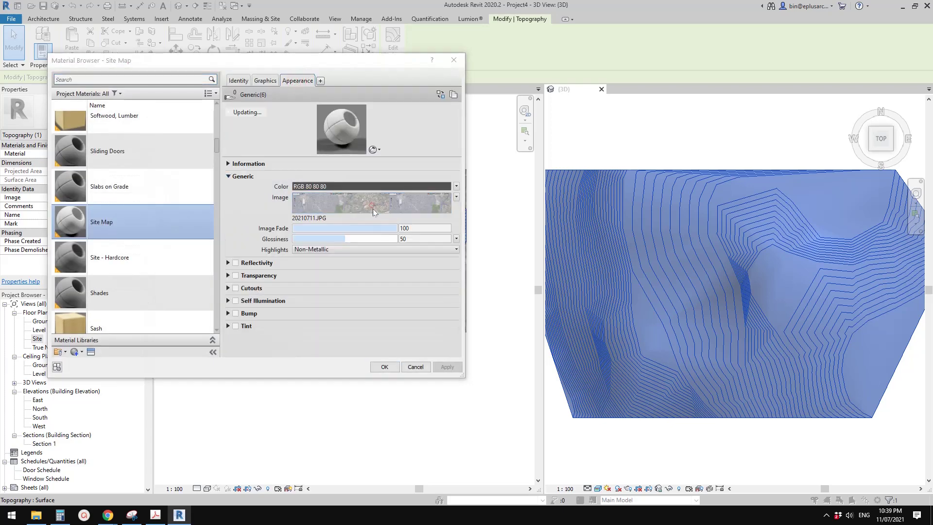
{"action": "left_click", "coordinate": [372, 206]}
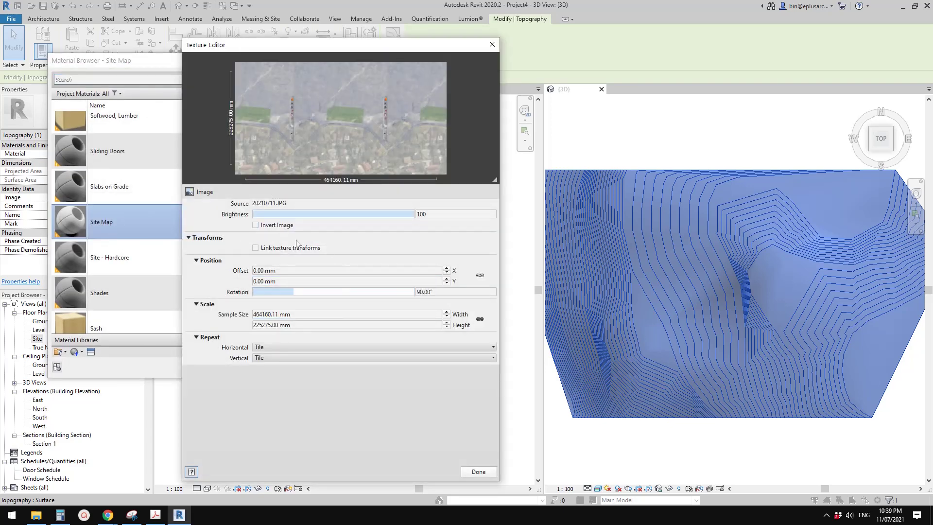
{"action": "left_click", "coordinate": [492, 44]}
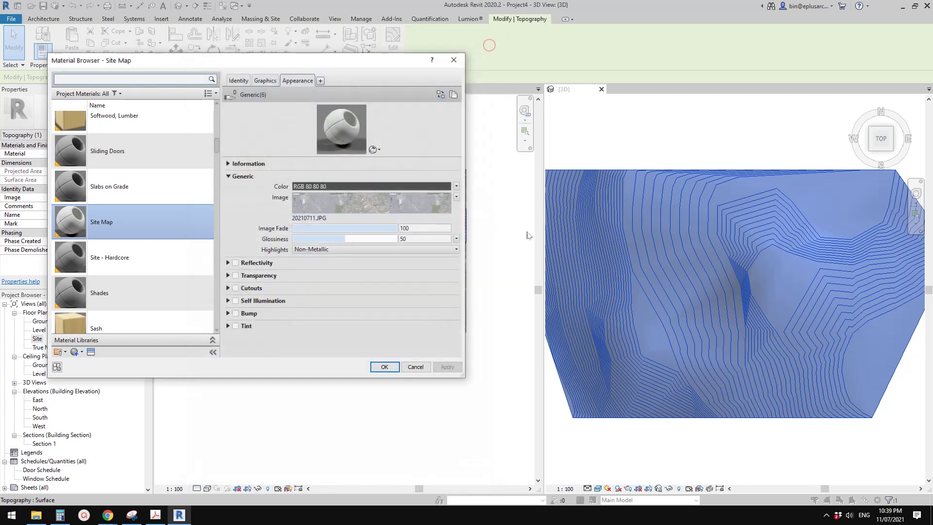
{"action": "left_click", "coordinate": [416, 367]}
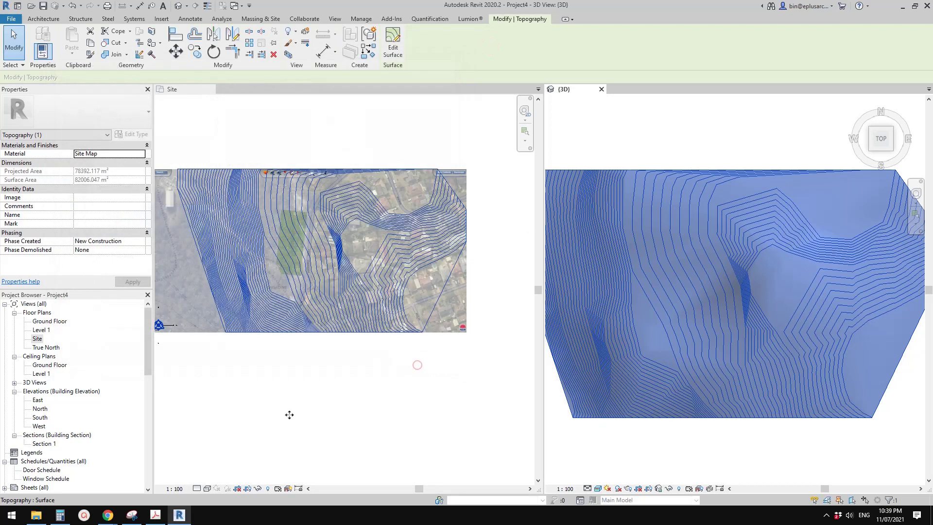
Switch to File Explorer and open the map image 20210711.JPG in Adobe Photoshop 2021
{"action": "left_click", "coordinate": [36, 515]}
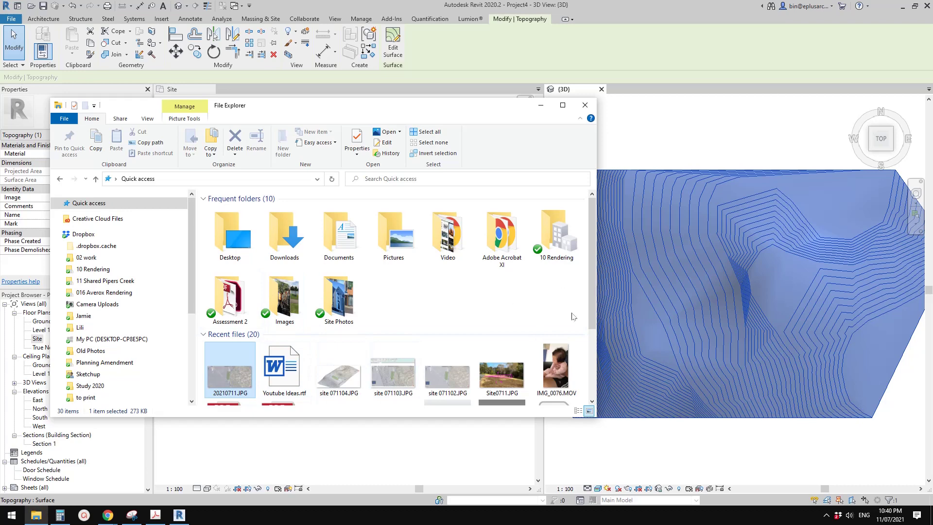
{"action": "right_click", "coordinate": [232, 362]}
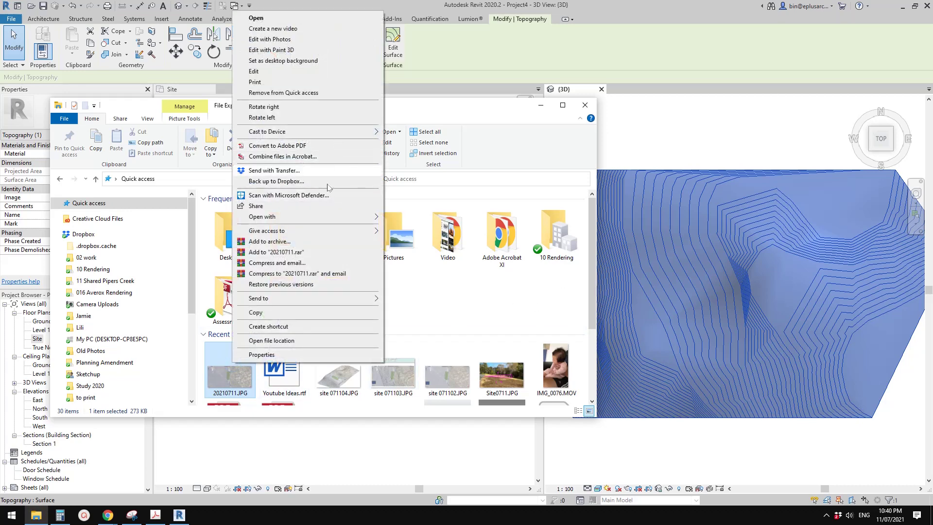
{"action": "left_click", "coordinate": [369, 217]}
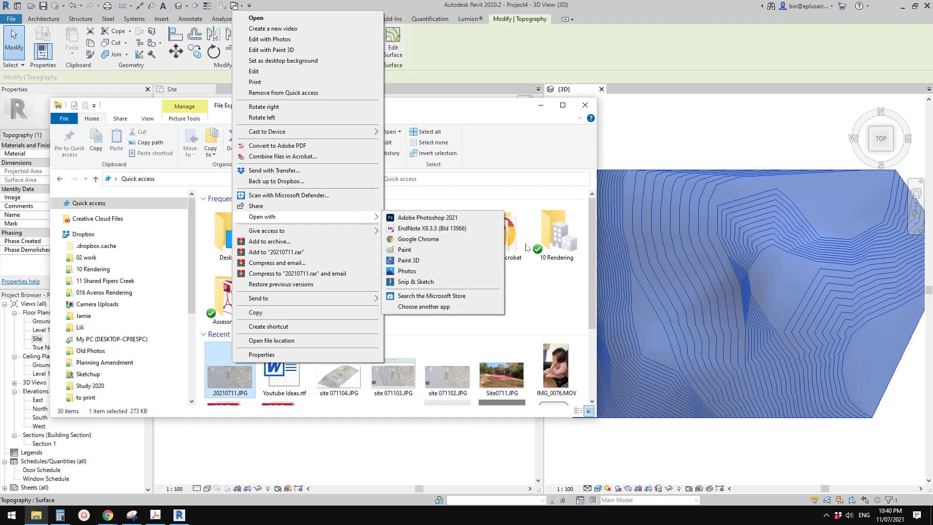
{"action": "left_click", "coordinate": [440, 217]}
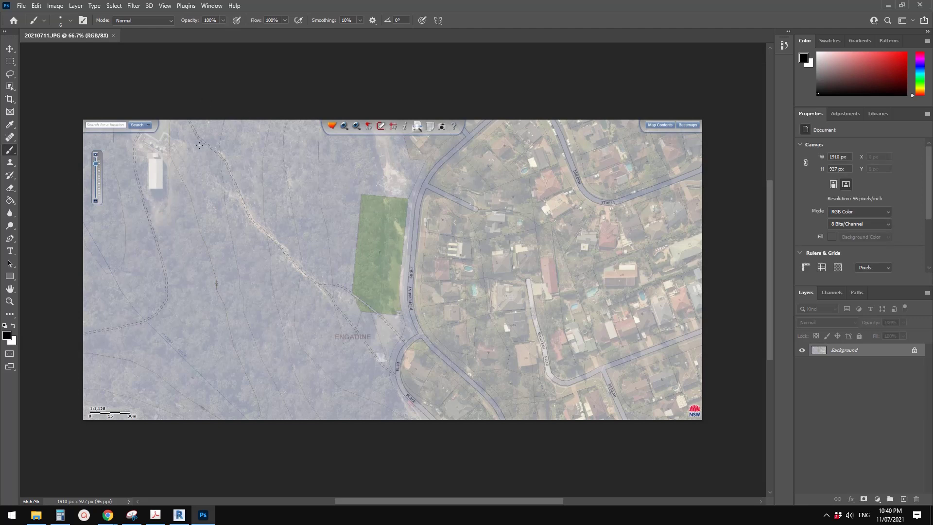
{"action": "left_click", "coordinate": [54, 7]}
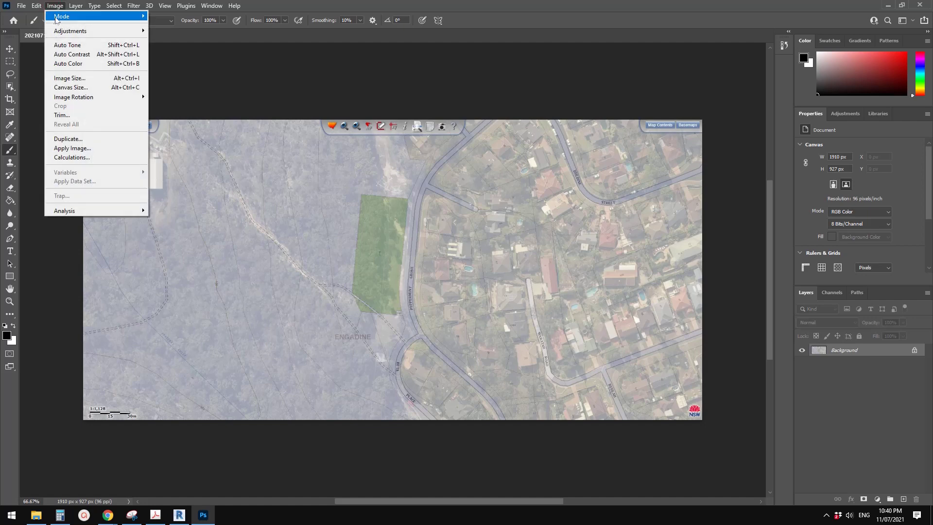
{"action": "mouse_move", "coordinate": [36, 9]}
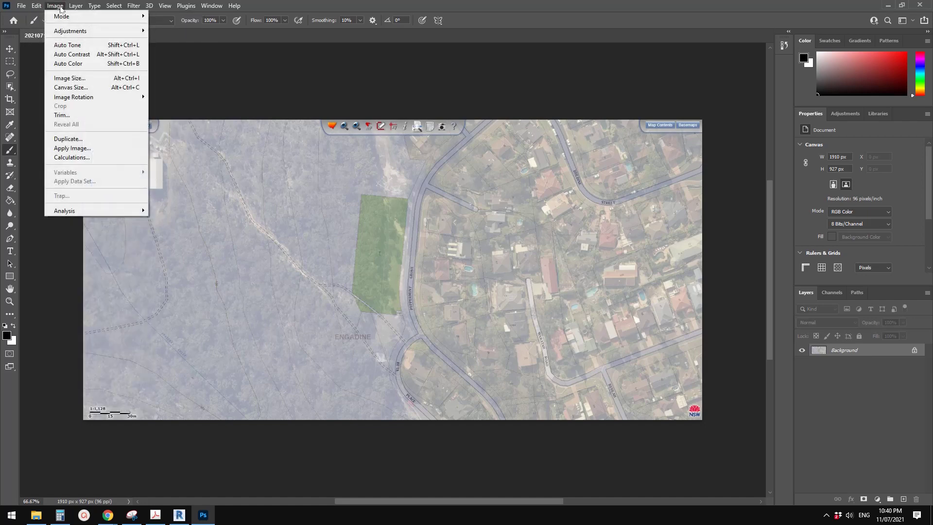
{"action": "mouse_move", "coordinate": [99, 101]}
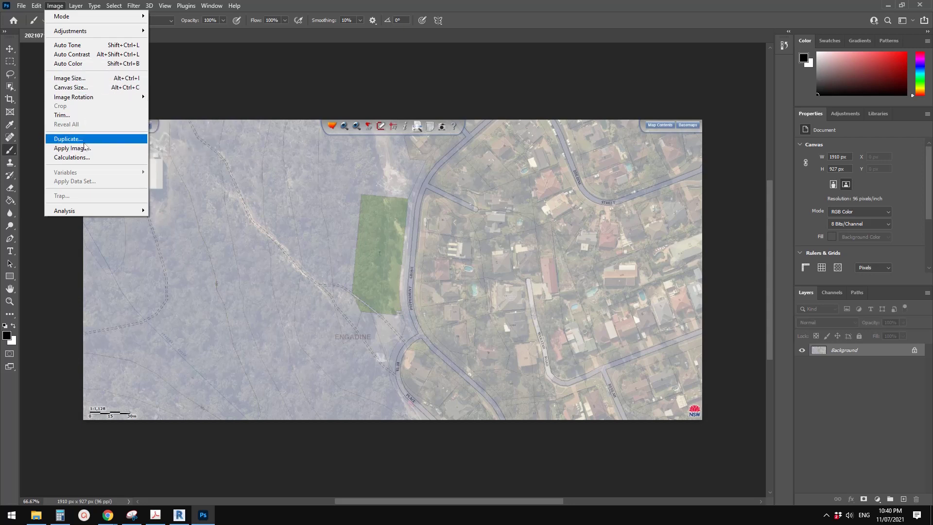
{"action": "mouse_move", "coordinate": [108, 35]}
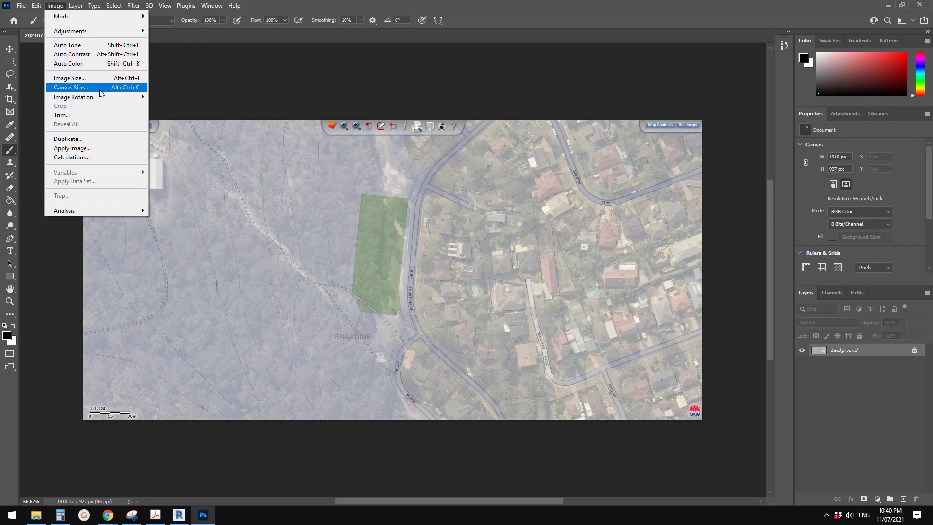
{"action": "left_click", "coordinate": [100, 88]}
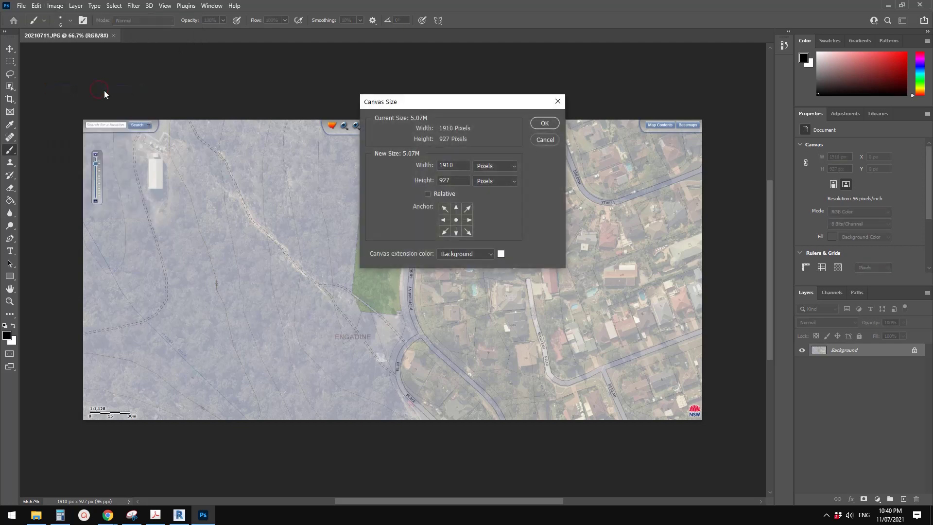
{"action": "left_click", "coordinate": [552, 141]}
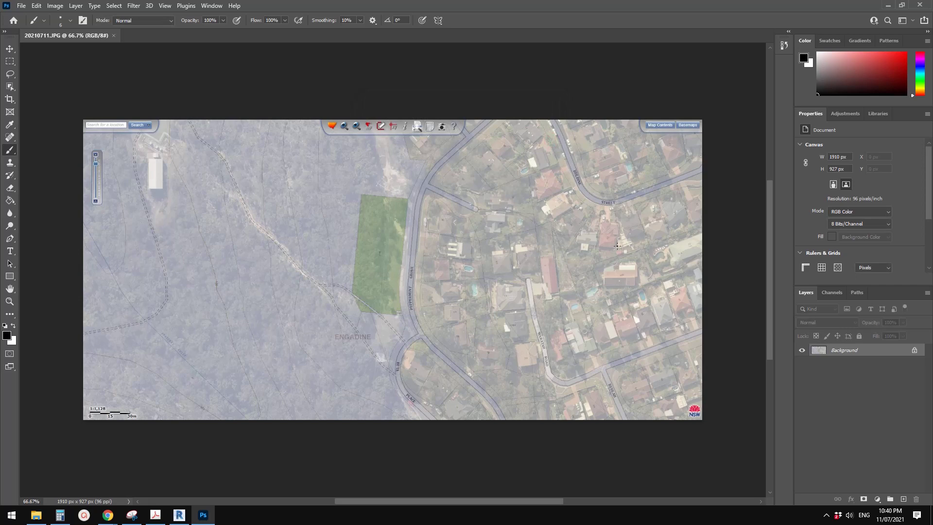
Flip the canvas of the map image horizontally
{"action": "left_click", "coordinate": [108, 7]}
{"action": "mouse_move", "coordinate": [94, 9]}
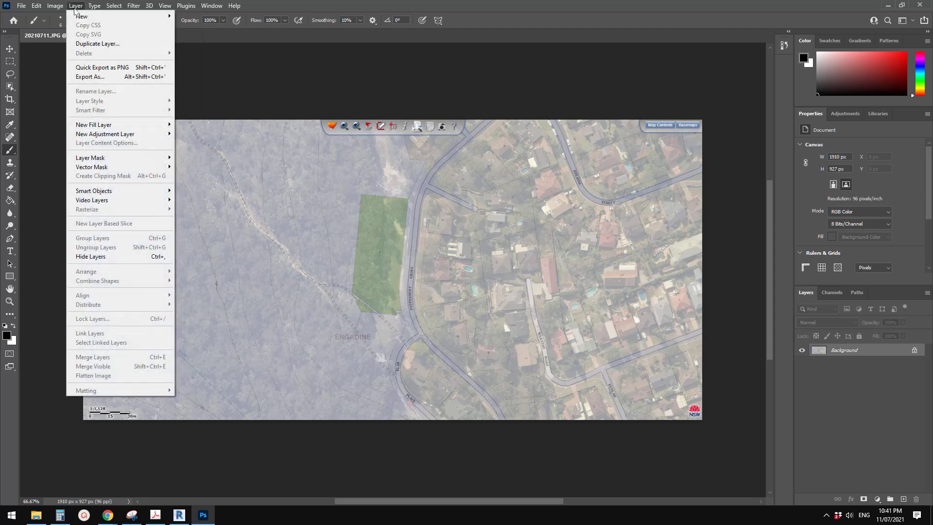
{"action": "mouse_move", "coordinate": [35, 9]}
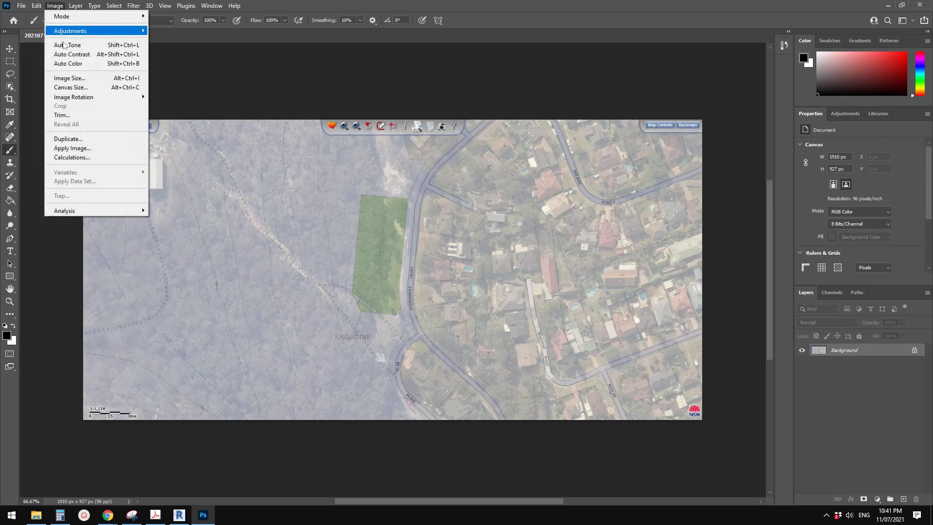
{"action": "mouse_move", "coordinate": [85, 100]}
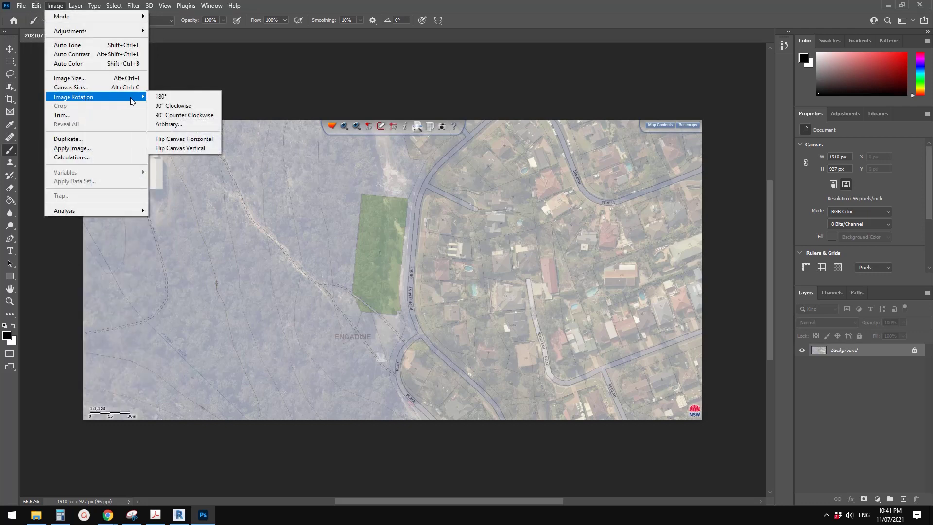
{"action": "left_click", "coordinate": [203, 141]}
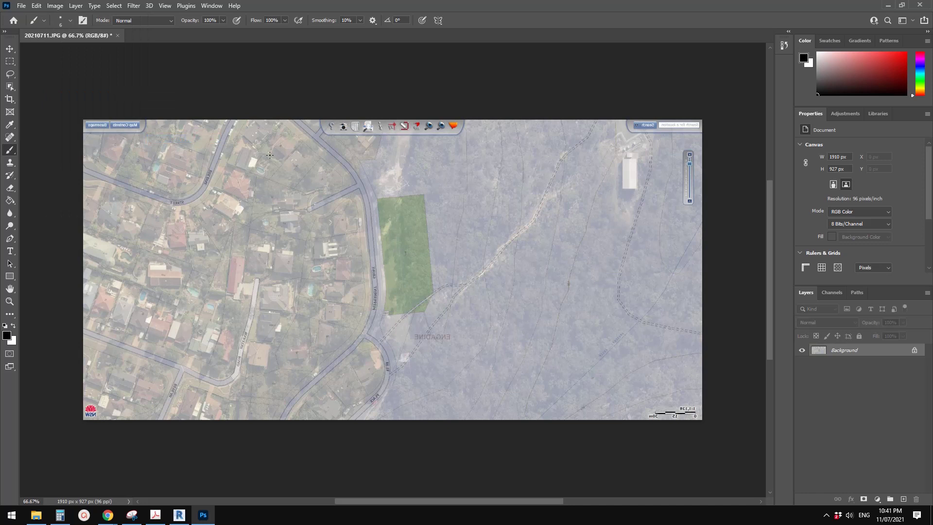
Save the flipped map to the Desktop as the JPEG "20210711 mirrored.jpg" at quality 8 (High)
{"action": "left_click", "coordinate": [21, 5]}
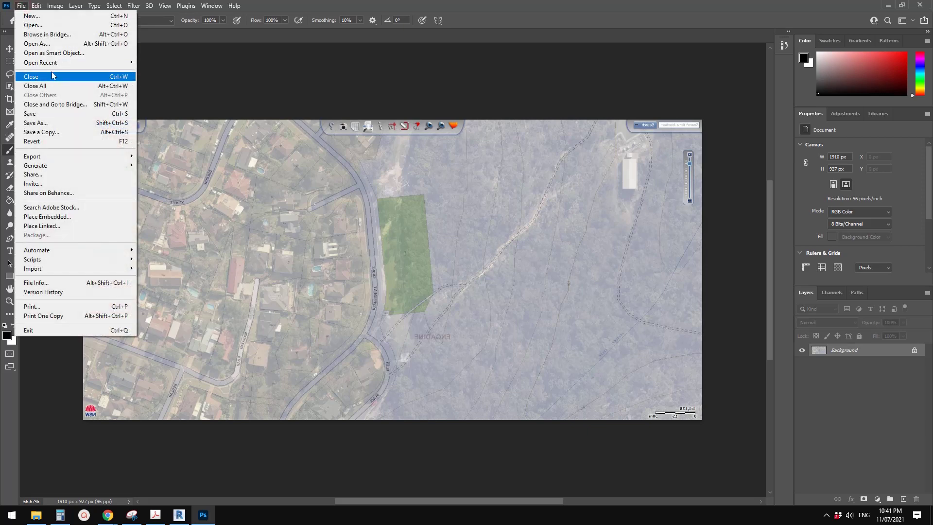
{"action": "left_click", "coordinate": [35, 123]}
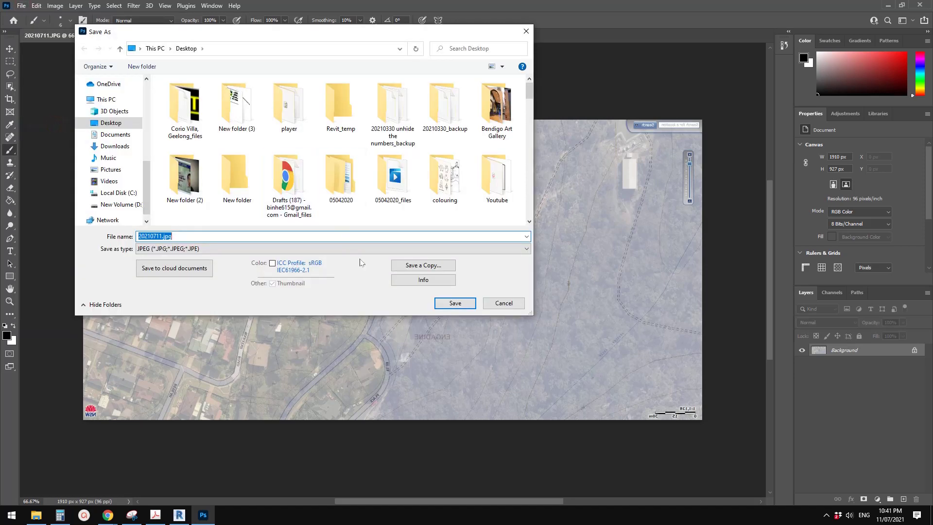
{"action": "left_click", "coordinate": [163, 236]}
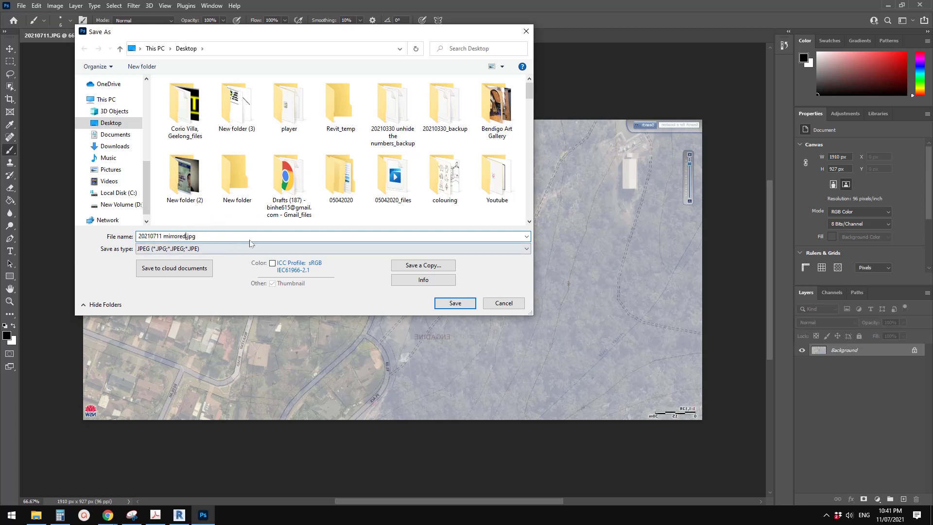
{"action": "left_click", "coordinate": [459, 304]}
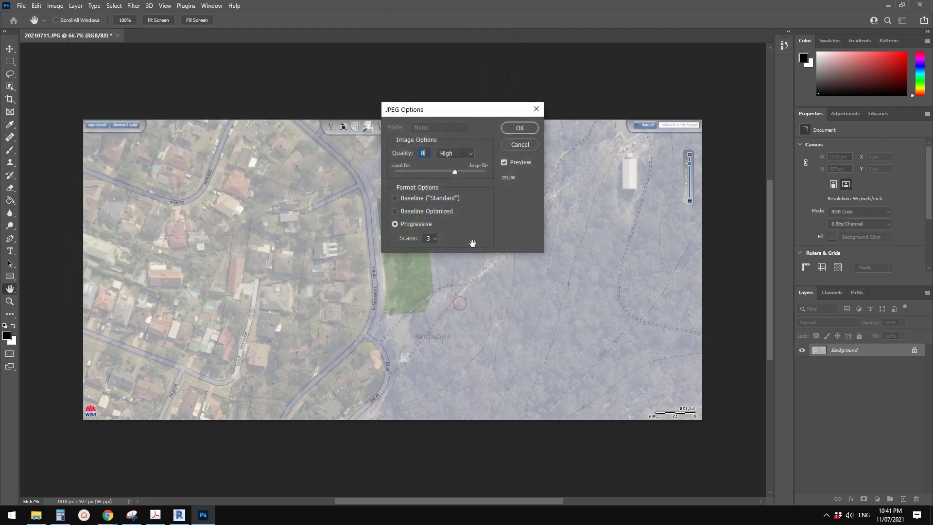
{"action": "left_click", "coordinate": [519, 127]}
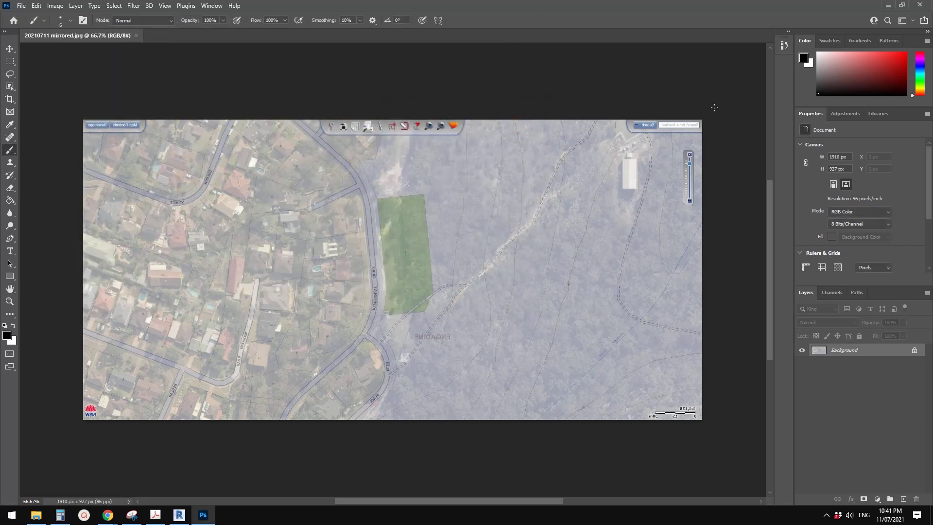
Switch back to Revit and examine the raster image in the Site plan beside the textured toposurface in the 3D view
{"action": "left_click", "coordinate": [889, 5]}
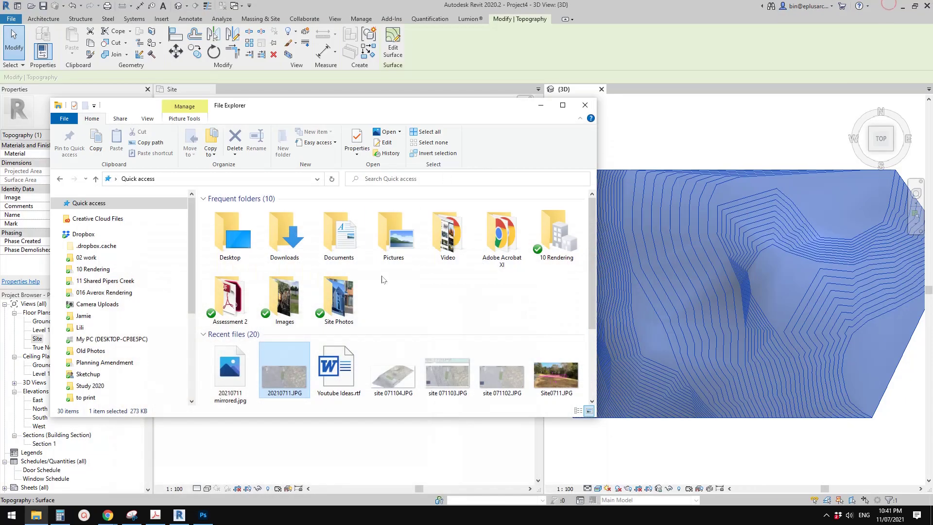
{"action": "left_click", "coordinate": [724, 152]}
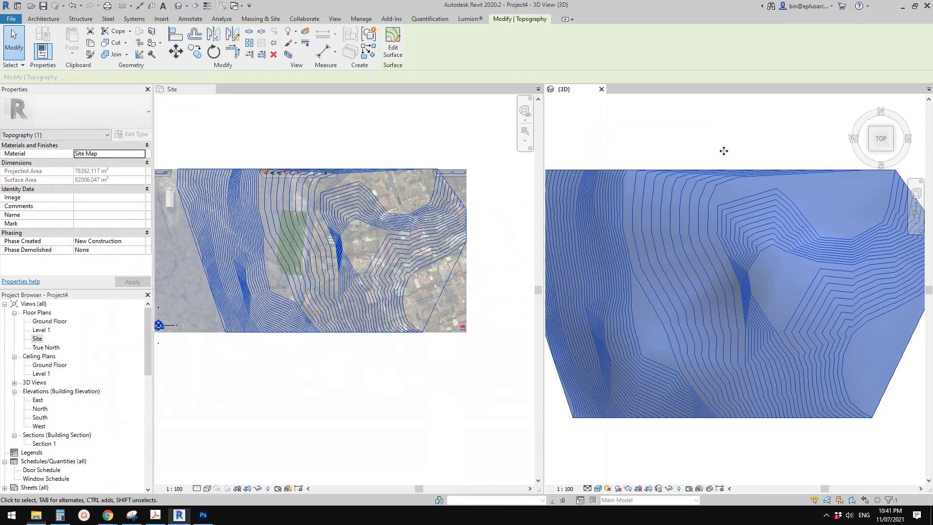
{"action": "left_click", "coordinate": [602, 161]}
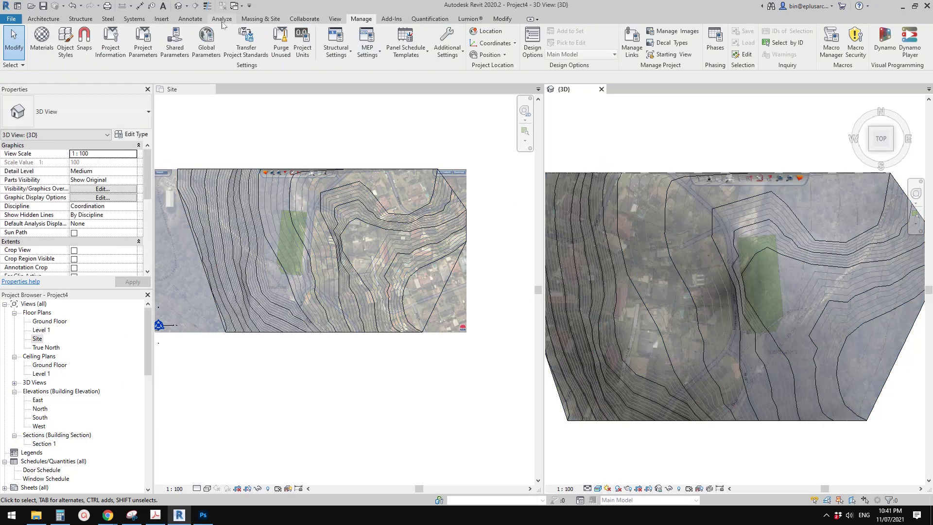
{"action": "left_click", "coordinate": [353, 174]}
{"action": "middle_click_drag", "start_coordinate": [380, 207], "coordinate": [359, 229]}
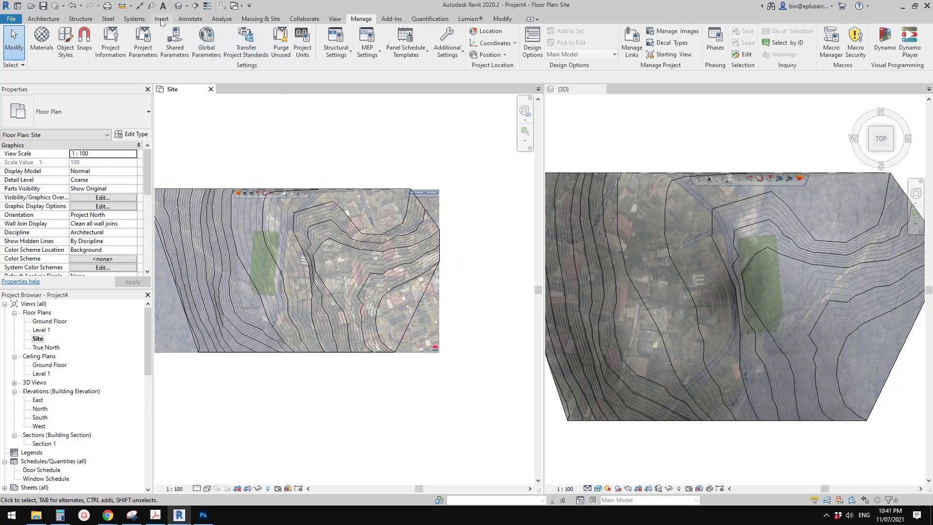
{"action": "mouse_move", "coordinate": [213, 275]}
{"action": "middle_mouse_down"}
{"action": "mouse_move", "coordinate": [344, 268]}
{"action": "mouse_move", "coordinate": [224, 287]}
{"action": "middle_mouse_up"}
{"action": "scroll", "coordinate": [279, 281], "scroll_direction": "up", "scroll_amount": 3}
{"action": "left_click", "coordinate": [273, 283]}
{"action": "scroll", "coordinate": [255, 280], "scroll_direction": "down", "scroll_amount": 4}
{"action": "scroll", "coordinate": [395, 275], "scroll_direction": "up", "scroll_amount": 1}
{"action": "left_click", "coordinate": [664, 153]}
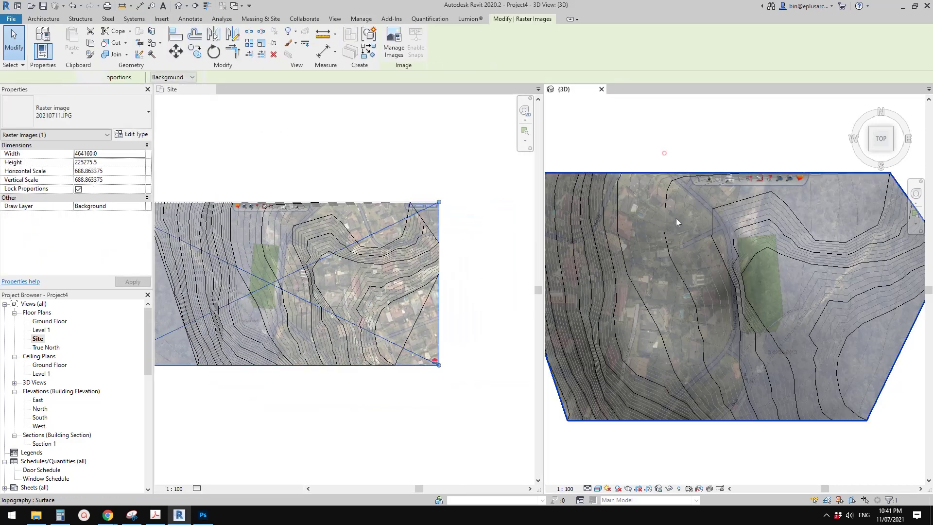
Replace the appearance image of the Site Map material with 20210711 mirrored.jpg from the Desktop and apply it
{"action": "left_click", "coordinate": [361, 18]}
{"action": "left_click", "coordinate": [41, 41]}
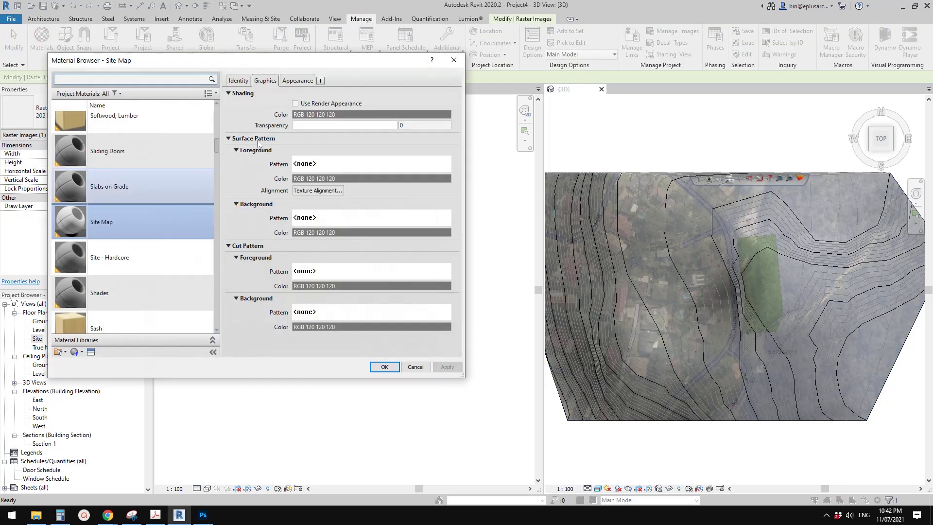
{"action": "left_click", "coordinate": [287, 82]}
{"action": "left_click", "coordinate": [371, 201]}
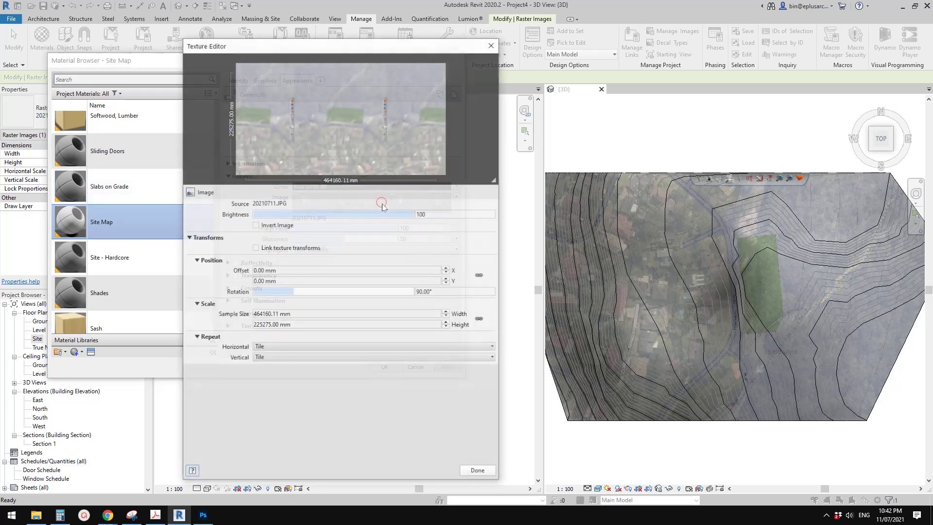
{"action": "left_click", "coordinate": [493, 44]}
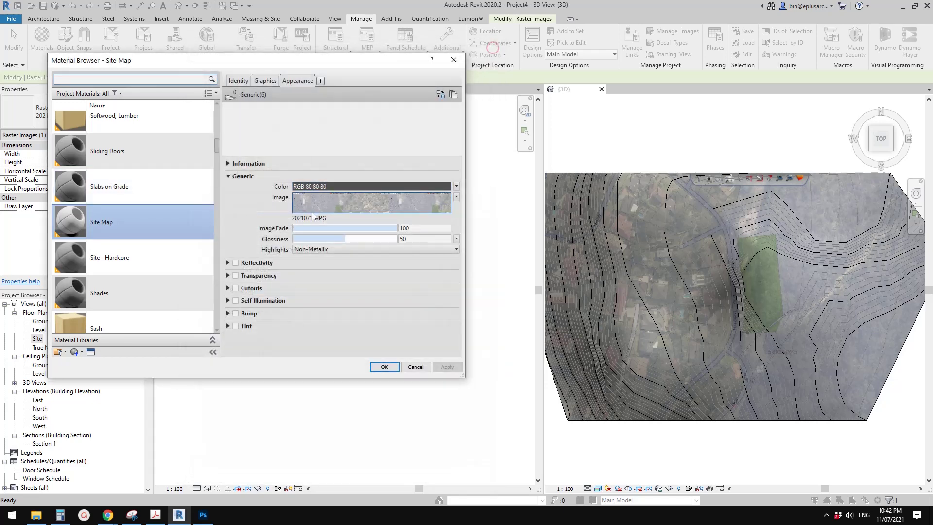
{"action": "left_click", "coordinate": [306, 219]}
{"action": "left_click", "coordinate": [346, 111]}
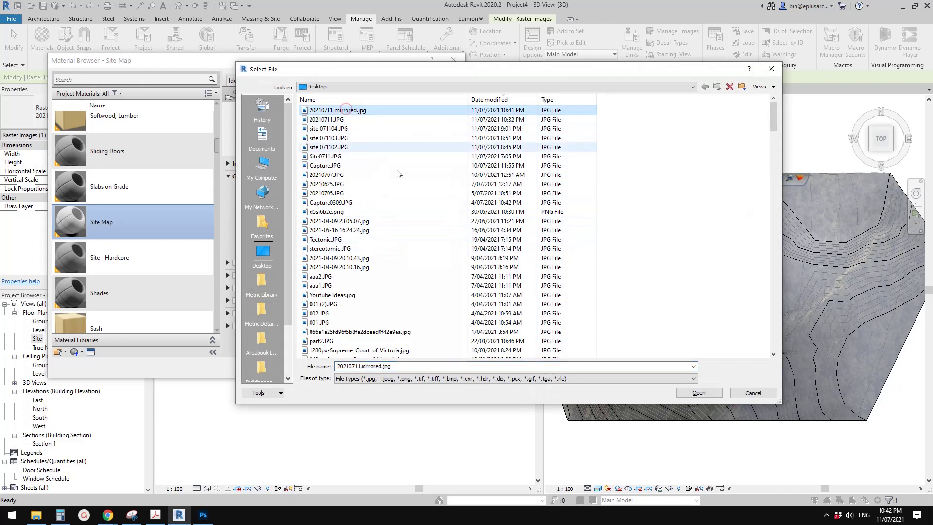
{"action": "left_click", "coordinate": [699, 392]}
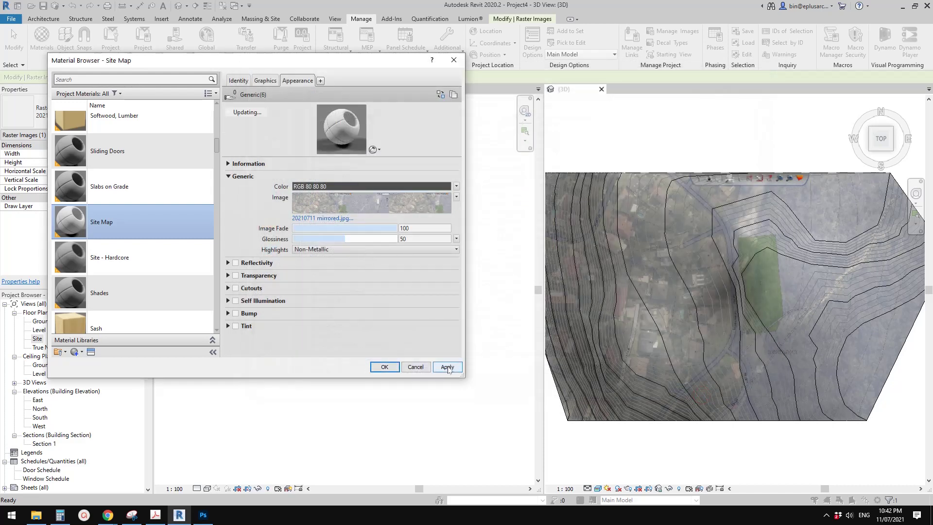
{"action": "left_click", "coordinate": [447, 367]}
{"action": "left_click", "coordinate": [384, 367]}
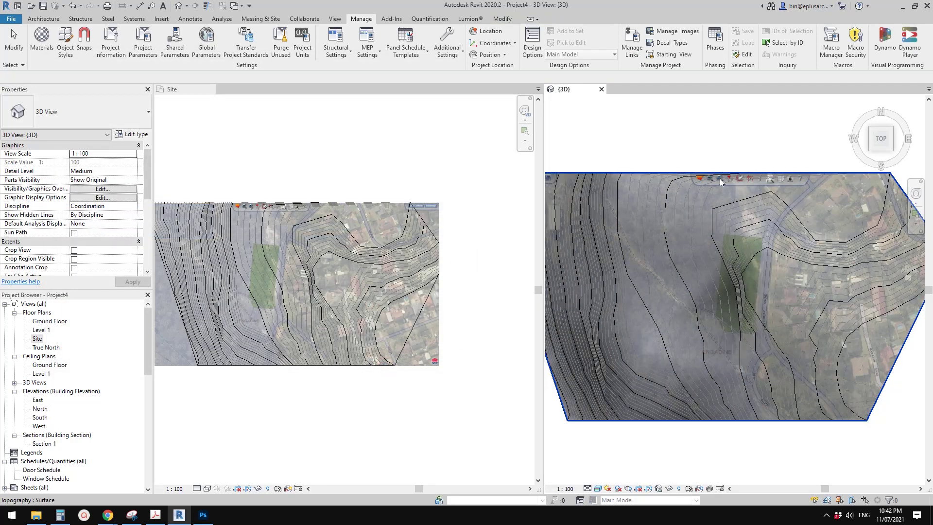
Try an X position offset of -50000 for the texture of the Site Map material
{"action": "middle_click_drag", "start_coordinate": [723, 287], "coordinate": [769, 267]}
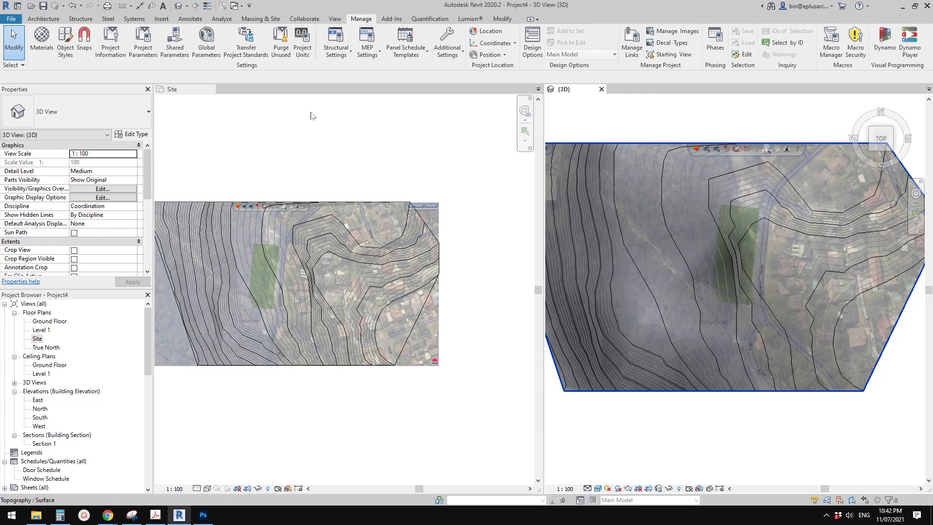
{"action": "left_click", "coordinate": [42, 39]}
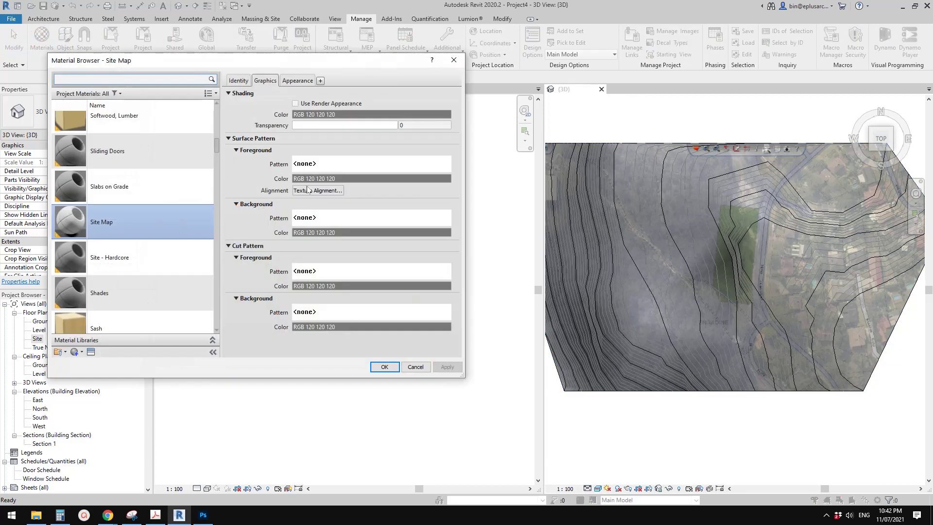
{"action": "left_click", "coordinate": [298, 80]}
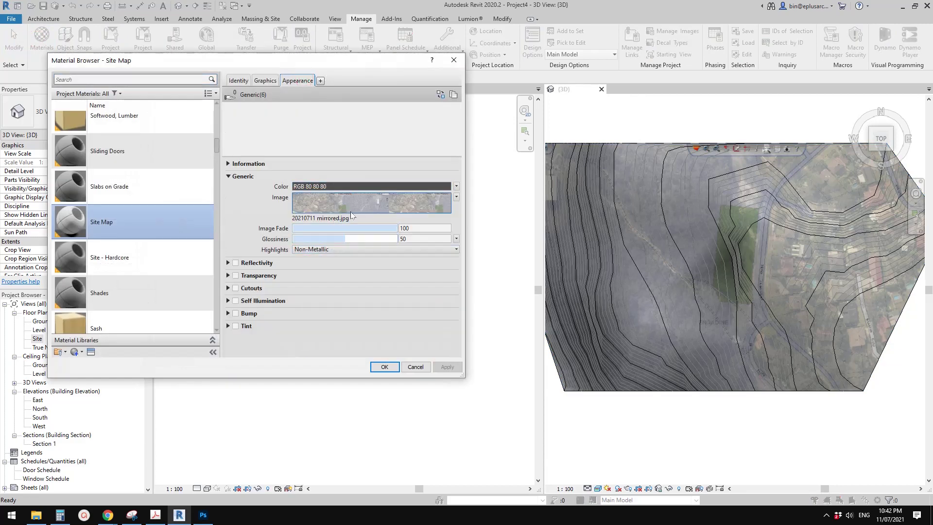
{"action": "left_click", "coordinate": [377, 205]}
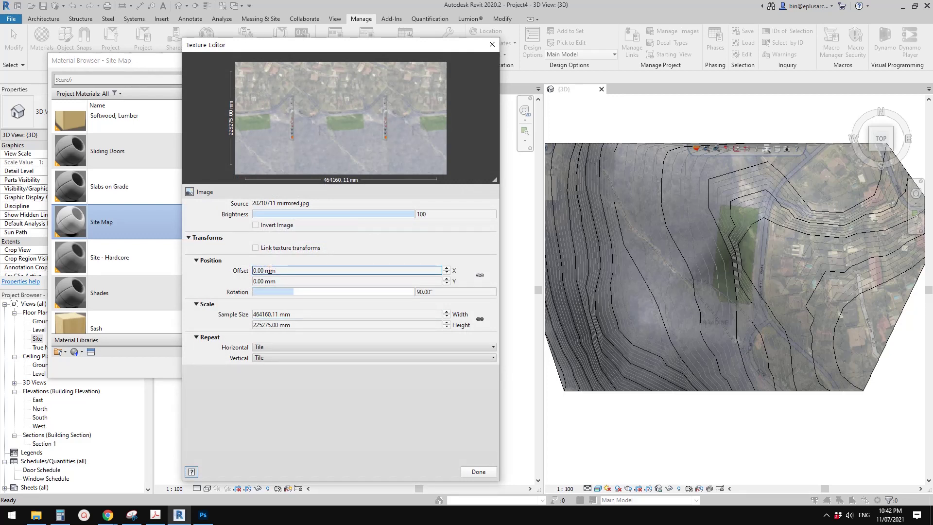
{"action": "double_click", "coordinate": [297, 271]}
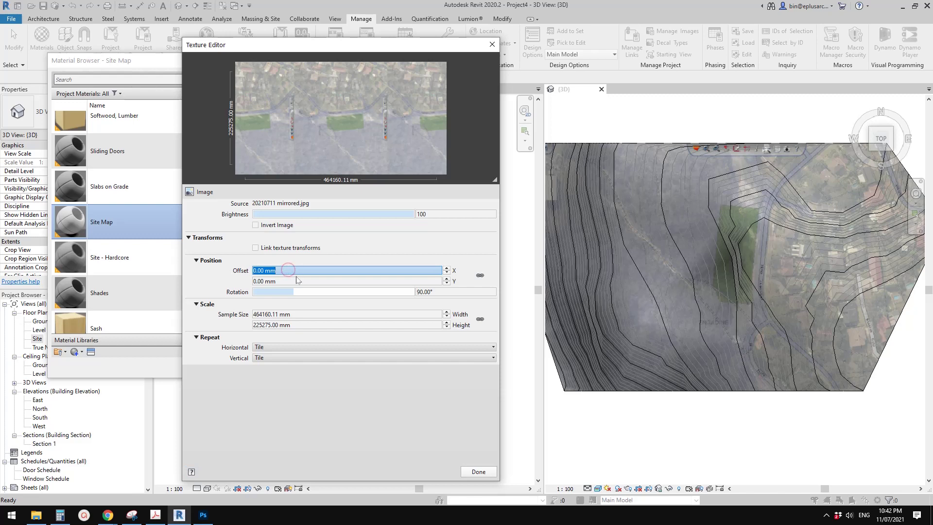
{"action": "double_click", "coordinate": [298, 281]}
{"action": "left_click", "coordinate": [298, 271]}
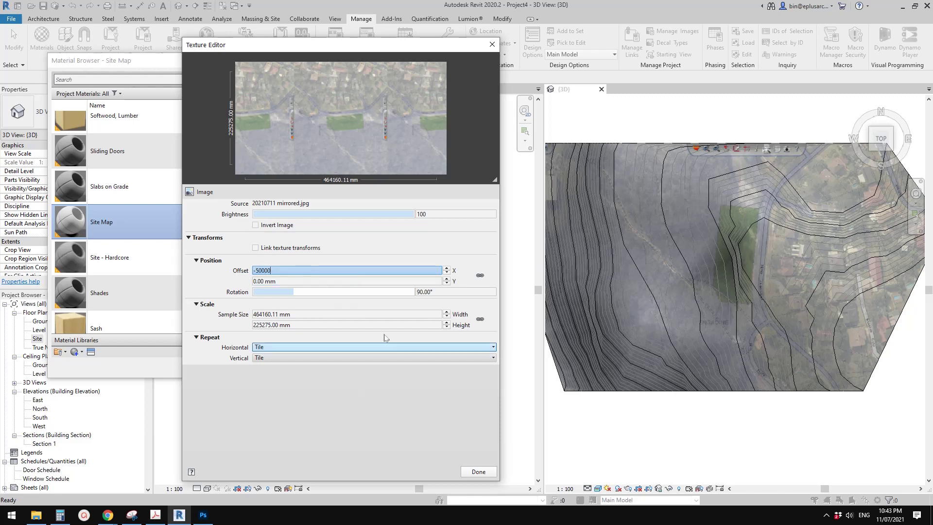
{"action": "left_click", "coordinate": [492, 45]}
{"action": "key", "text": "Return"}
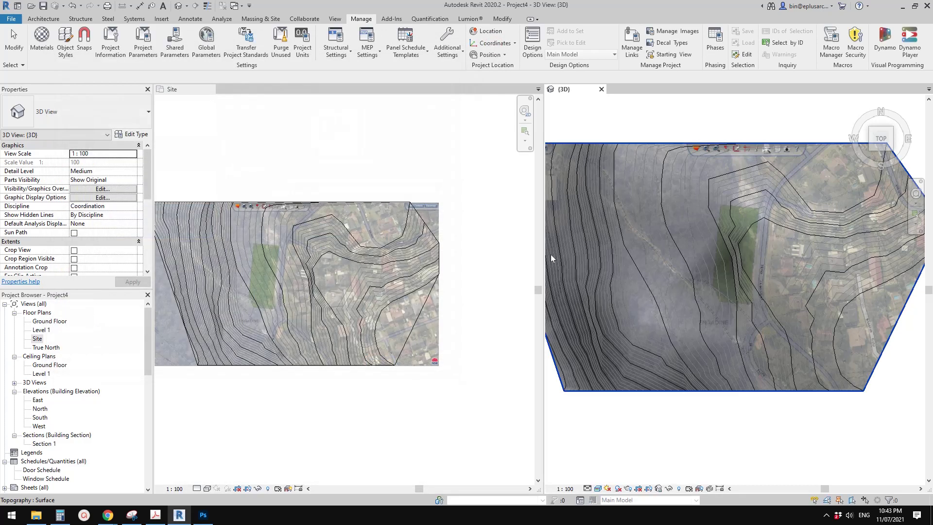
Compare the green lot's position against the contours in the Site plan and on the textured toposurface in the 3D view
{"action": "left_click", "coordinate": [445, 273]}
{"action": "scroll", "coordinate": [734, 231], "scroll_direction": "up", "scroll_amount": 1}
{"action": "mouse_move", "coordinate": [720, 233]}
{"action": "middle_mouse_down"}
{"action": "mouse_move", "coordinate": [729, 237]}
{"action": "mouse_move", "coordinate": [717, 244]}
{"action": "mouse_move", "coordinate": [735, 249]}
{"action": "mouse_move", "coordinate": [698, 230]}
{"action": "mouse_move", "coordinate": [707, 235]}
{"action": "middle_mouse_up"}
{"action": "scroll", "coordinate": [734, 243], "scroll_direction": "up", "scroll_amount": 1}
{"action": "scroll", "coordinate": [734, 228], "scroll_direction": "down", "scroll_amount": 2}
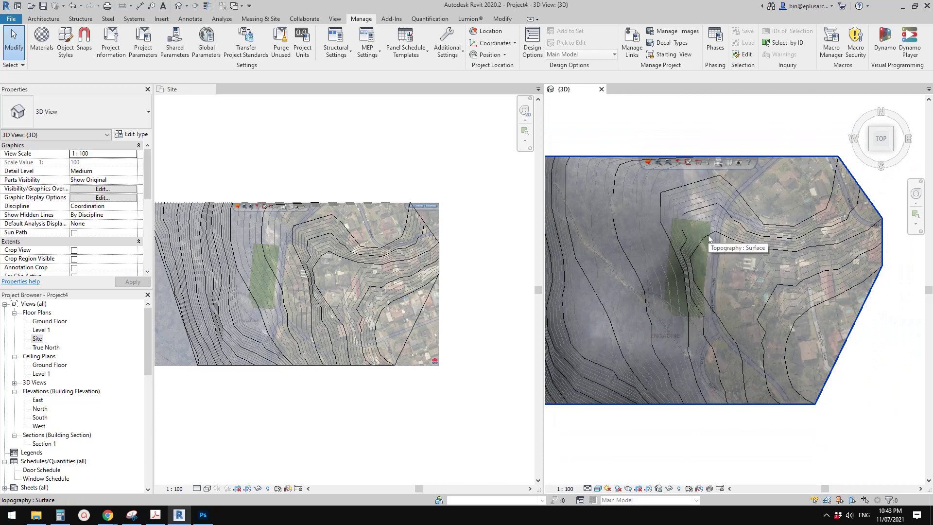
{"action": "scroll", "coordinate": [259, 301], "scroll_direction": "up", "scroll_amount": 4}
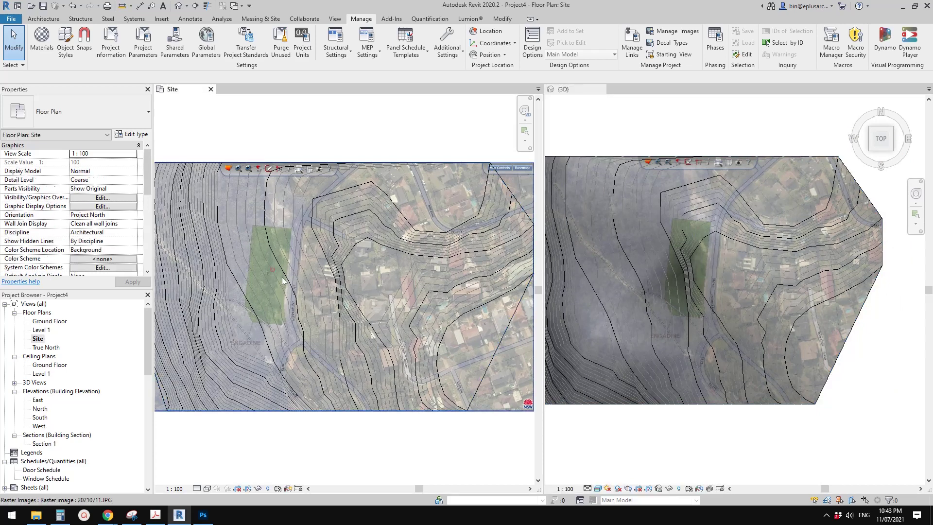
{"action": "middle_click_drag", "start_coordinate": [307, 261], "coordinate": [320, 243]}
{"action": "key", "text": "Tab"}
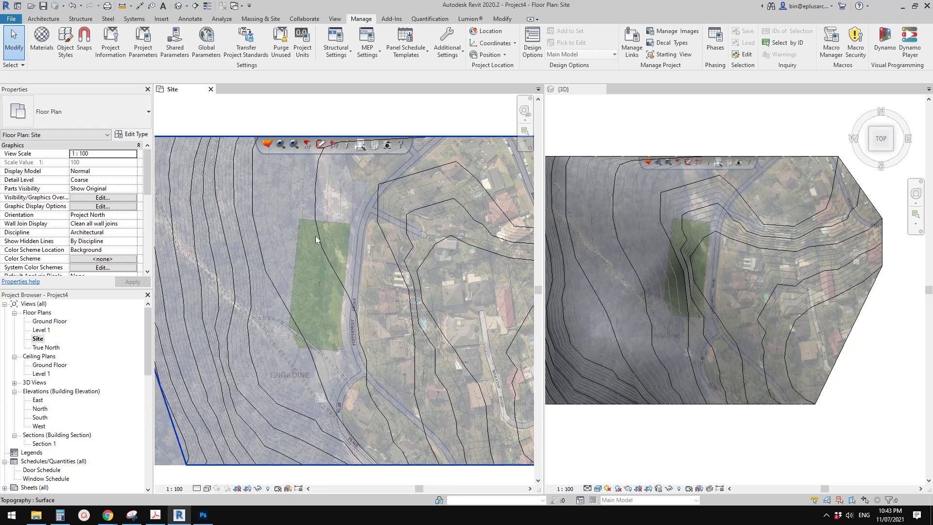
{"action": "middle_click_drag", "start_coordinate": [343, 239], "coordinate": [338, 241]}
{"action": "key", "text": "r"}
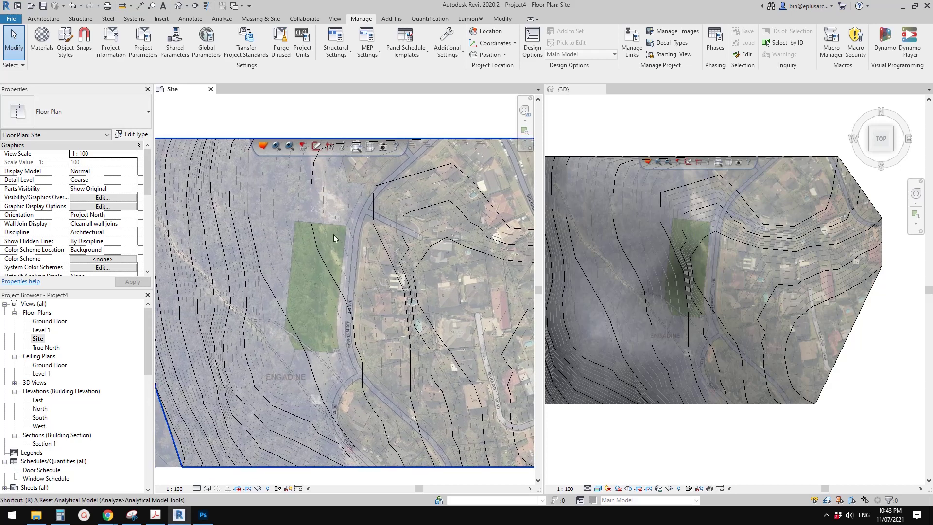
Draw a model line about 35 m long along the green lot's northern edge in the Site plan
{"action": "left_click", "coordinate": [43, 18]}
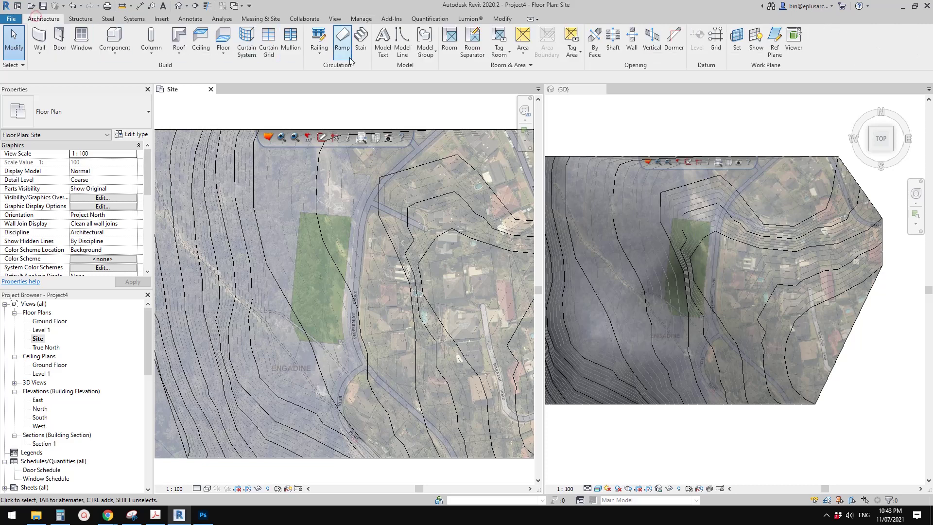
{"action": "left_click", "coordinate": [402, 43]}
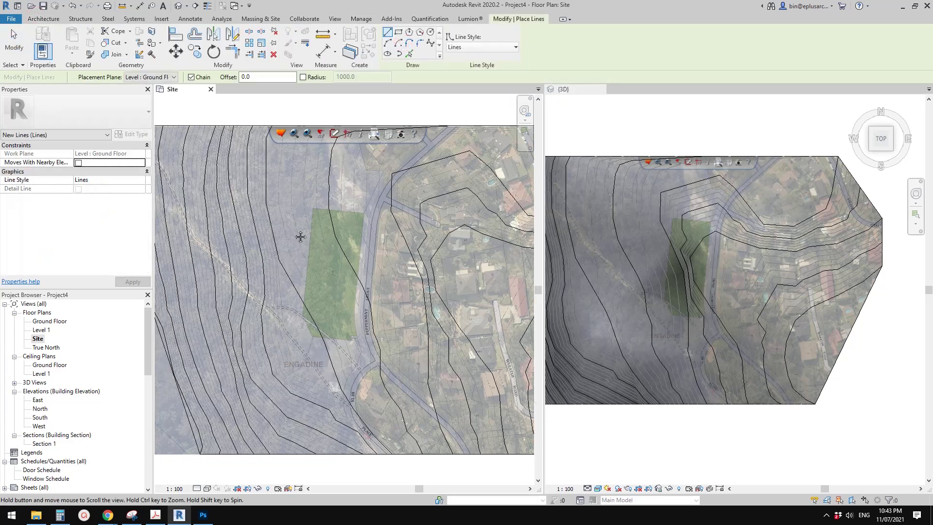
{"action": "scroll", "coordinate": [308, 206], "scroll_direction": "up", "scroll_amount": 5}
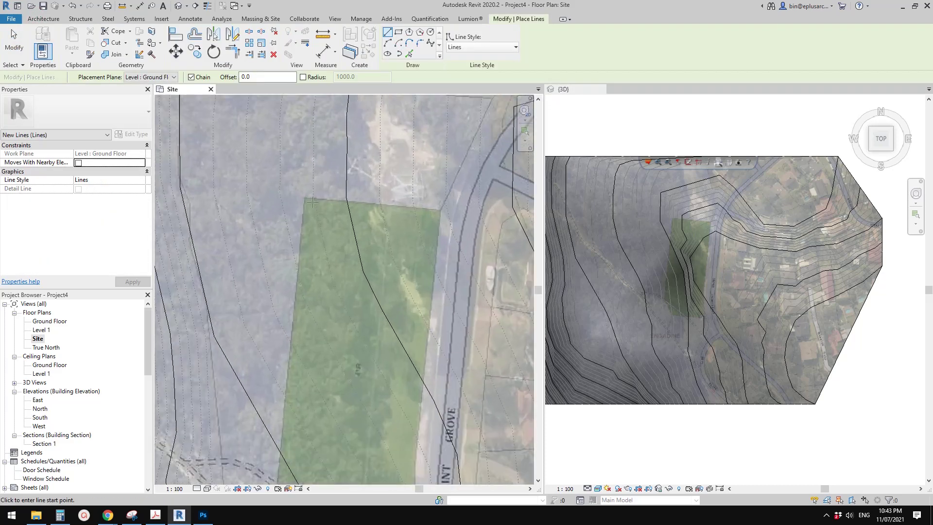
{"action": "left_click", "coordinate": [302, 196]}
{"action": "scroll", "coordinate": [419, 199], "scroll_direction": "up", "scroll_amount": 3}
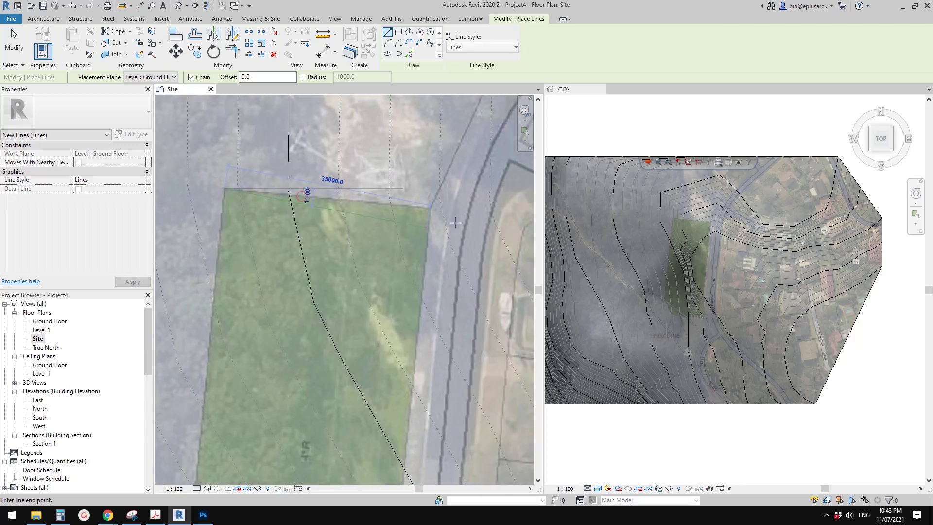
{"action": "scroll", "coordinate": [419, 199], "scroll_direction": "up", "scroll_amount": 2}
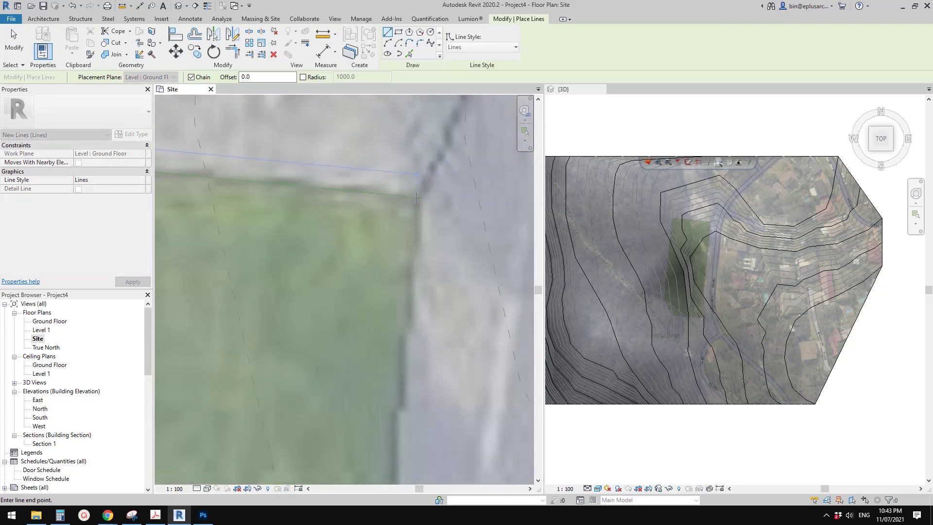
{"action": "left_click", "coordinate": [418, 200]}
Continue the model line about 15 m down the green lot's eastern edge and end the command
{"action": "scroll", "coordinate": [410, 277], "scroll_direction": "down", "scroll_amount": 4}
{"action": "middle_click_drag", "start_coordinate": [409, 281], "coordinate": [414, 199]}
{"action": "scroll", "coordinate": [405, 268], "scroll_direction": "up", "scroll_amount": 4}
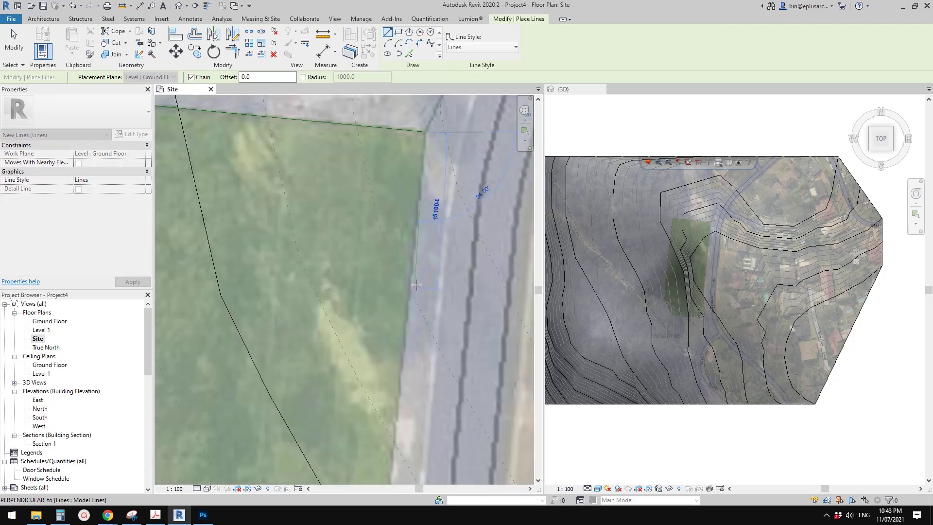
{"action": "scroll", "coordinate": [408, 282], "scroll_direction": "up", "scroll_amount": 2}
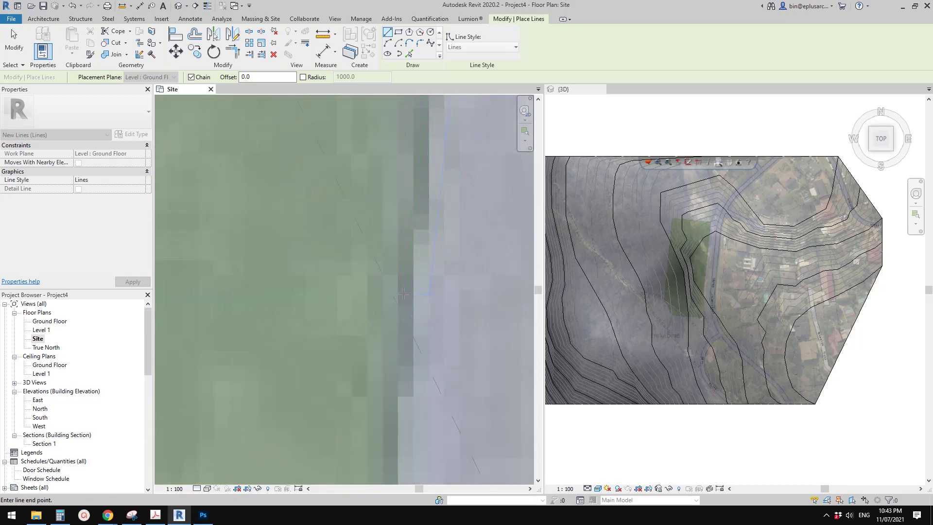
{"action": "left_click", "coordinate": [404, 295]}
{"action": "scroll", "coordinate": [404, 295], "scroll_direction": "down", "scroll_amount": 3}
{"action": "key", "text": "Escape"}
{"action": "key", "text": "Escape"}
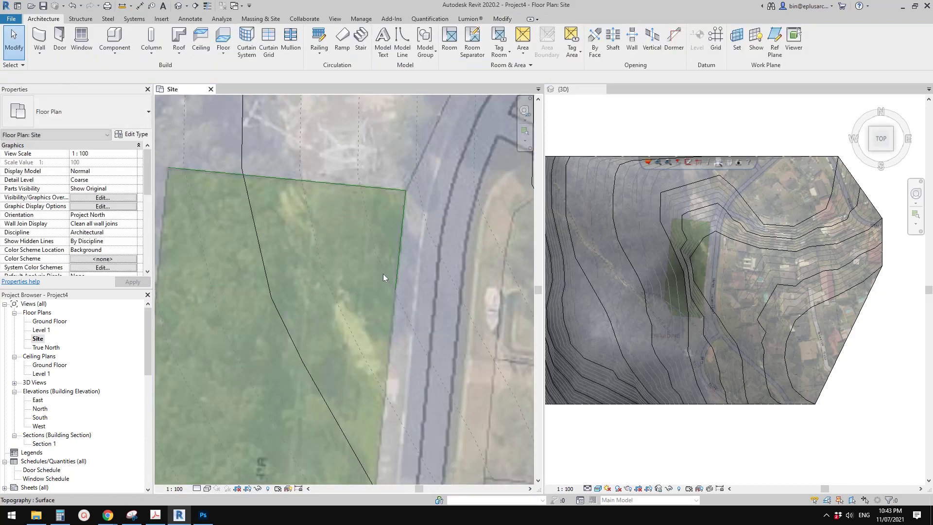
Check the model lines against the topography in the 3D view using the Wireframe visual style, and return to Realistic
{"action": "scroll", "coordinate": [364, 268], "scroll_direction": "down", "scroll_amount": 3}
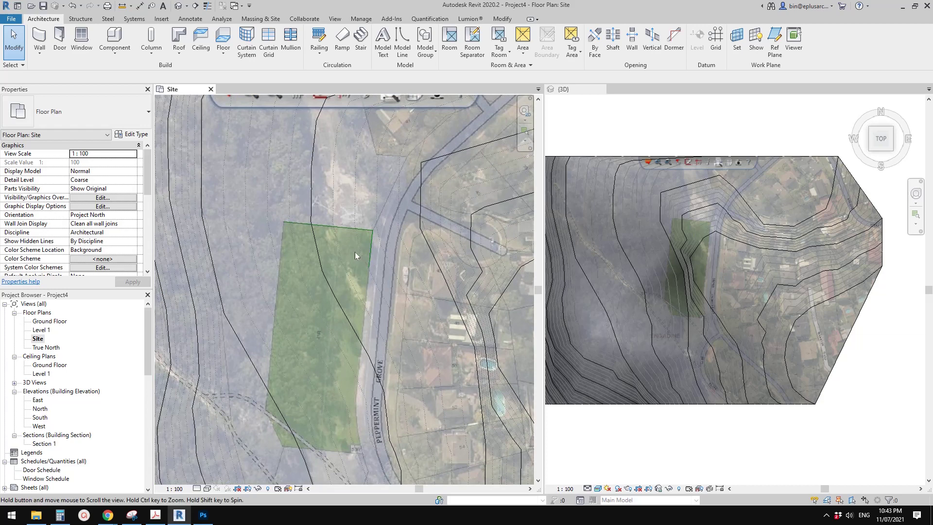
{"action": "left_click", "coordinate": [666, 277]}
{"action": "scroll", "coordinate": [678, 271], "scroll_direction": "up", "scroll_amount": 1}
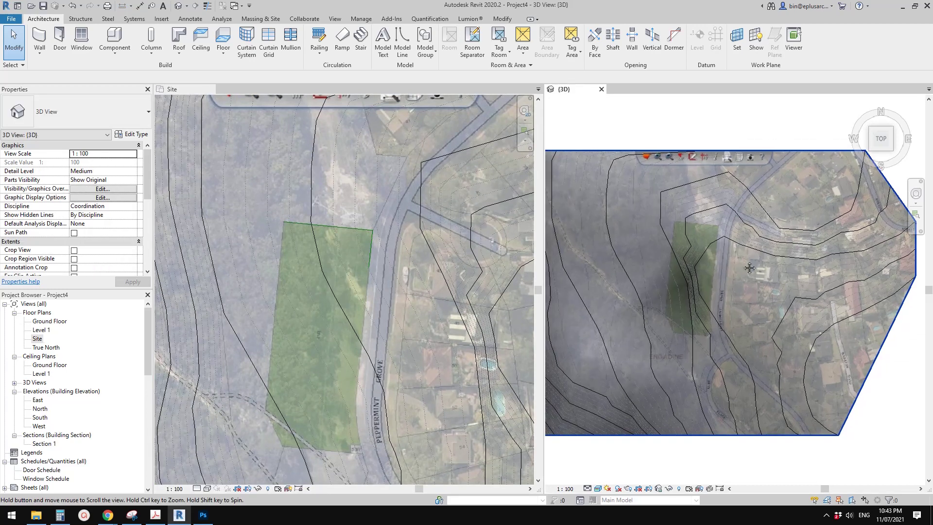
{"action": "left_click", "coordinate": [598, 488]}
{"action": "left_click", "coordinate": [624, 435]}
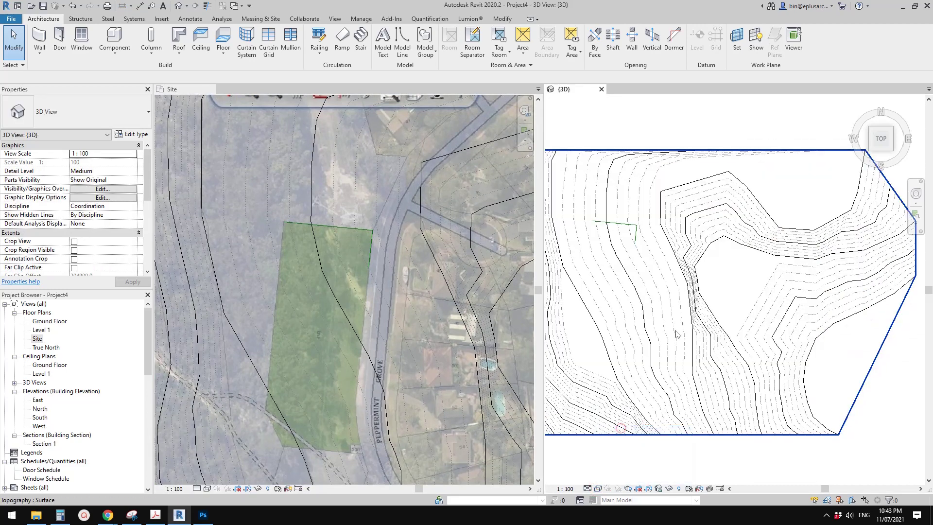
{"action": "left_click", "coordinate": [598, 488]}
{"action": "left_click", "coordinate": [611, 468]}
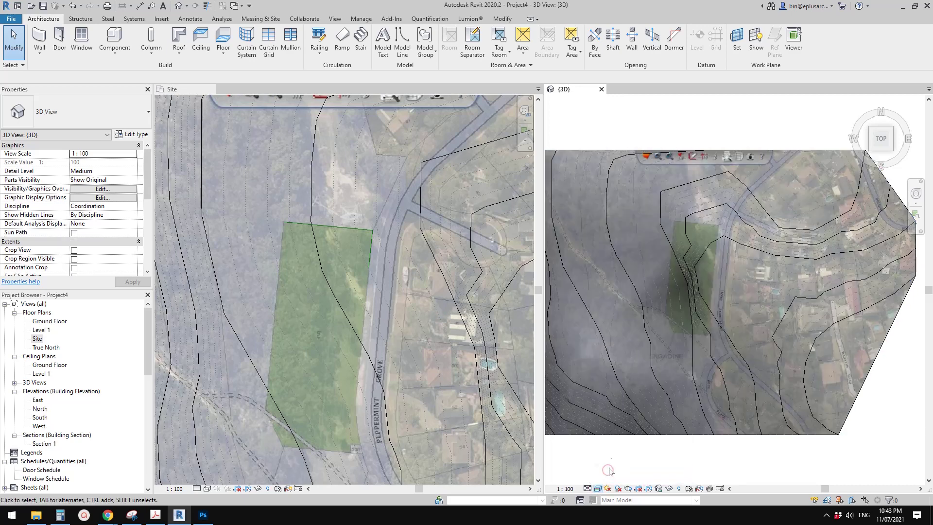
{"action": "left_click", "coordinate": [623, 241]}
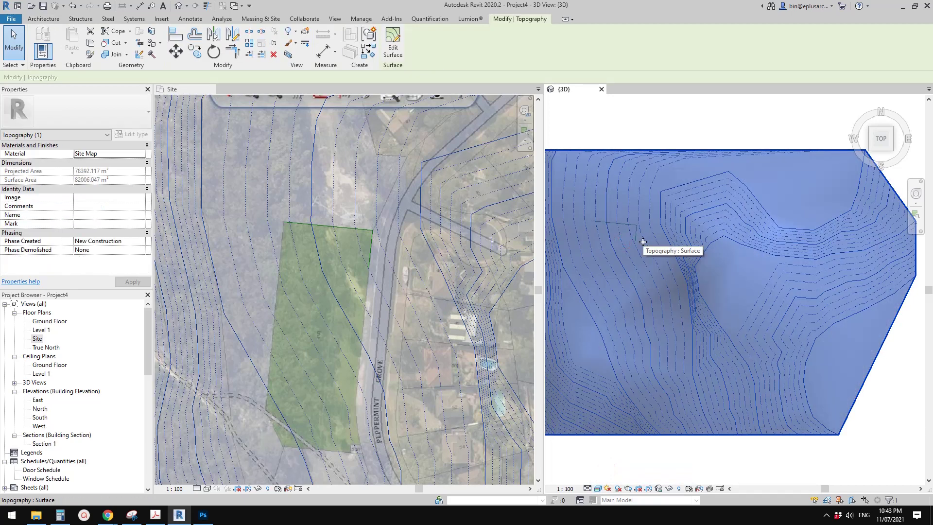
{"action": "left_click", "coordinate": [423, 266]}
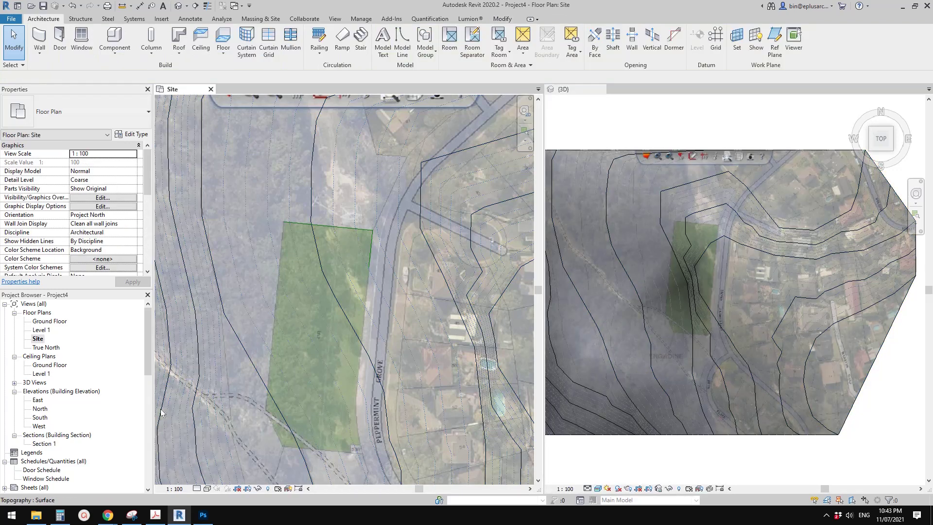
Orbit the 3D view to the front and examine the heights of the toposurface, levels and model lines
{"action": "left_click", "coordinate": [179, 9]}
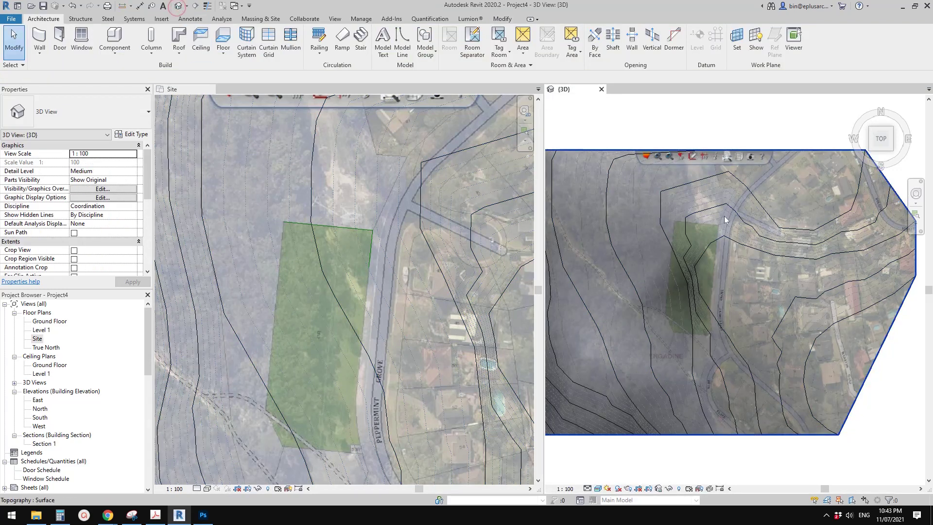
{"action": "middle_click_drag", "start_coordinate": [747, 293], "coordinate": [719, 271], "text": "shift"}
{"action": "middle_click_drag", "start_coordinate": [702, 316], "coordinate": [618, 349], "text": "shift"}
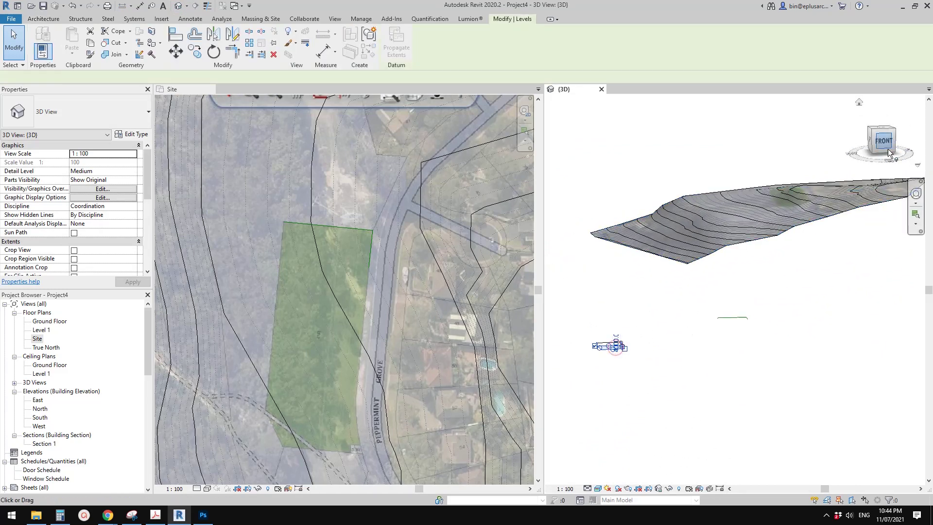
{"action": "left_click", "coordinate": [616, 347]}
{"action": "left_click", "coordinate": [883, 141]}
{"action": "middle_click_drag", "start_coordinate": [713, 250], "coordinate": [698, 273]}
{"action": "scroll", "coordinate": [702, 275], "scroll_direction": "down", "scroll_amount": 6}
{"action": "middle_click_drag", "start_coordinate": [773, 275], "coordinate": [708, 285]}
Move both levels up about 155 m in the front 3D view, to just above the toposurface's lower western end
{"action": "left_click_drag", "start_coordinate": [708, 308], "coordinate": [651, 251]}
{"action": "key", "text": "Escape"}
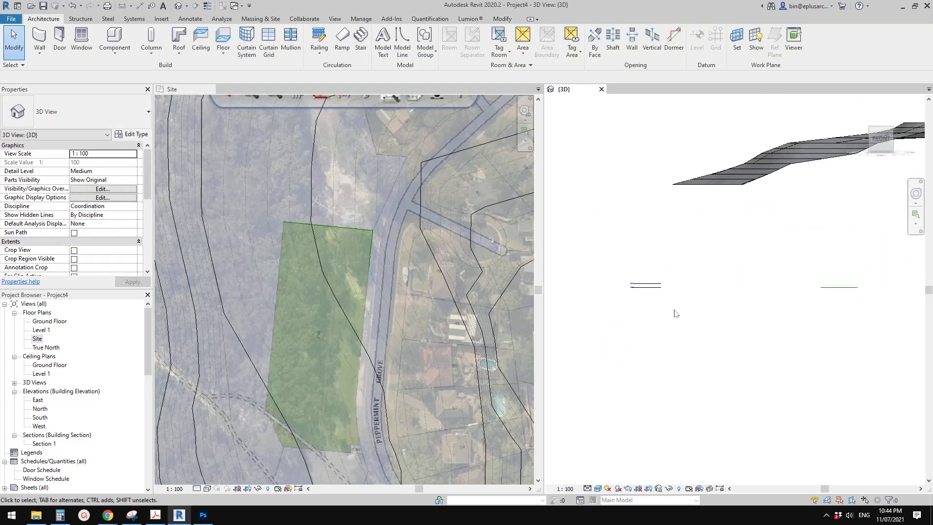
{"action": "left_click_drag", "start_coordinate": [674, 310], "coordinate": [651, 263]}
{"action": "key", "text": "m"}
{"action": "key", "text": "v"}
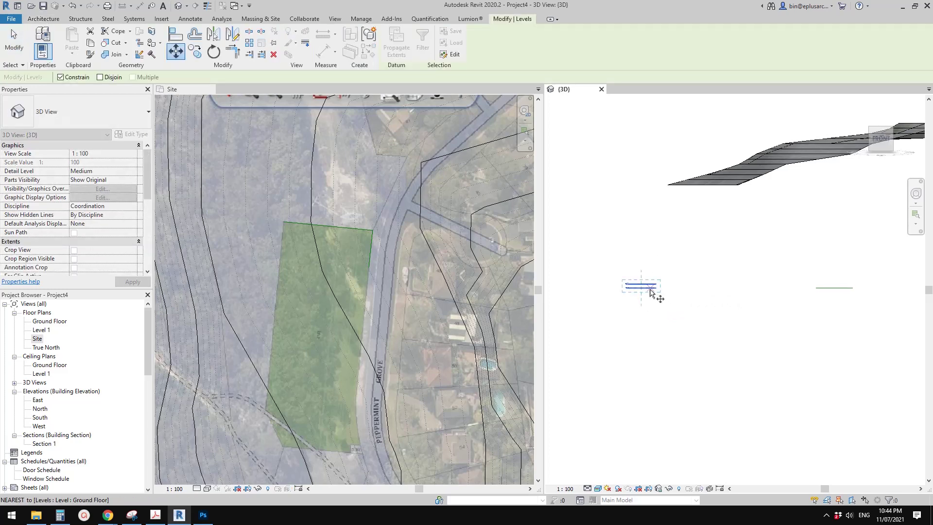
{"action": "left_click", "coordinate": [651, 291]}
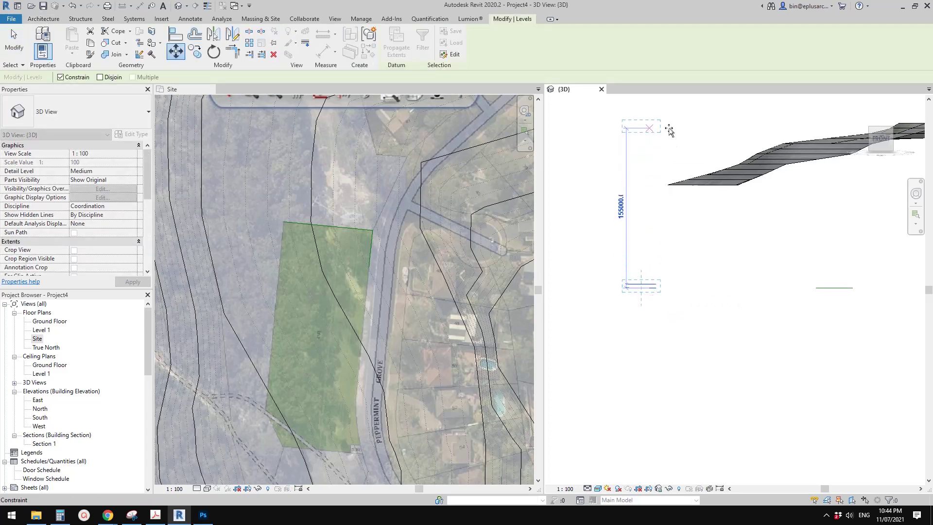
{"action": "left_click", "coordinate": [669, 128]}
Compare the textured green lot's position with the model lines from the top in the 3D view
{"action": "middle_click_drag", "start_coordinate": [822, 148], "coordinate": [746, 233]}
{"action": "scroll", "coordinate": [754, 130], "scroll_direction": "up", "scroll_amount": 1}
{"action": "scroll", "coordinate": [731, 252], "scroll_direction": "up", "scroll_amount": 1}
{"action": "middle_click_drag", "start_coordinate": [757, 129], "coordinate": [732, 246]}
{"action": "left_click", "coordinate": [832, 171]}
{"action": "left_click", "coordinate": [881, 132]}
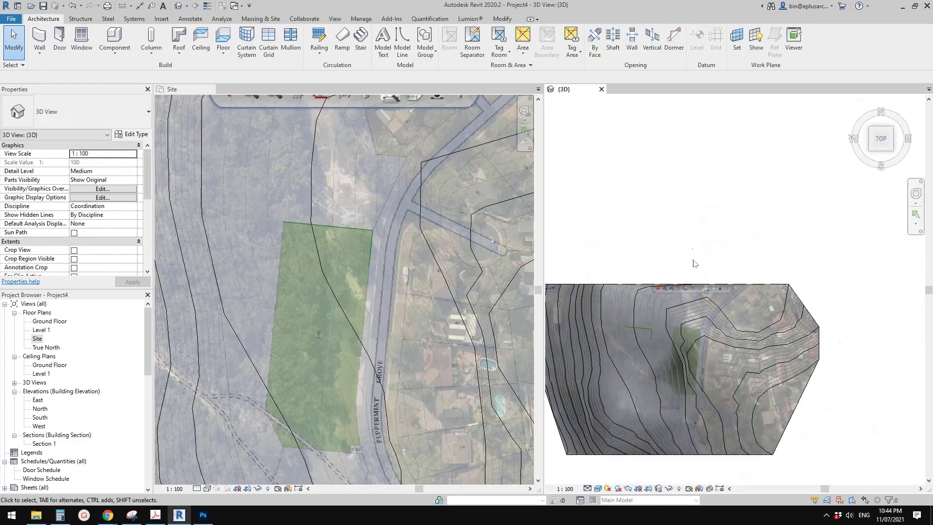
{"action": "scroll", "coordinate": [744, 253], "scroll_direction": "up", "scroll_amount": 5}
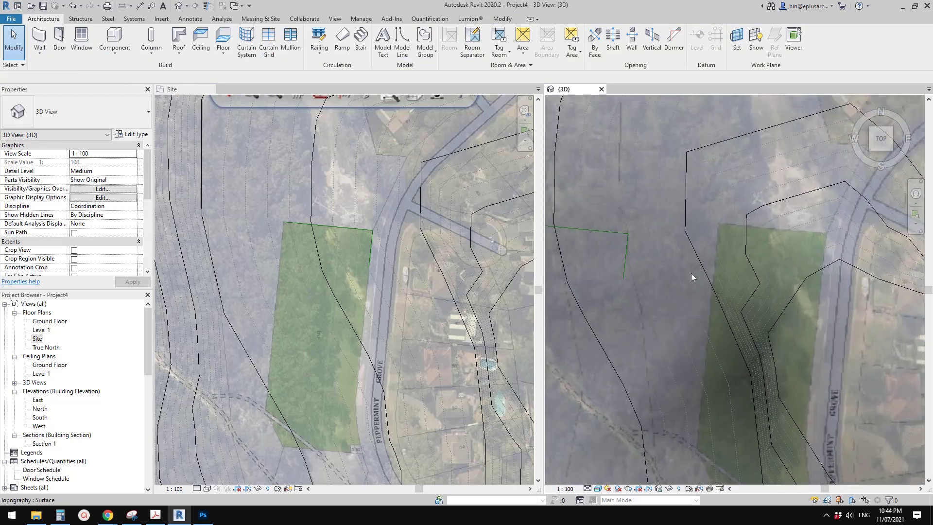
{"action": "middle_click_drag", "start_coordinate": [691, 273], "coordinate": [675, 251]}
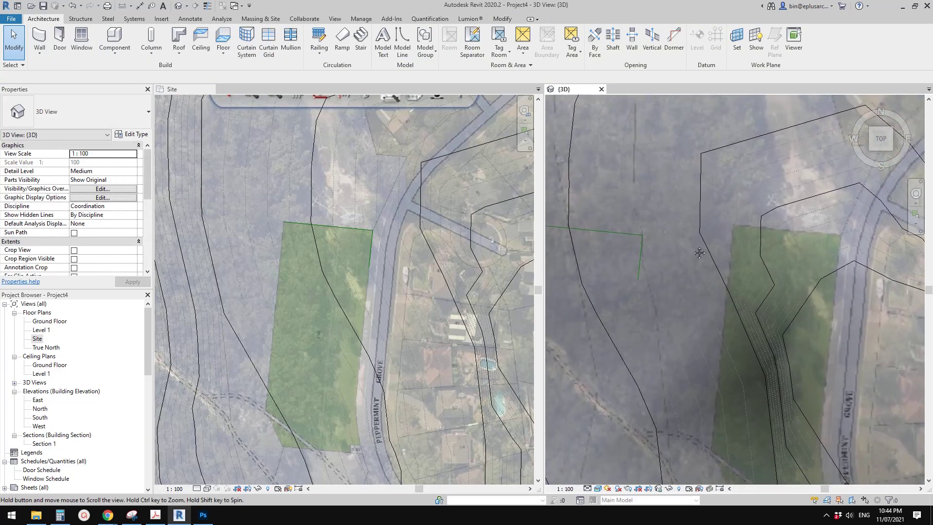
{"action": "scroll", "coordinate": [405, 264], "scroll_direction": "down", "scroll_amount": 1}
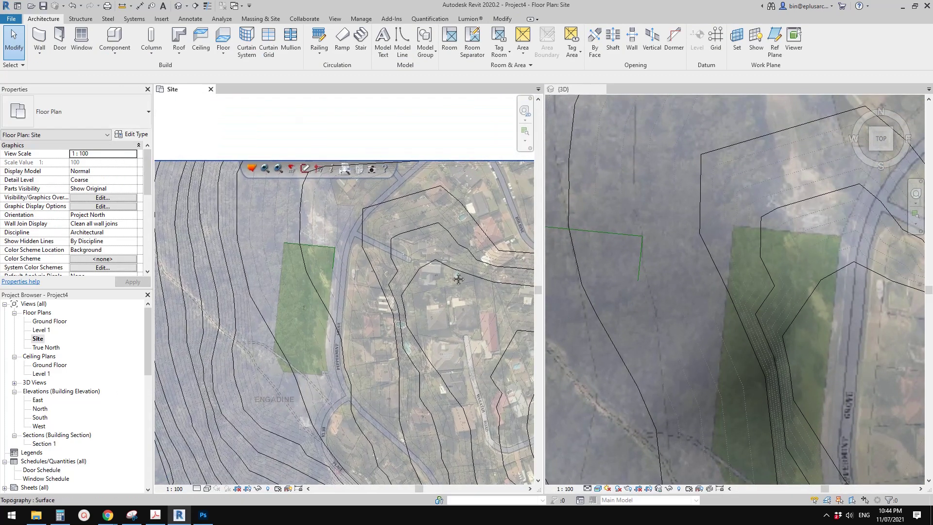
{"action": "mouse_move", "coordinate": [708, 262]}
{"action": "middle_mouse_down"}
{"action": "mouse_move", "coordinate": [698, 269]}
{"action": "mouse_move", "coordinate": [676, 261]}
{"action": "mouse_move", "coordinate": [700, 277]}
{"action": "middle_mouse_up"}
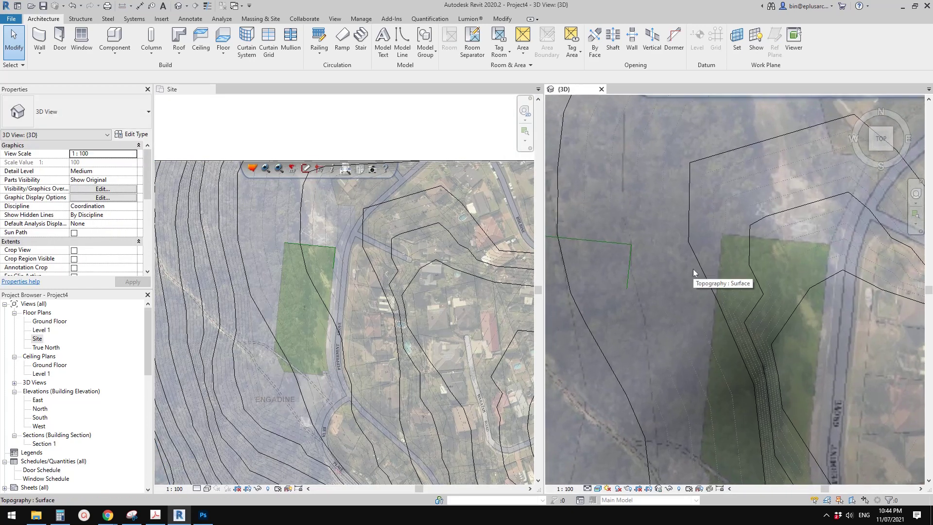
{"action": "middle_click_drag", "start_coordinate": [759, 255], "coordinate": [768, 255]}
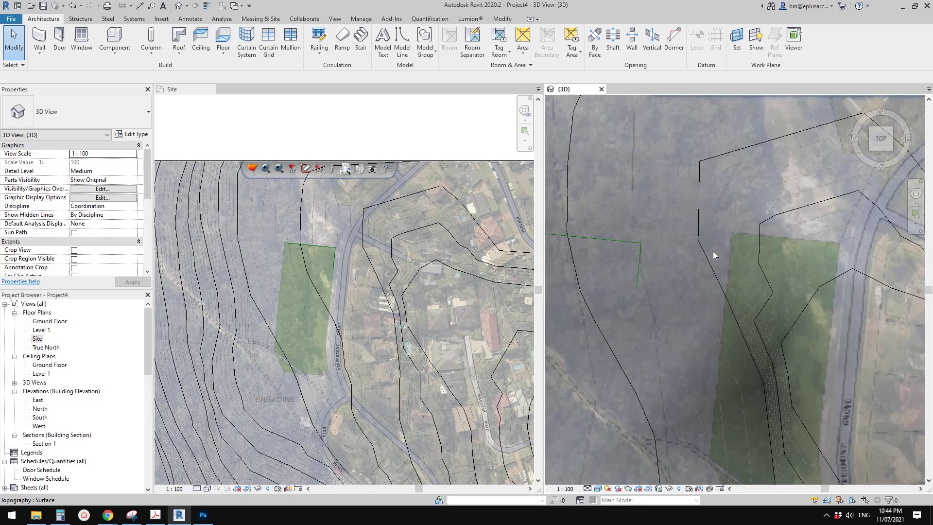
Measure the horizontal distance from the model lines' corner to the textured lot's north-east corner with a trial model line
{"action": "left_click", "coordinate": [402, 42]}
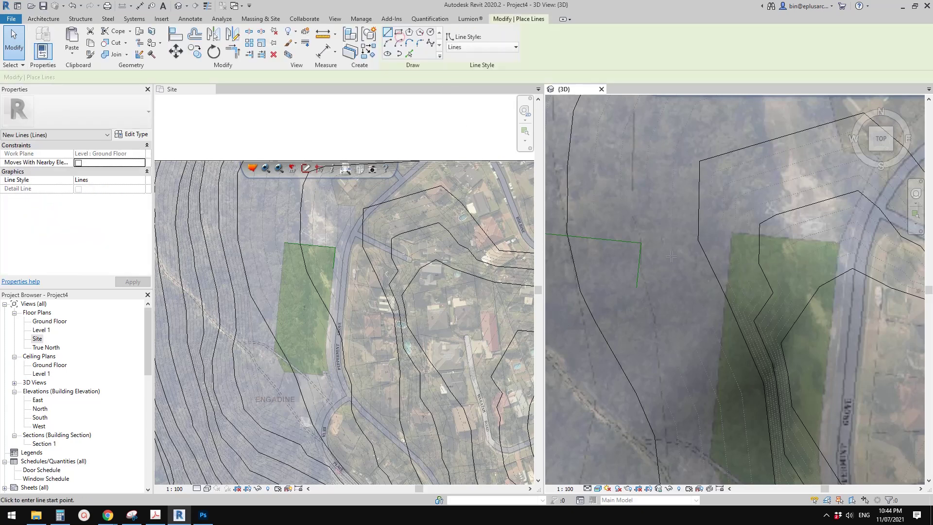
{"action": "left_click", "coordinate": [642, 243]}
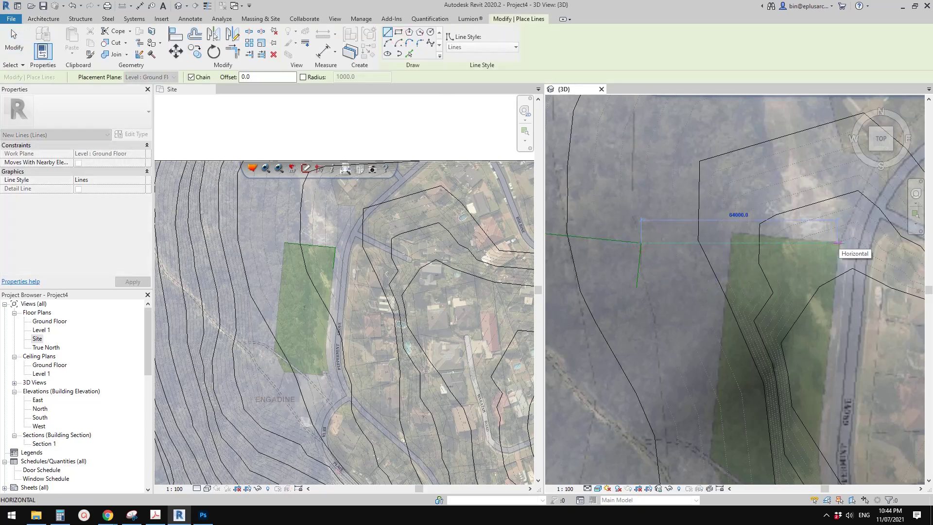
{"action": "scroll", "coordinate": [839, 243], "scroll_direction": "up", "scroll_amount": 3}
{"action": "scroll", "coordinate": [839, 243], "scroll_direction": "down", "scroll_amount": 2}
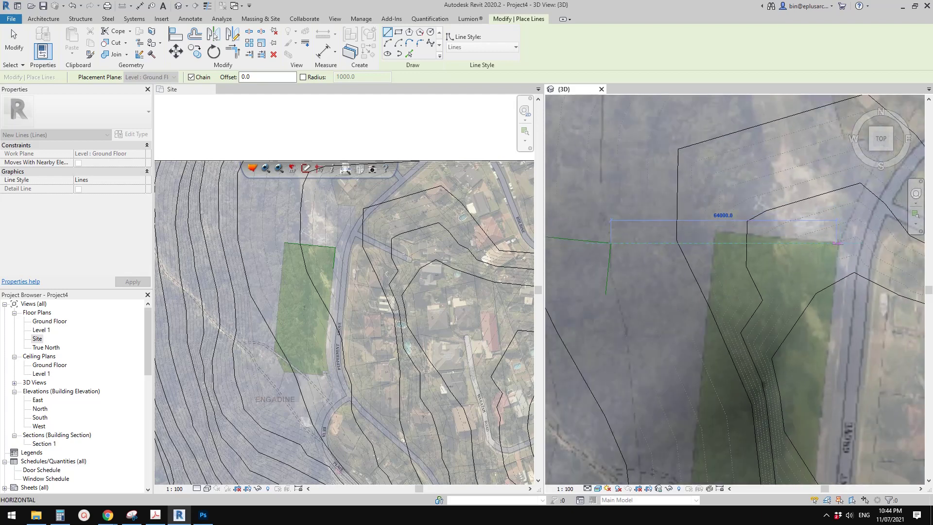
{"action": "scroll", "coordinate": [838, 243], "scroll_direction": "up", "scroll_amount": 2}
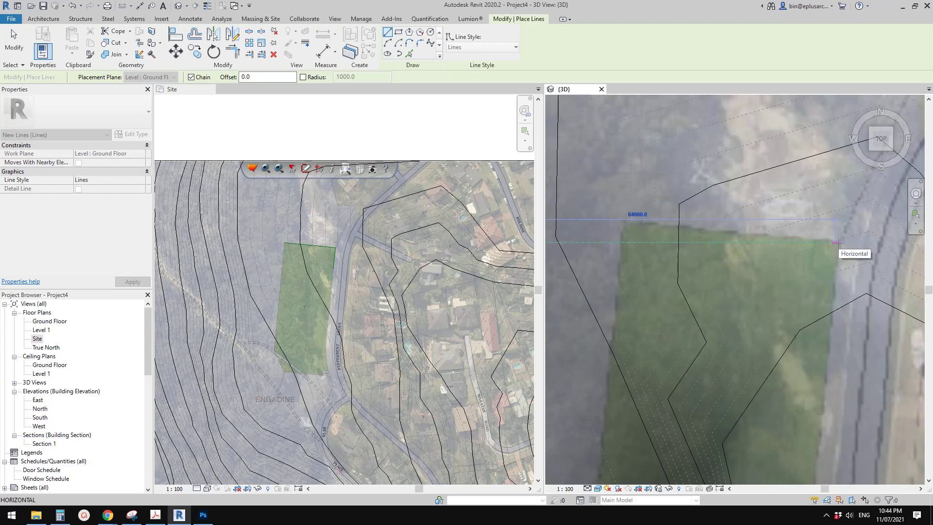
{"action": "scroll", "coordinate": [838, 242], "scroll_direction": "down", "scroll_amount": 4}
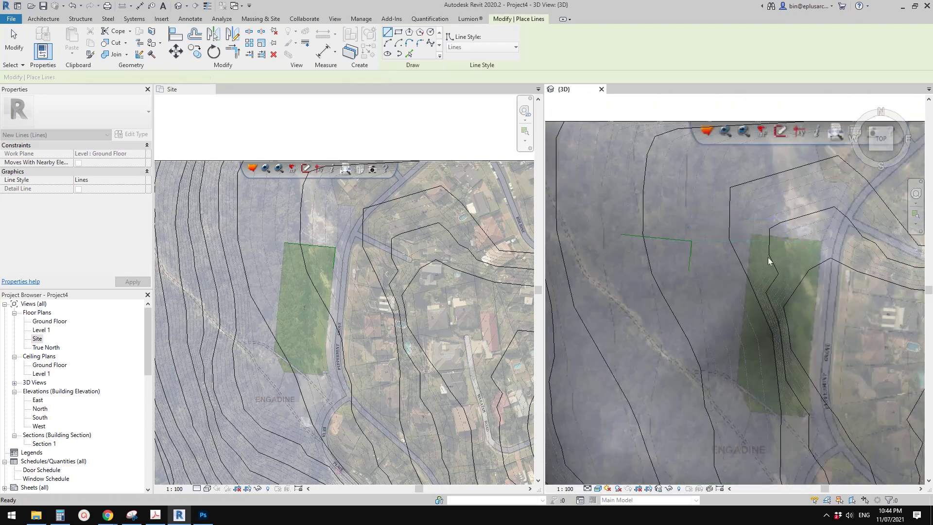
{"action": "key", "text": "Escape"}
{"action": "key", "text": "Escape"}
{"action": "left_click", "coordinate": [812, 263]}
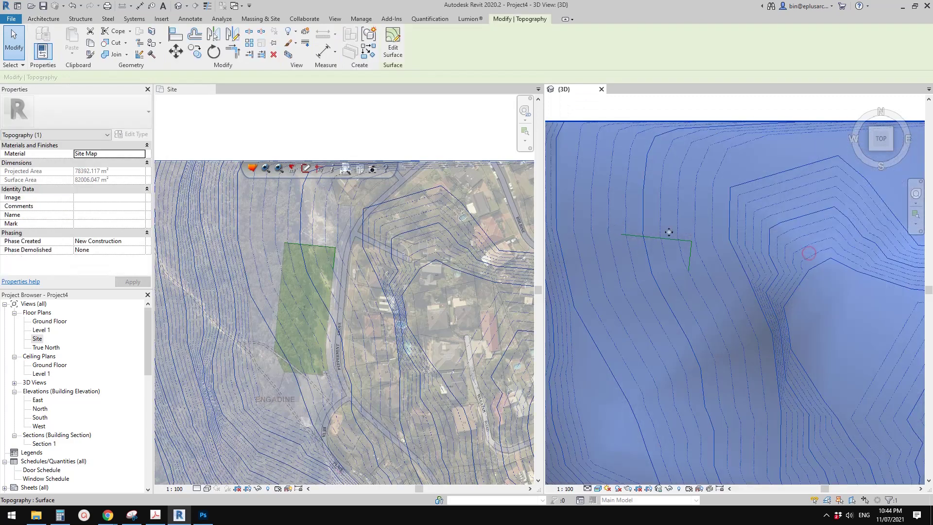
{"action": "key", "text": "Escape"}
{"action": "middle_click_drag", "start_coordinate": [681, 252], "coordinate": [699, 247]}
Set the X offset of the Site Map material's appearance image to -64000 mm and apply it
{"action": "left_click", "coordinate": [359, 18]}
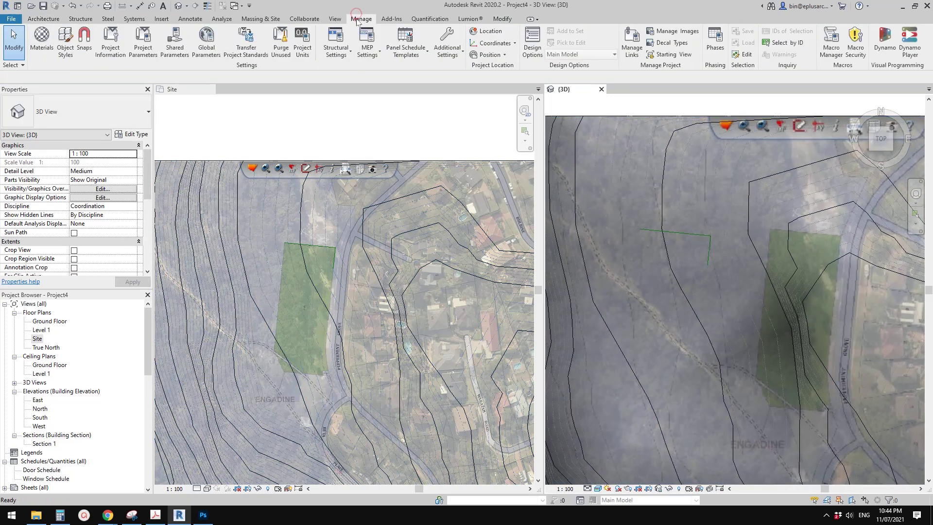
{"action": "left_click", "coordinate": [48, 45]}
{"action": "left_click", "coordinate": [298, 81]}
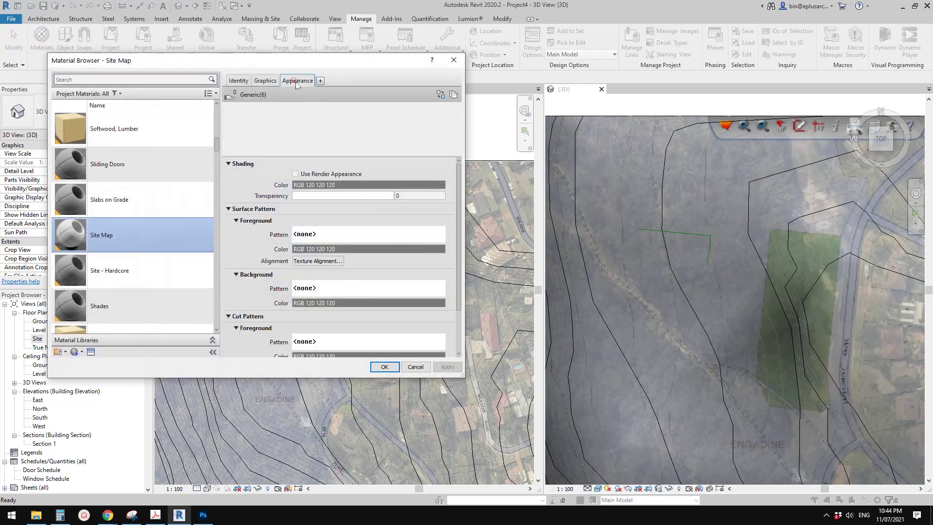
{"action": "left_click", "coordinate": [373, 204]}
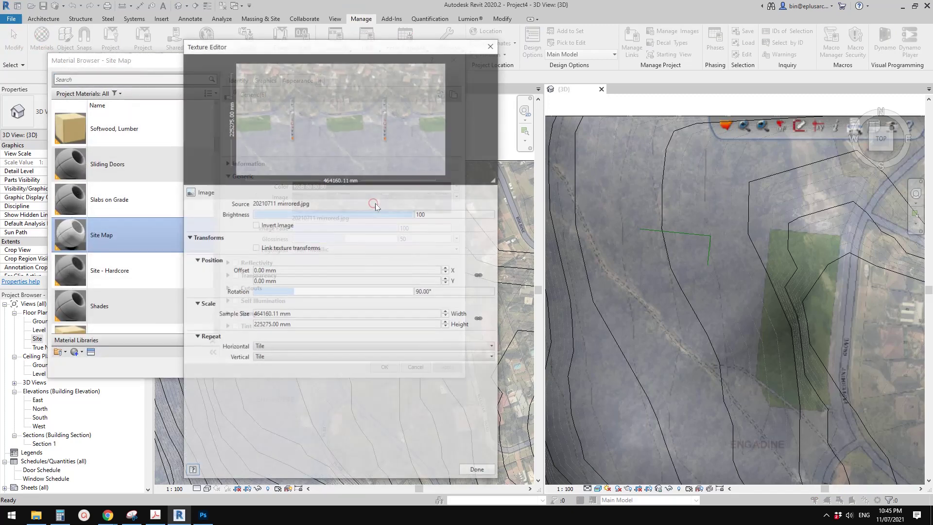
{"action": "left_click", "coordinate": [295, 271]}
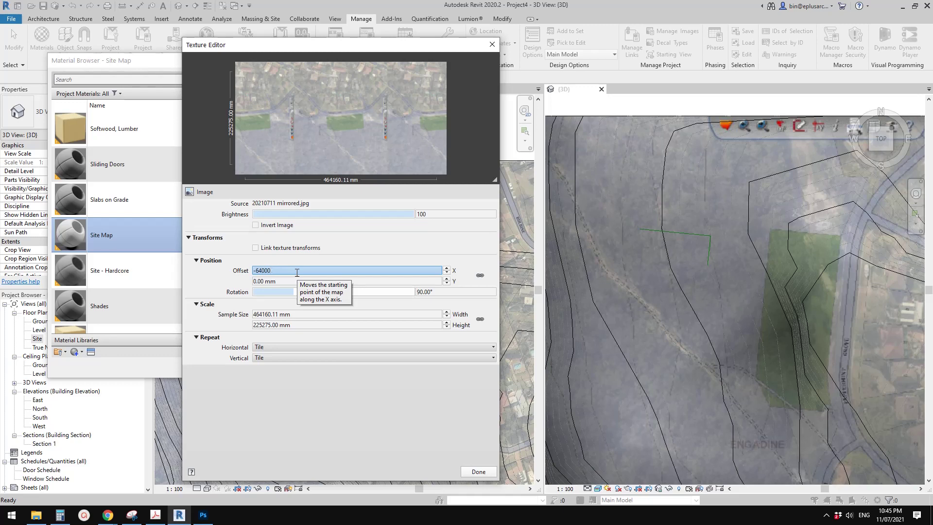
{"action": "type", "text": "-64000"}
{"action": "left_click", "coordinate": [259, 270]}
{"action": "left_click", "coordinate": [467, 470]}
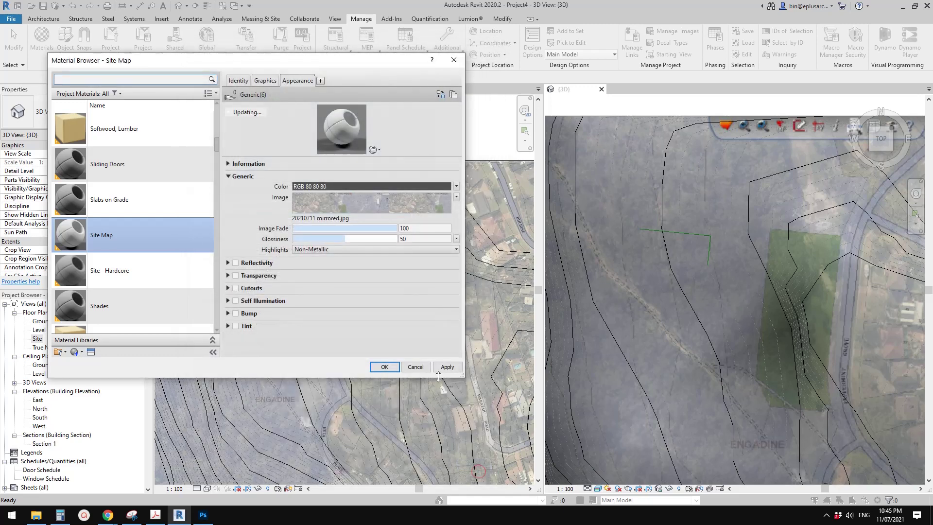
{"action": "left_click", "coordinate": [442, 370]}
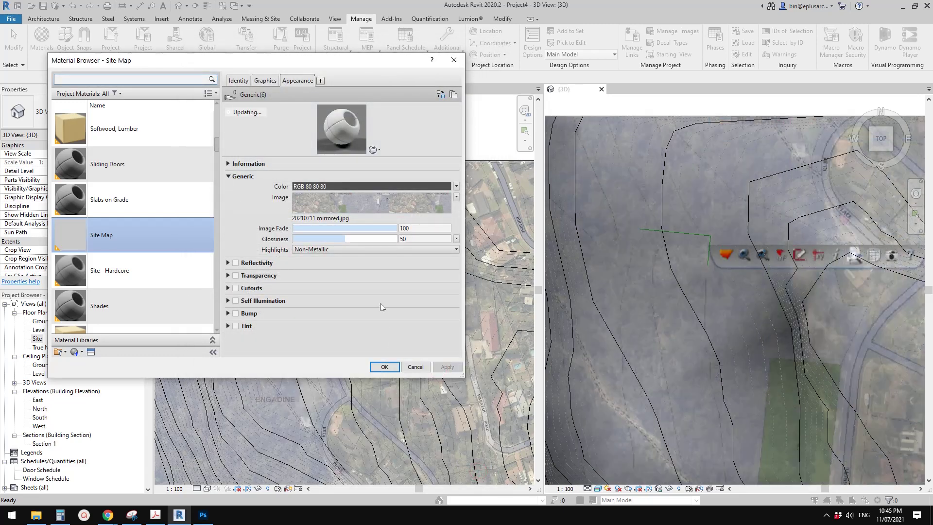
Reset the Site Map image's X offset to 0 mm and offset it along Y by the measured distance so the lot meets the model lines
{"action": "left_click", "coordinate": [372, 204]}
{"action": "left_click", "coordinate": [302, 271]}
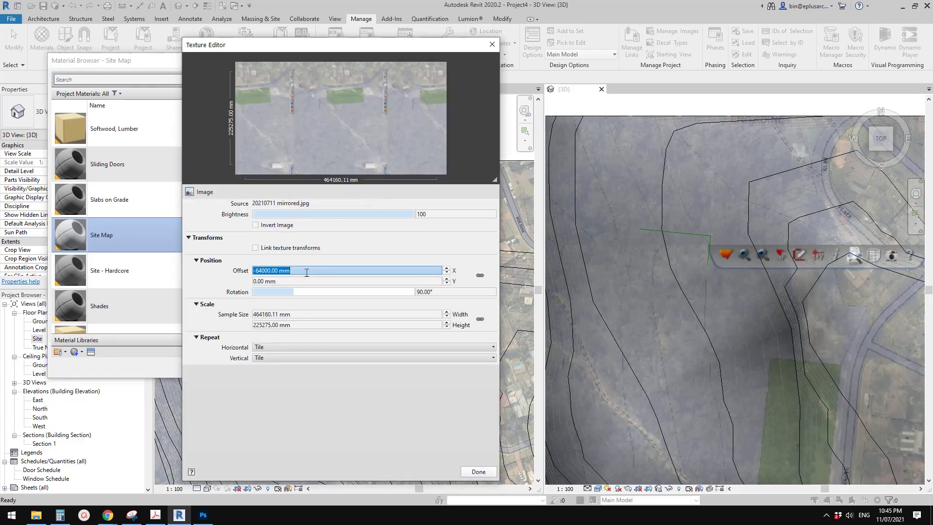
{"action": "type", "text": "-64000.13"}
{"action": "left_click", "coordinate": [295, 281]}
{"action": "left_click", "coordinate": [295, 271]}
{"action": "left_click", "coordinate": [304, 281]}
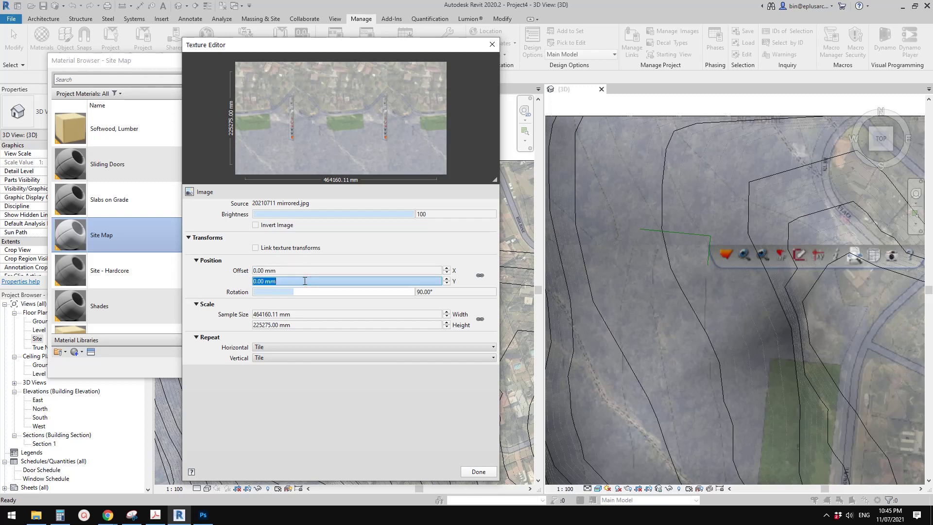
{"action": "left_click", "coordinate": [479, 470]}
{"action": "left_click", "coordinate": [447, 368]}
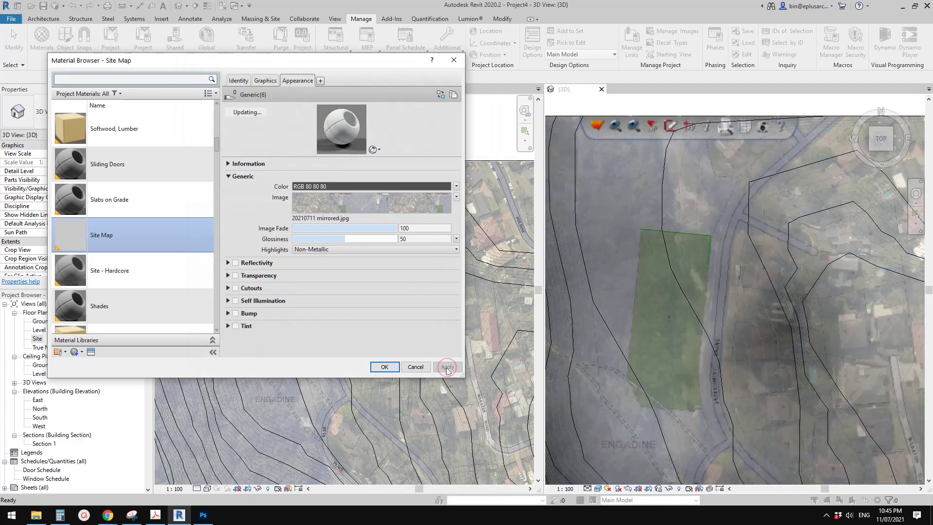
{"action": "left_click", "coordinate": [385, 367]}
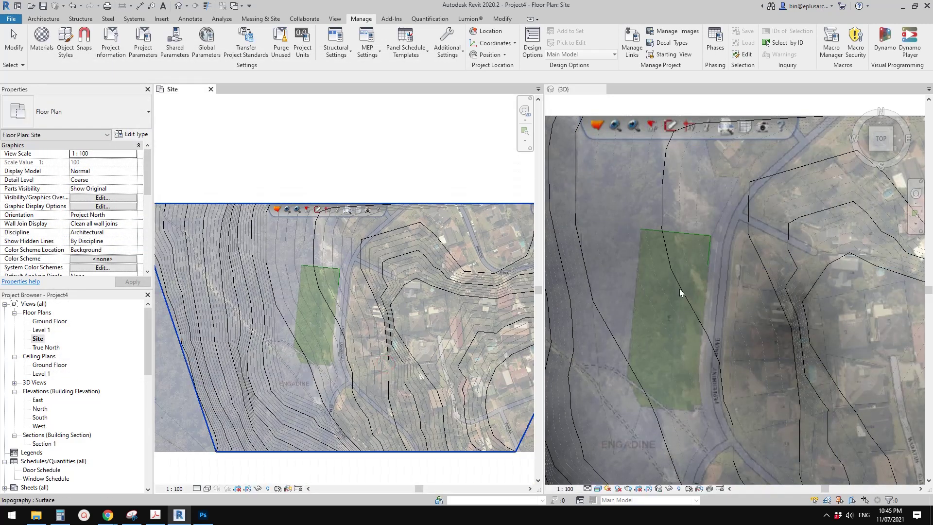
Check the whole draped map from above in the 3D view and close the Site plan view
{"action": "left_click", "coordinate": [655, 289]}
{"action": "scroll", "coordinate": [705, 282], "scroll_direction": "down", "scroll_amount": 3}
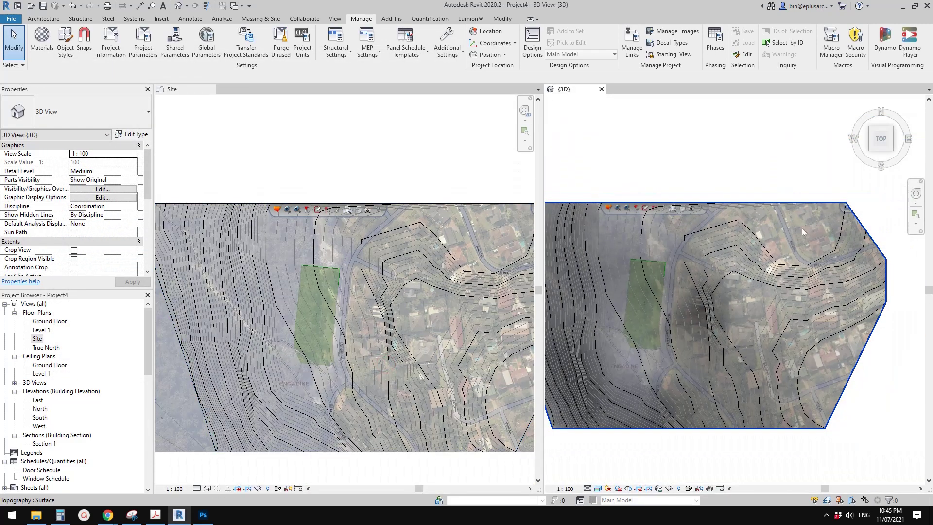
{"action": "middle_click_drag", "start_coordinate": [802, 228], "coordinate": [747, 246], "text": "shift"}
{"action": "middle_click_drag", "start_coordinate": [639, 240], "coordinate": [656, 245]}
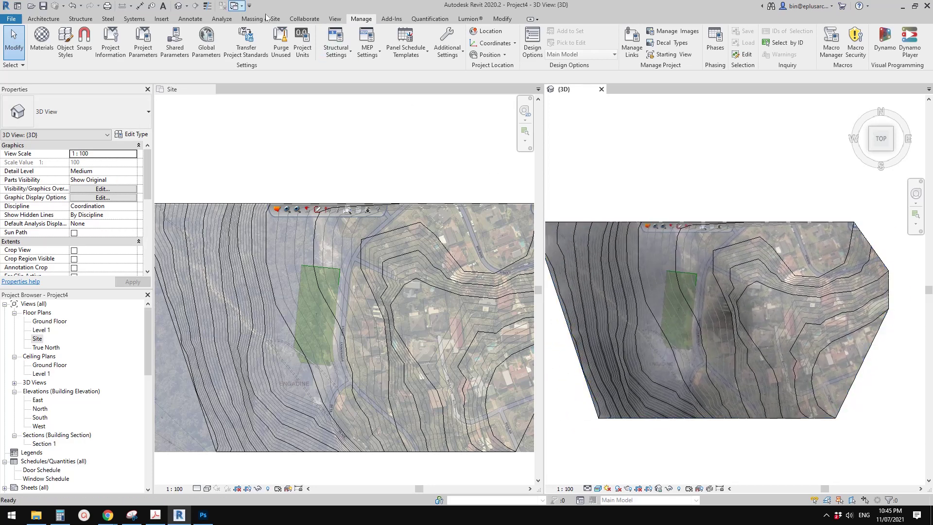
{"action": "left_click", "coordinate": [210, 89]}
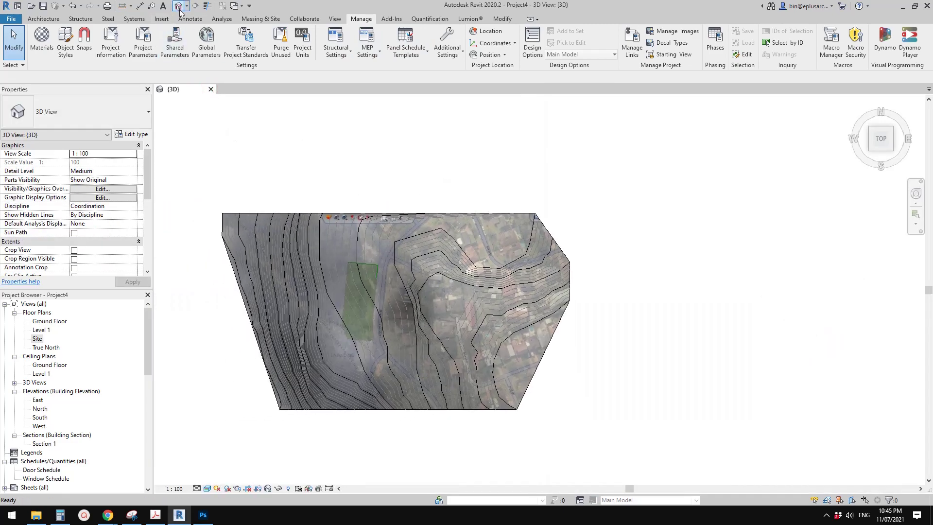
Examine the green lot, roads and model lines on the draped toposurface from angled 3D views
{"action": "middle_click_drag", "start_coordinate": [428, 273], "coordinate": [503, 199]}
{"action": "scroll", "coordinate": [402, 276], "scroll_direction": "up", "scroll_amount": 5}
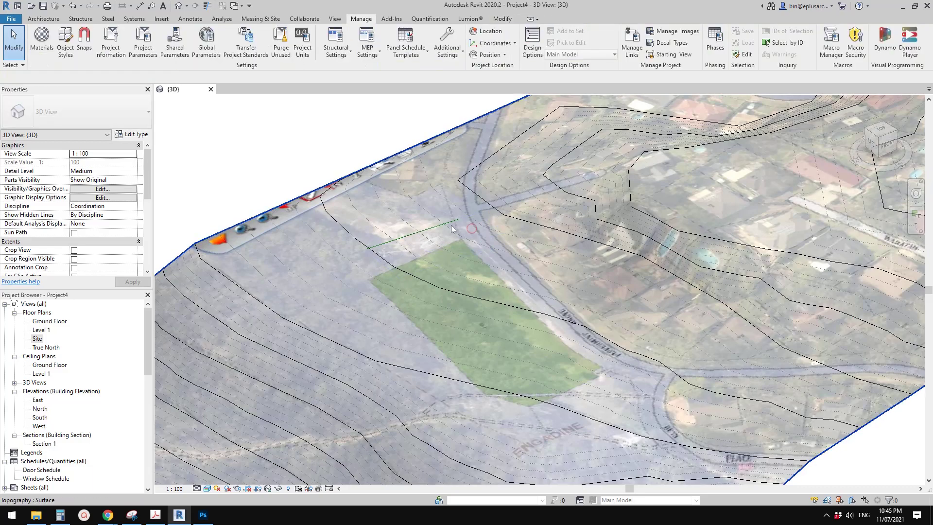
{"action": "scroll", "coordinate": [486, 243], "scroll_direction": "down", "scroll_amount": 5}
{"action": "middle_click_drag", "start_coordinate": [486, 243], "coordinate": [493, 280], "text": "shift"}
{"action": "scroll", "coordinate": [436, 252], "scroll_direction": "up", "scroll_amount": 4}
{"action": "left_click", "coordinate": [433, 175]}
{"action": "scroll", "coordinate": [480, 254], "scroll_direction": "down", "scroll_amount": 1}
{"action": "key", "text": "Escape"}
Look at the lot's original aerial map in SIX Maps in Chrome, and return to Revit to examine the draped terrain from several sides
{"action": "mouse_move", "coordinate": [108, 515]}
{"action": "left_click", "coordinate": [160, 469]}
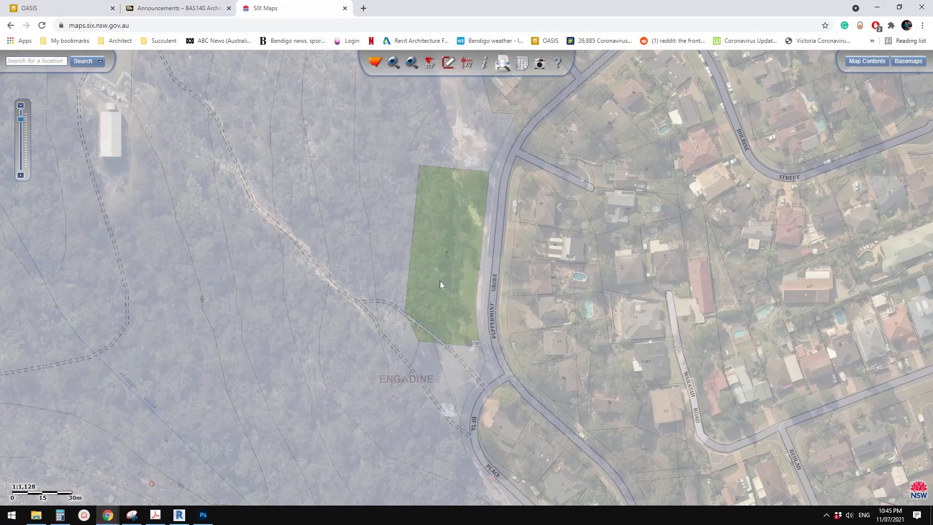
{"action": "left_click", "coordinate": [179, 515]}
{"action": "middle_click_drag", "start_coordinate": [409, 337], "coordinate": [516, 209], "text": "shift"}
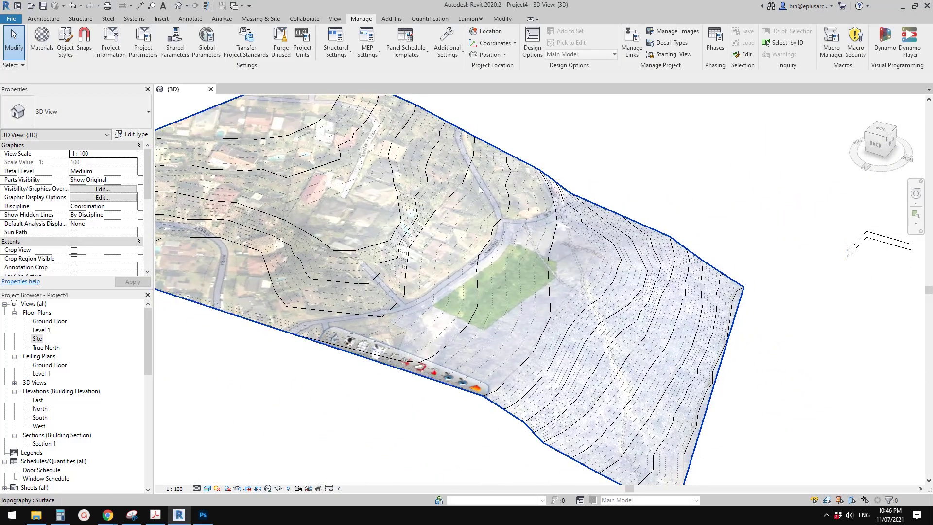
{"action": "middle_click_drag", "start_coordinate": [459, 276], "coordinate": [469, 218], "text": "shift"}
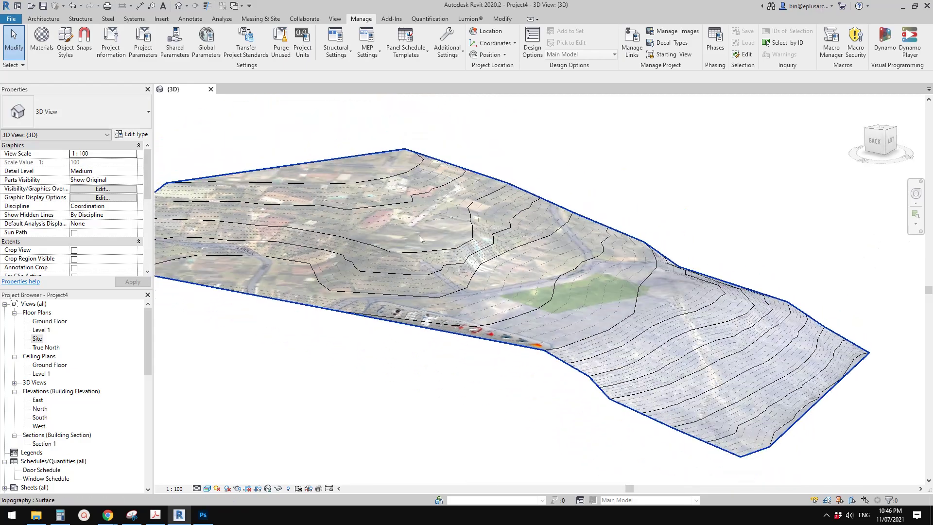
{"action": "middle_click_drag", "start_coordinate": [419, 240], "coordinate": [473, 298], "text": "shift"}
{"action": "scroll", "coordinate": [491, 292], "scroll_direction": "up", "scroll_amount": 2}
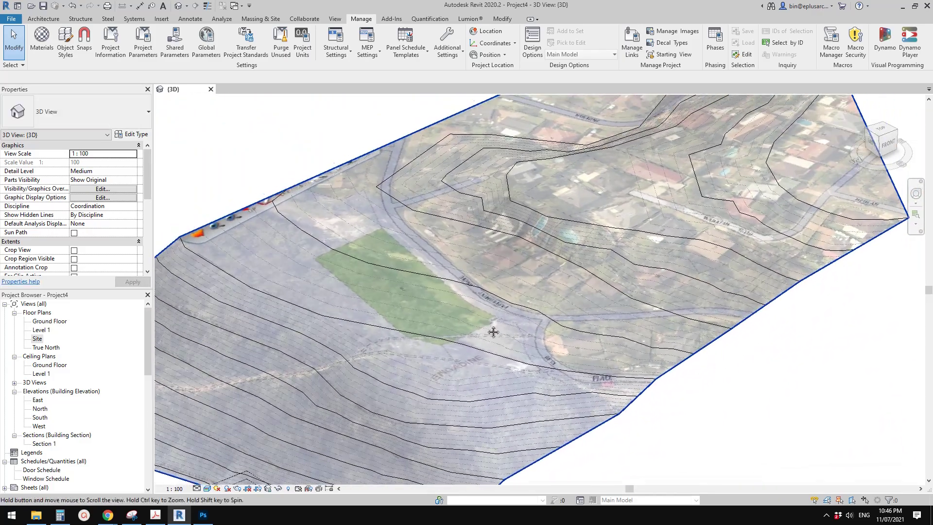
{"action": "scroll", "coordinate": [493, 332], "scroll_direction": "down", "scroll_amount": 1}
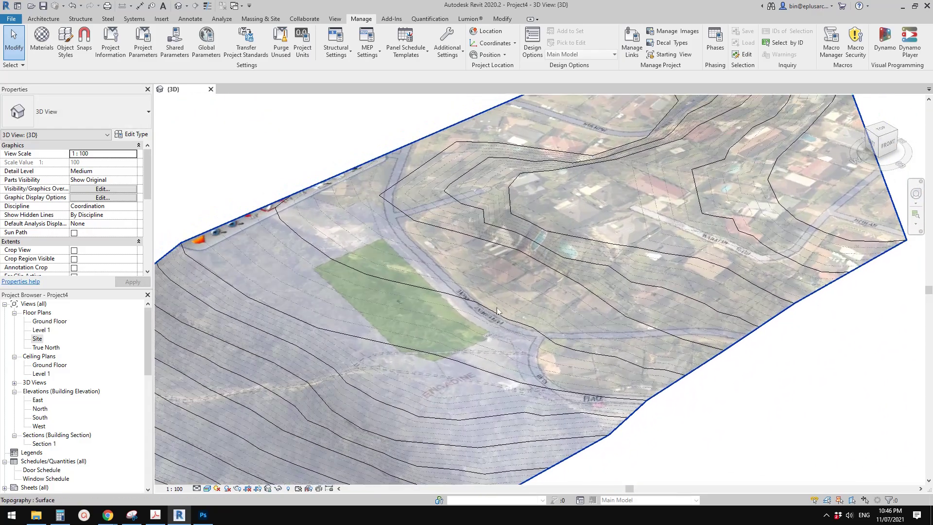